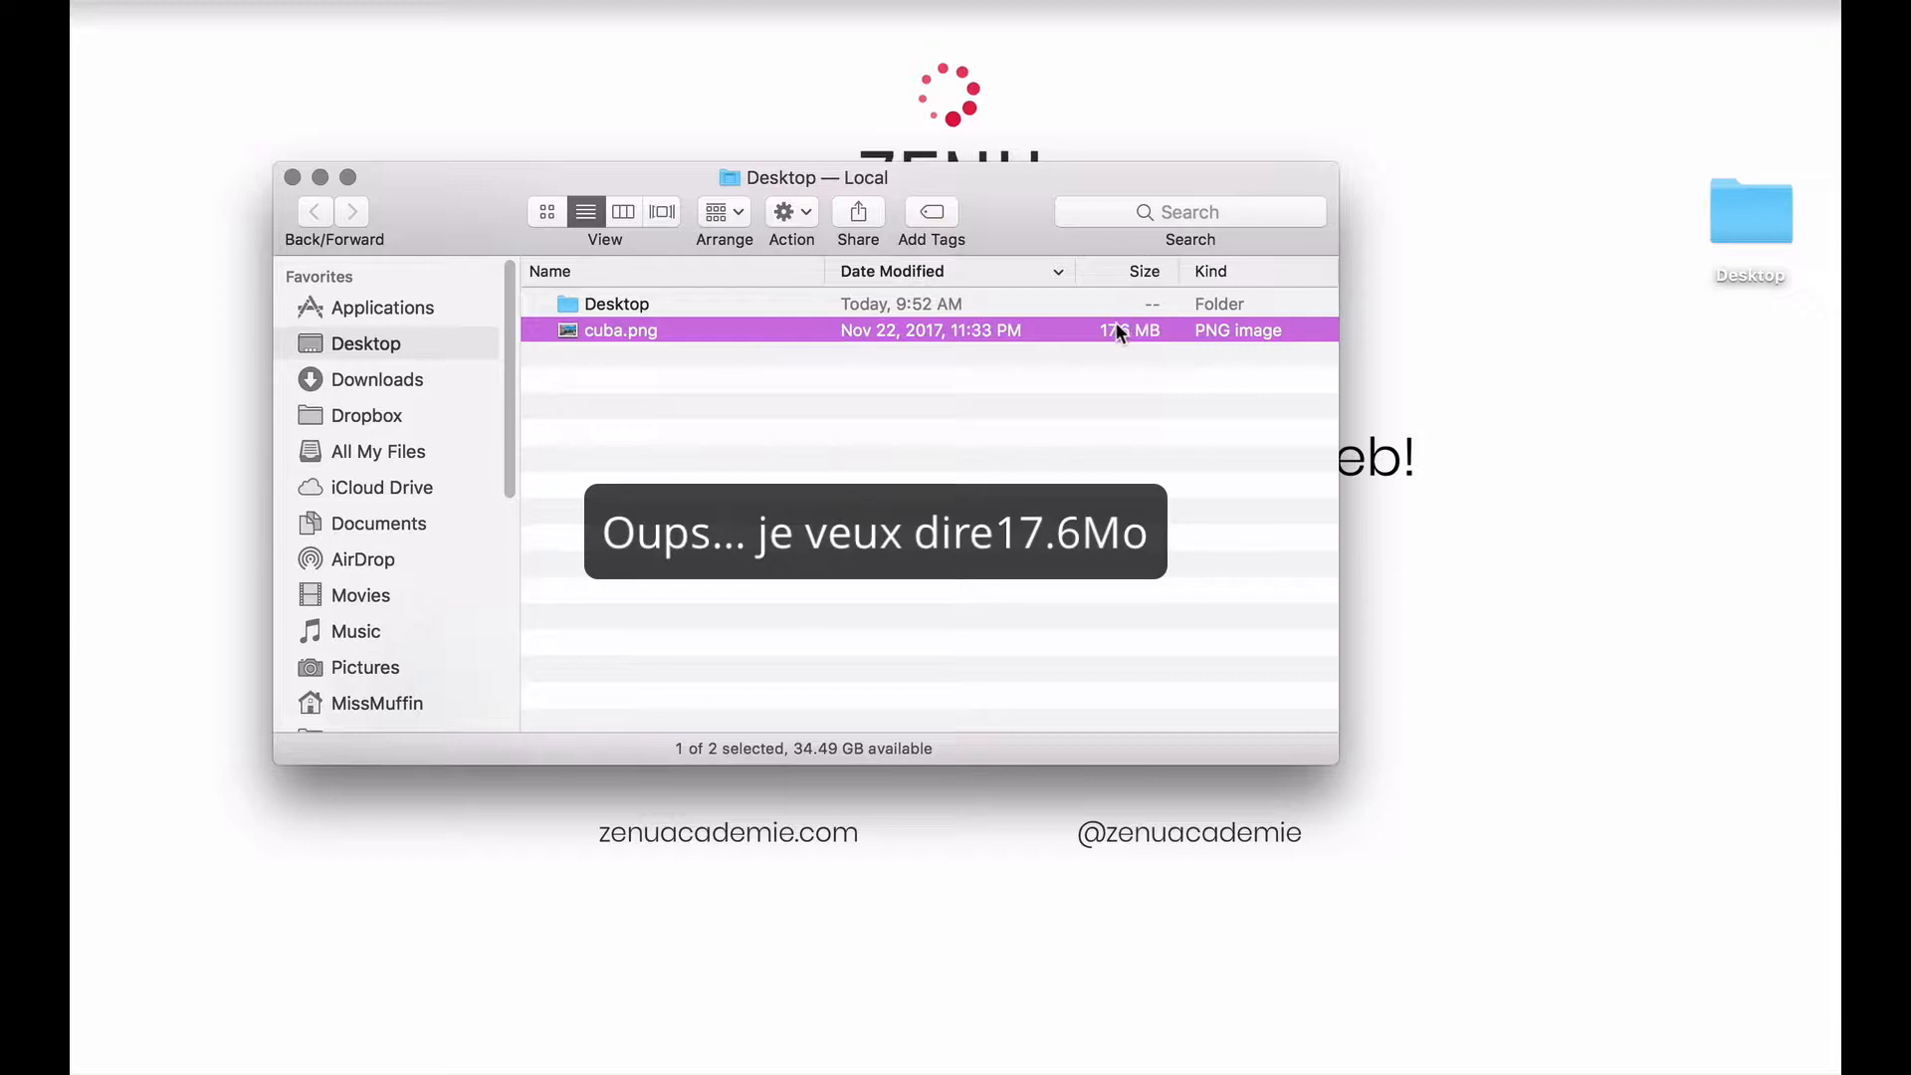
Open cuba.png from the Desktop folder in Adobe Photoshop CC 2017.
left_click_drag(452, 217, 566, 308)
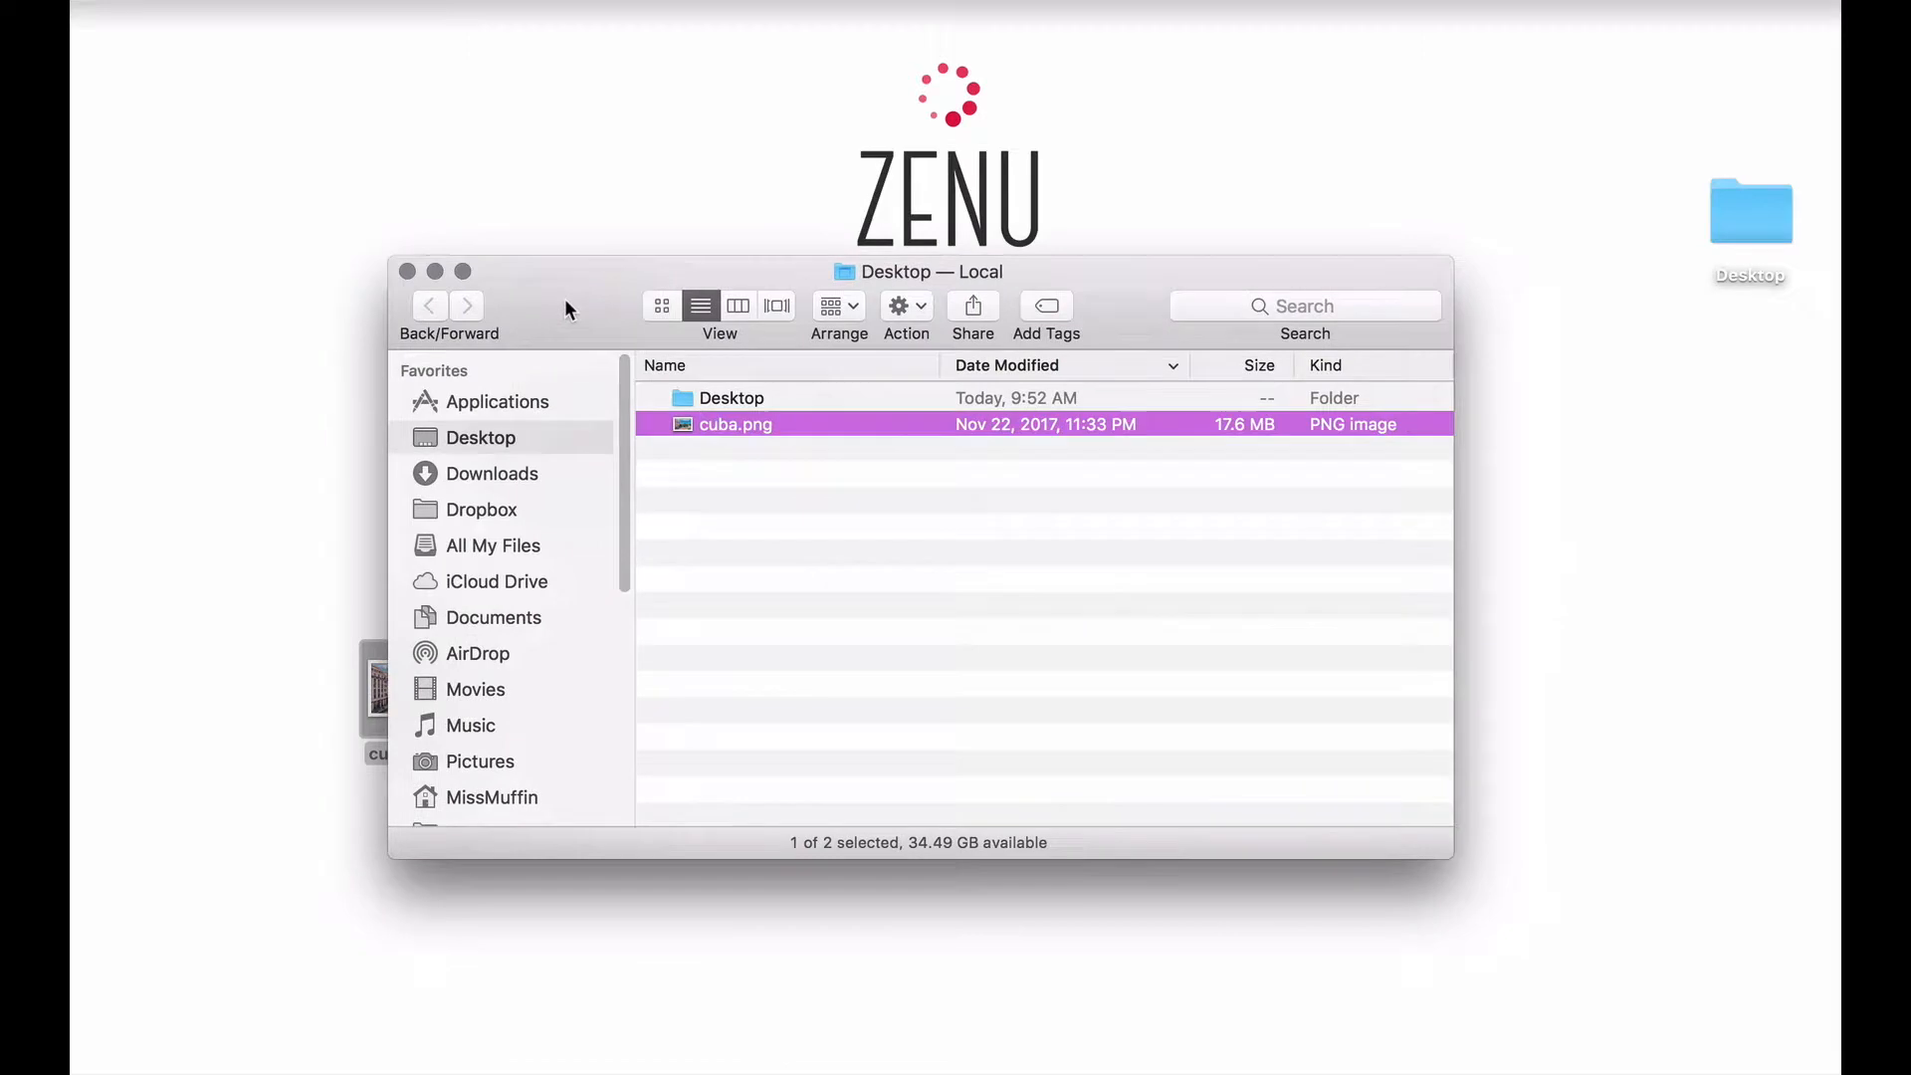
right_click(713, 427)
mouse_move(744, 470)
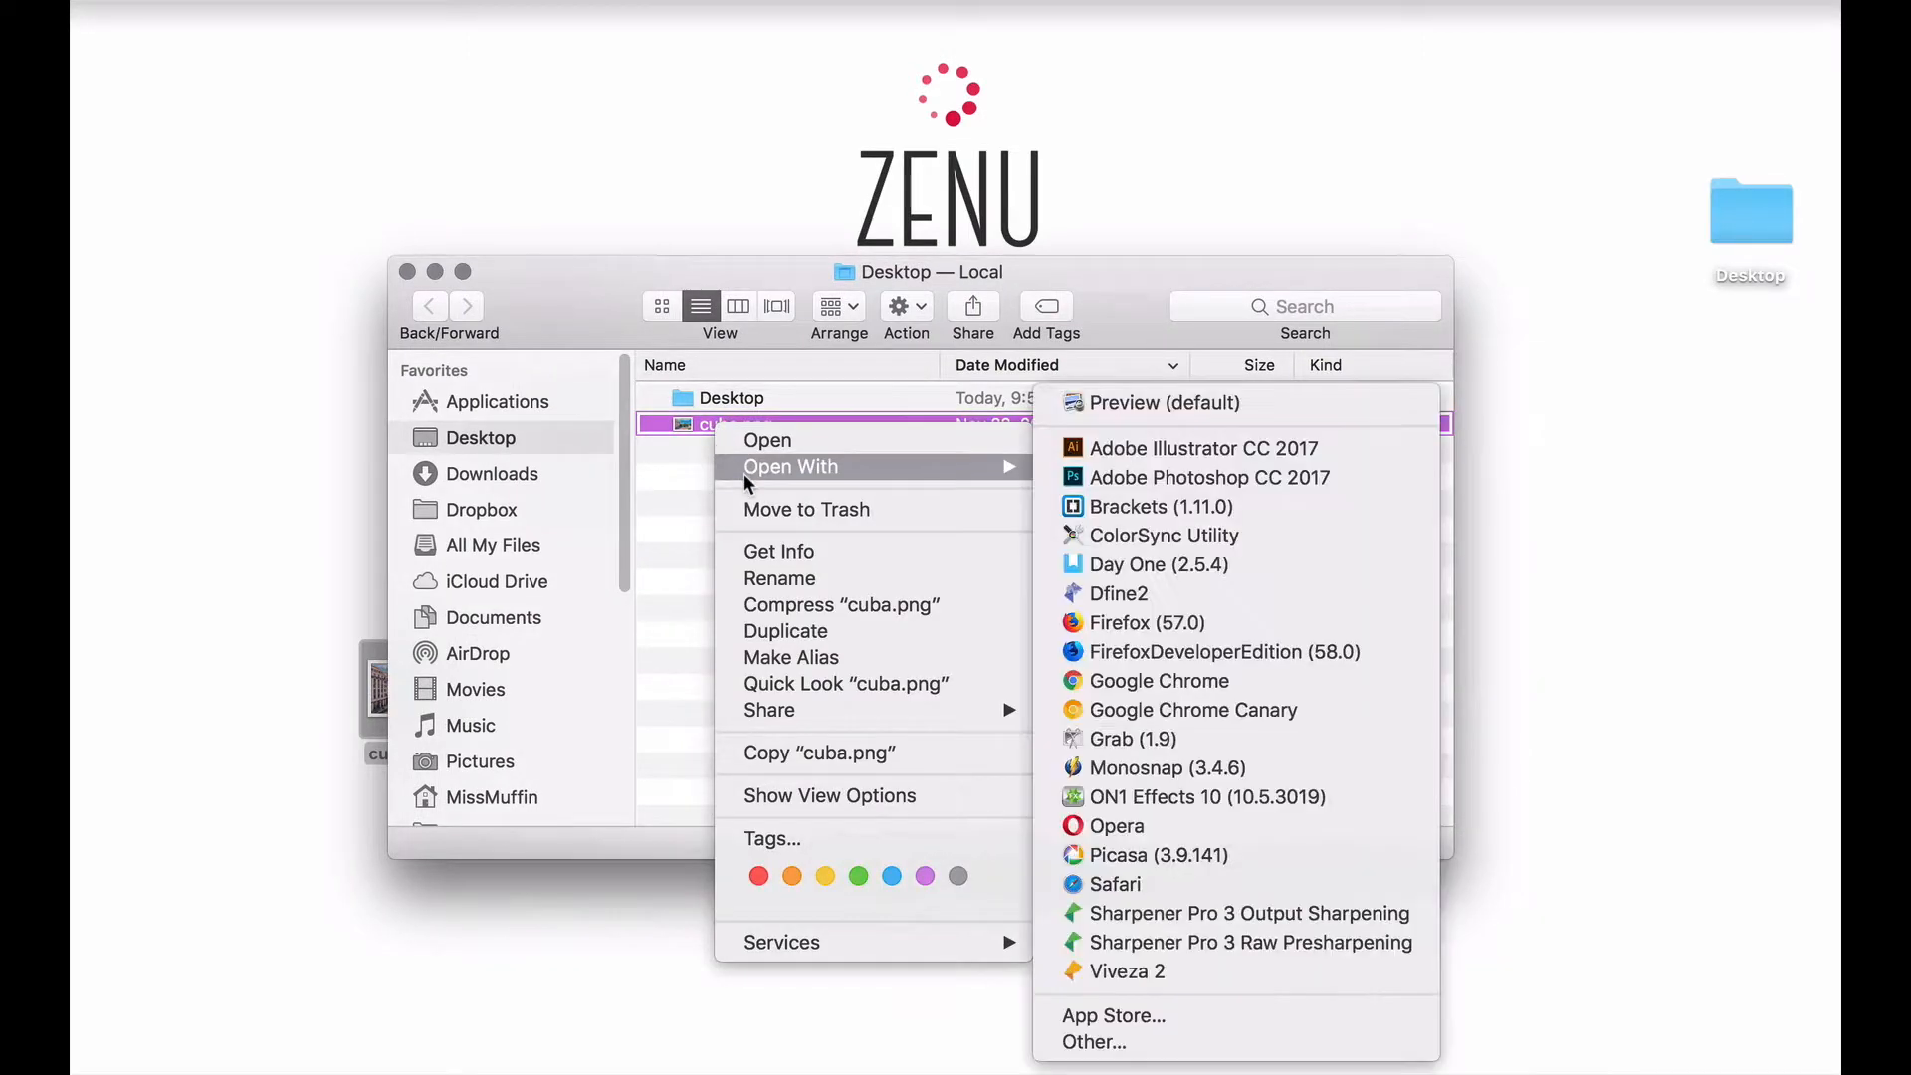
left_click(1095, 476)
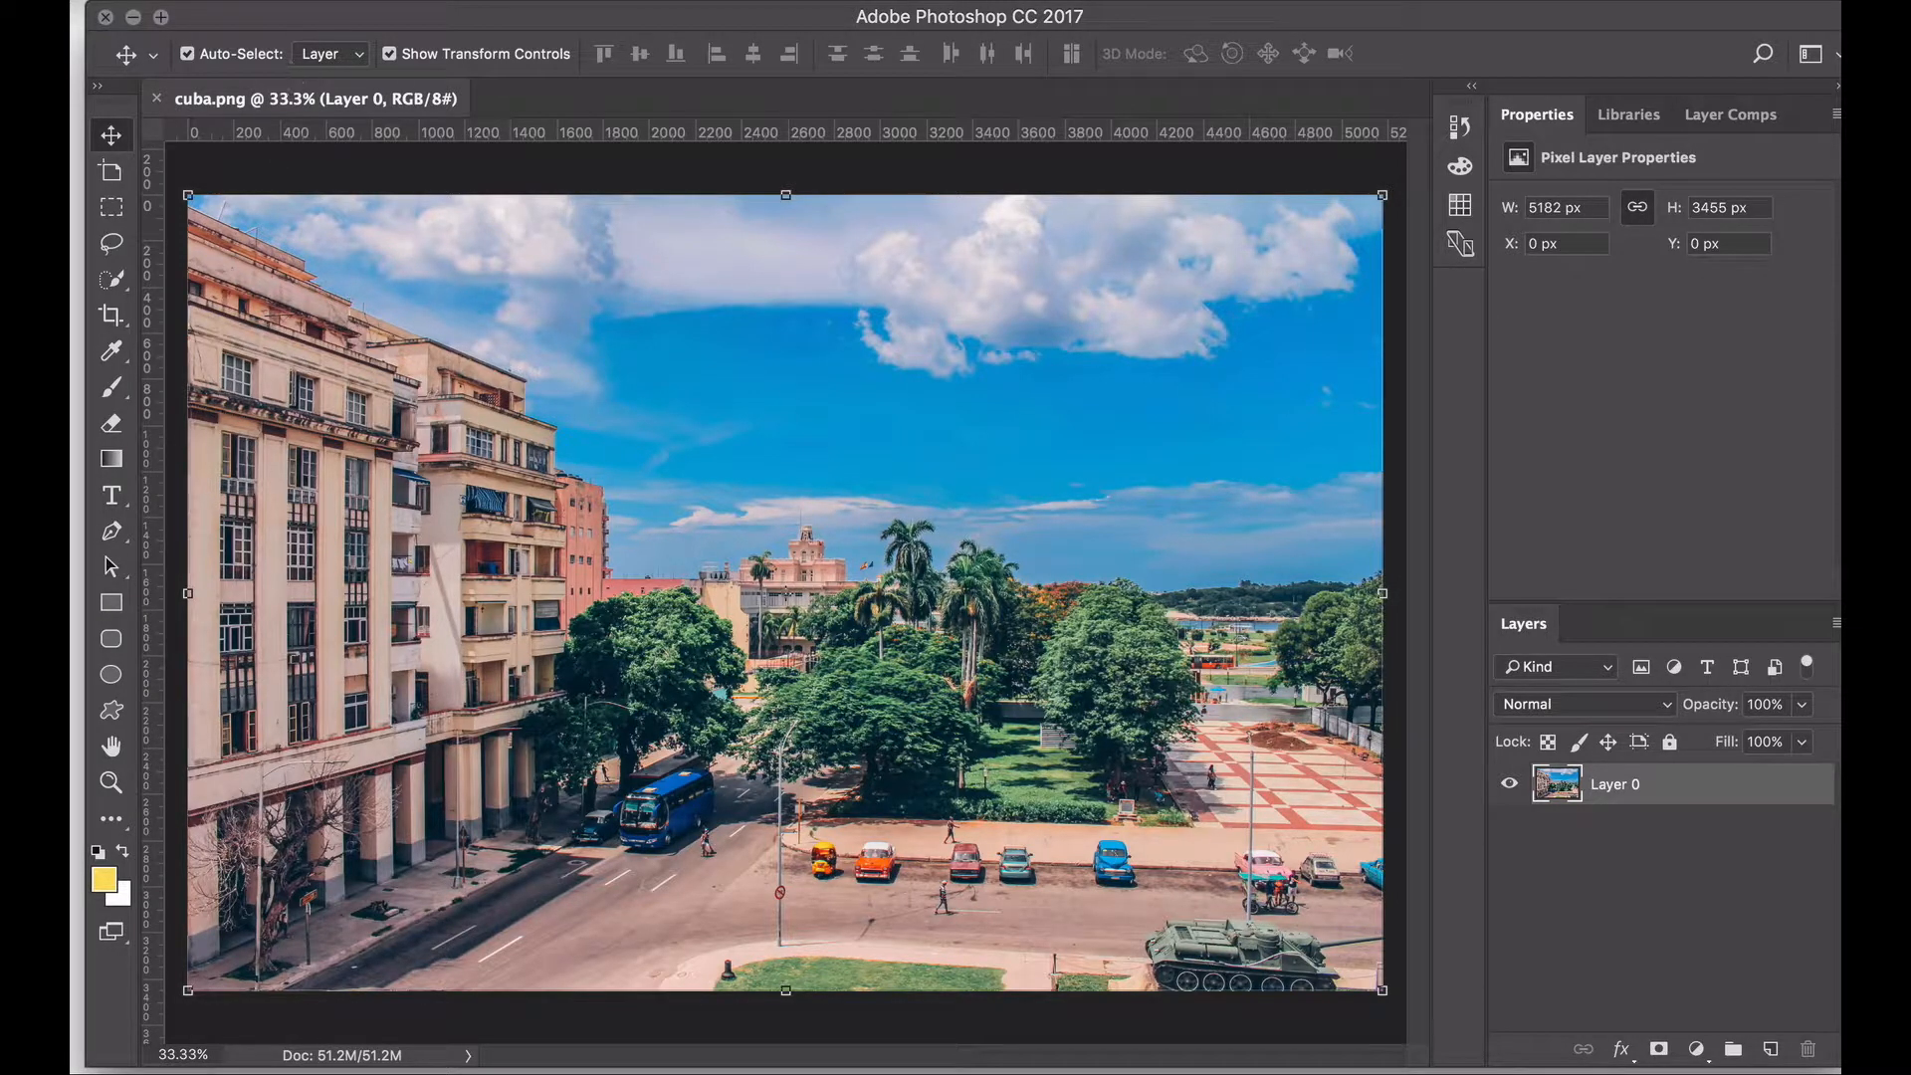
Start exporting the image with Save for Web (Legacy).
left_click(314, 5)
mouse_move(384, 364)
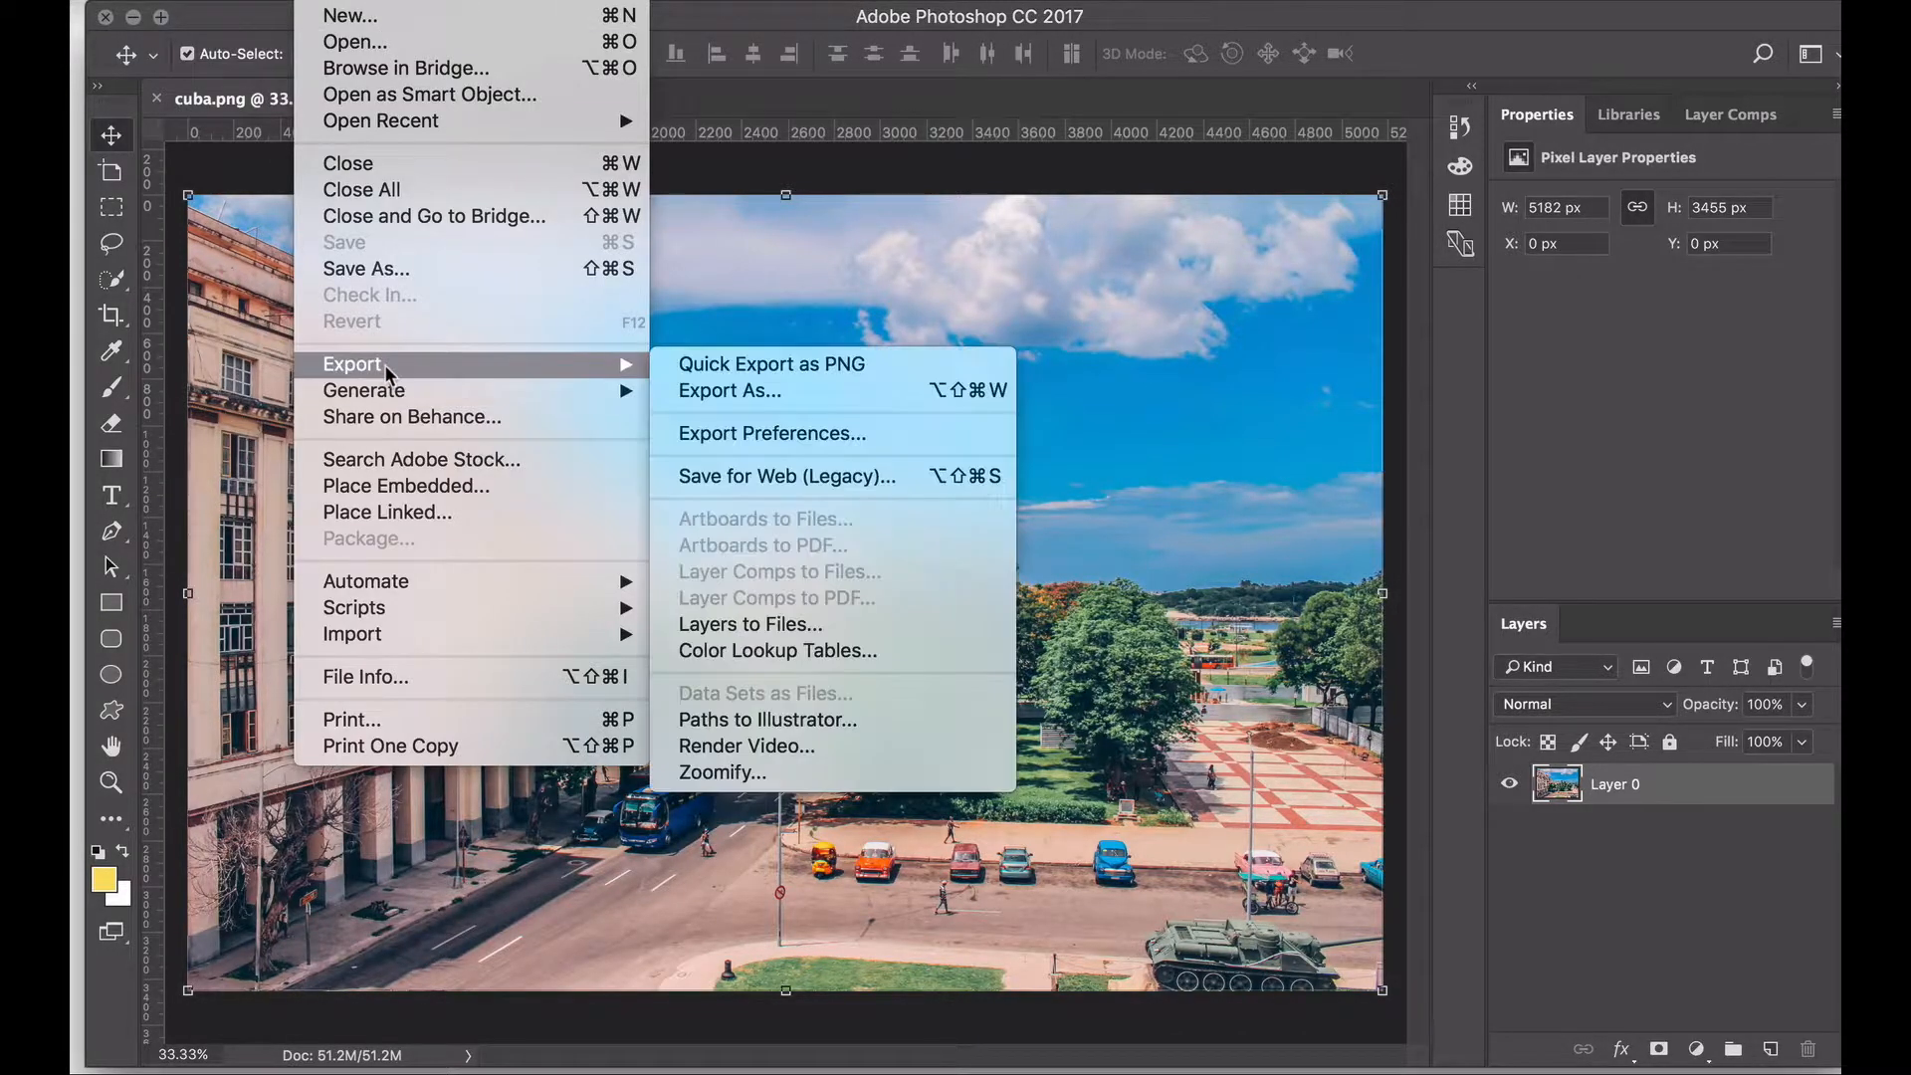
left_click(731, 474)
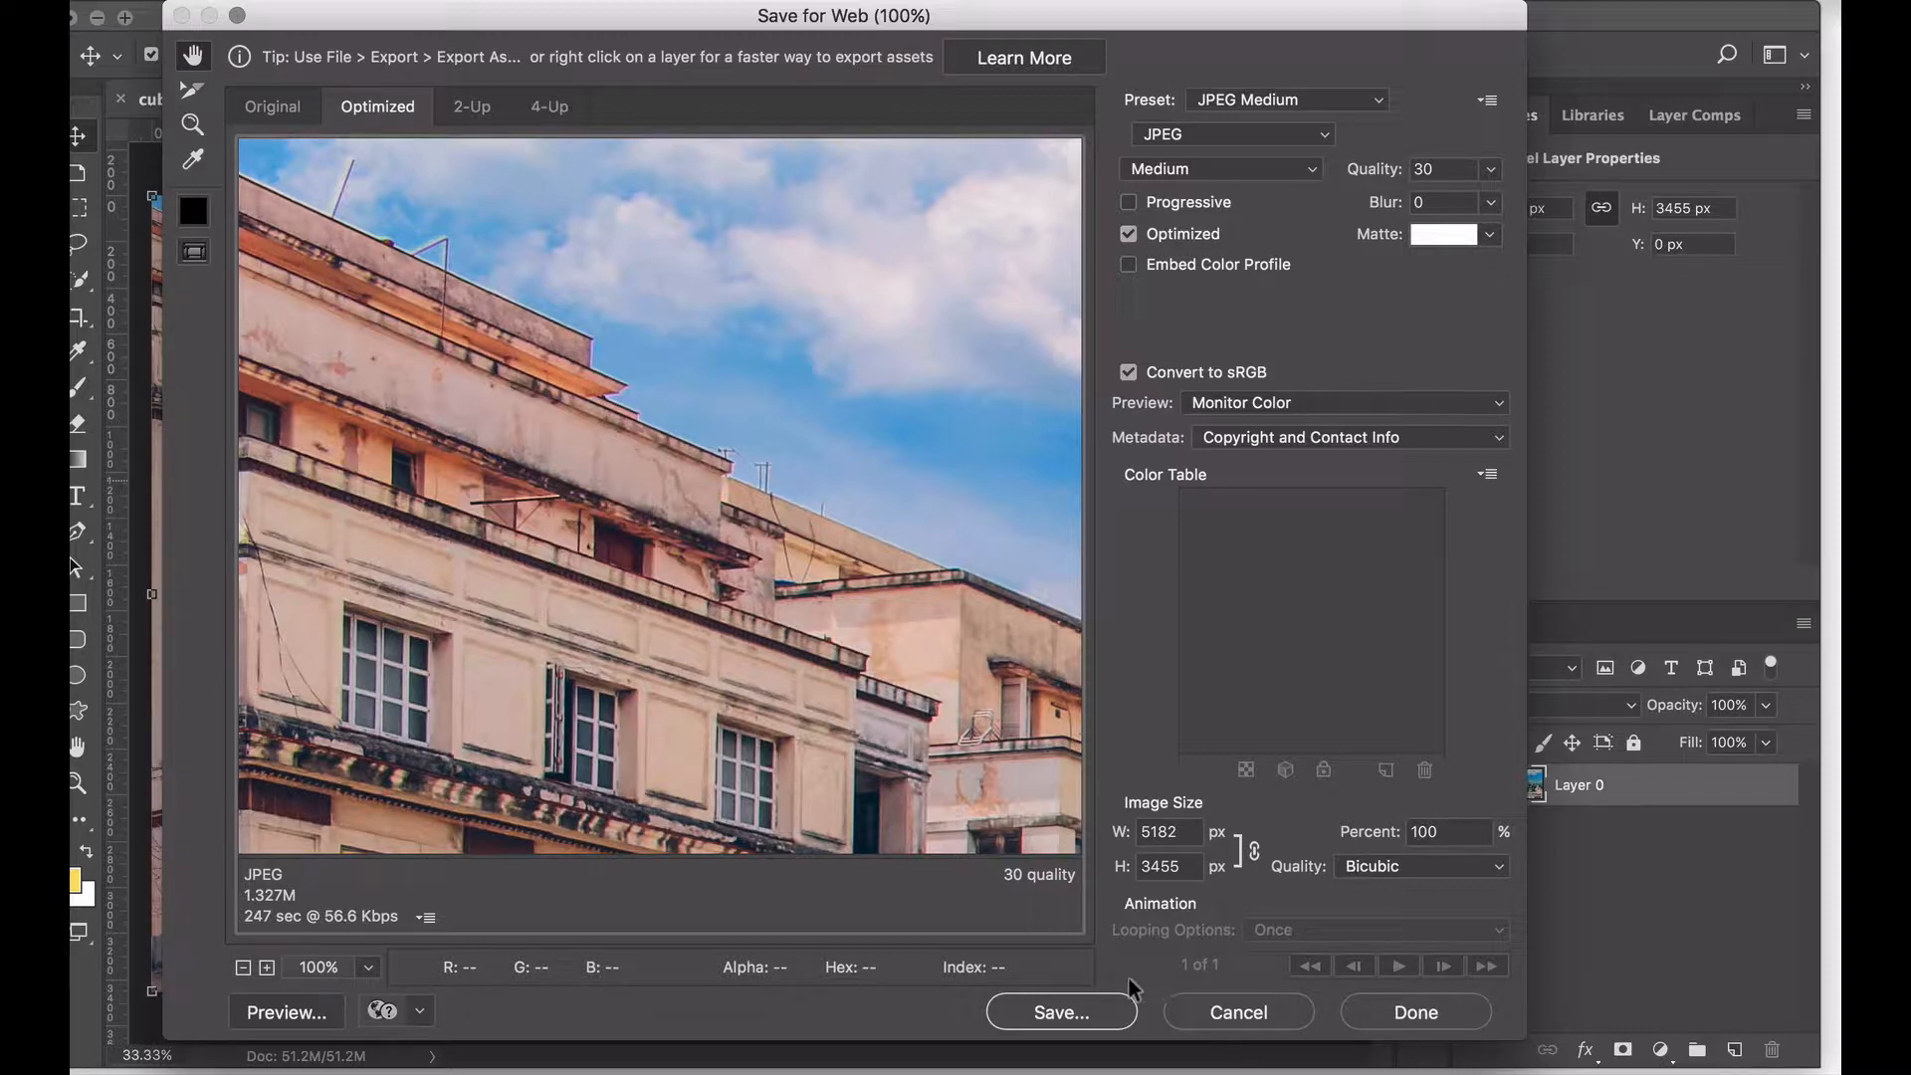
Examine the building facades in the original and optimized previews to judge the JPEG Medium compression.
left_click_drag(674, 614, 446, 385)
left_click_drag(888, 598, 910, 680)
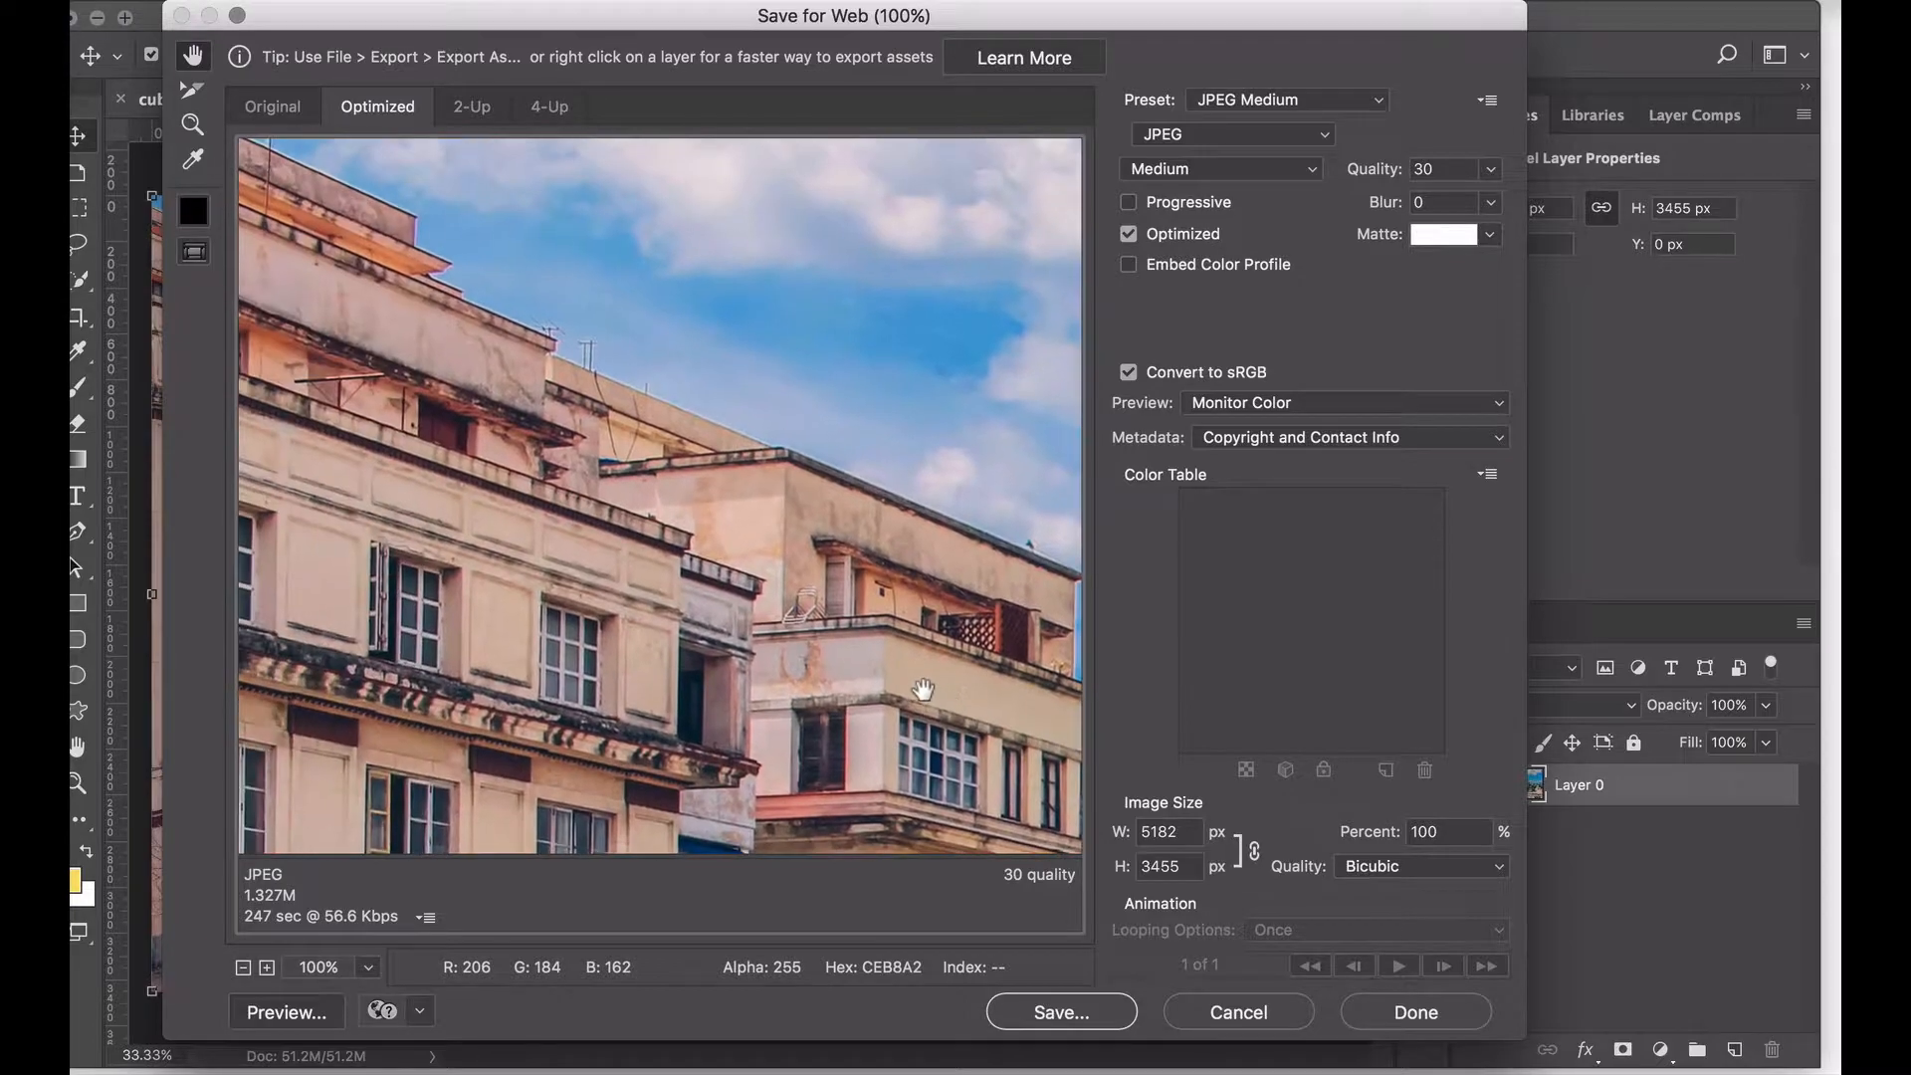
left_click(281, 108)
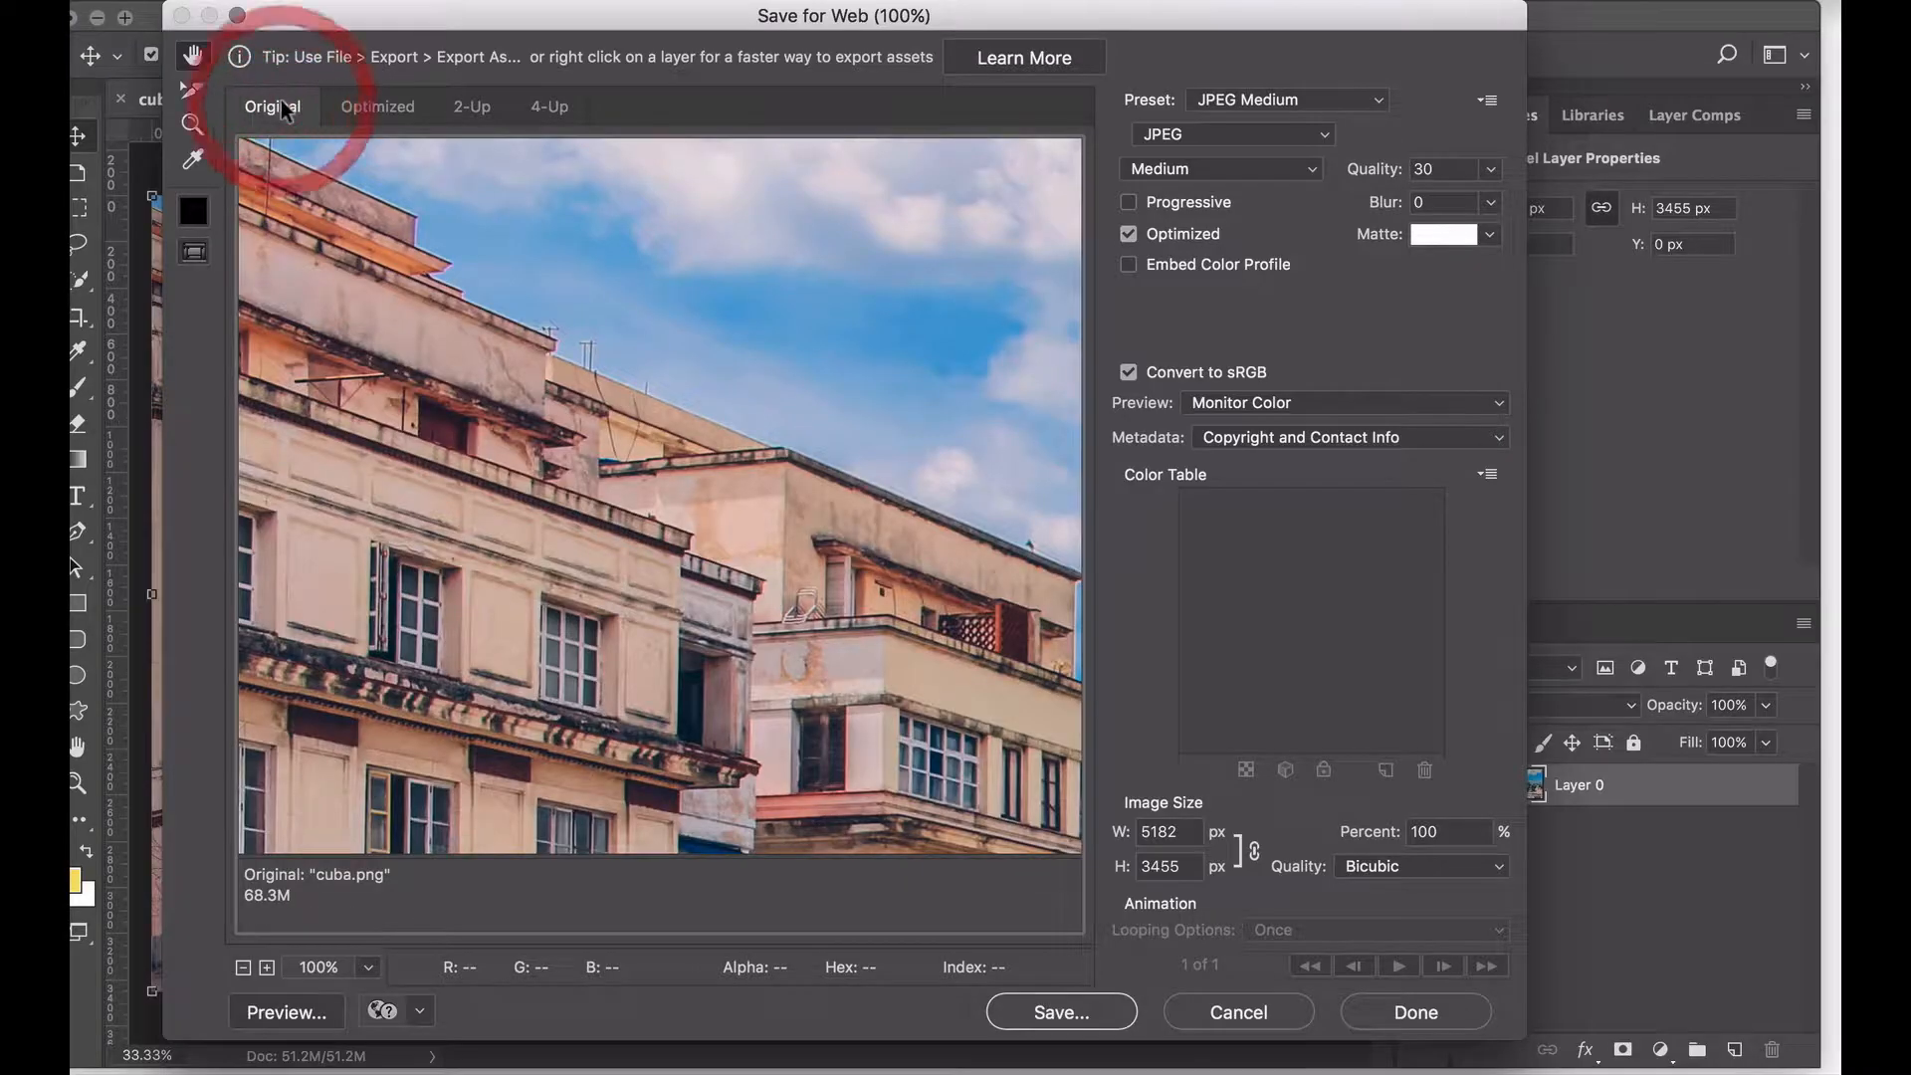
left_click_drag(539, 455, 324, 370)
left_click_drag(753, 604, 574, 94)
left_click_drag(652, 468, 847, 743)
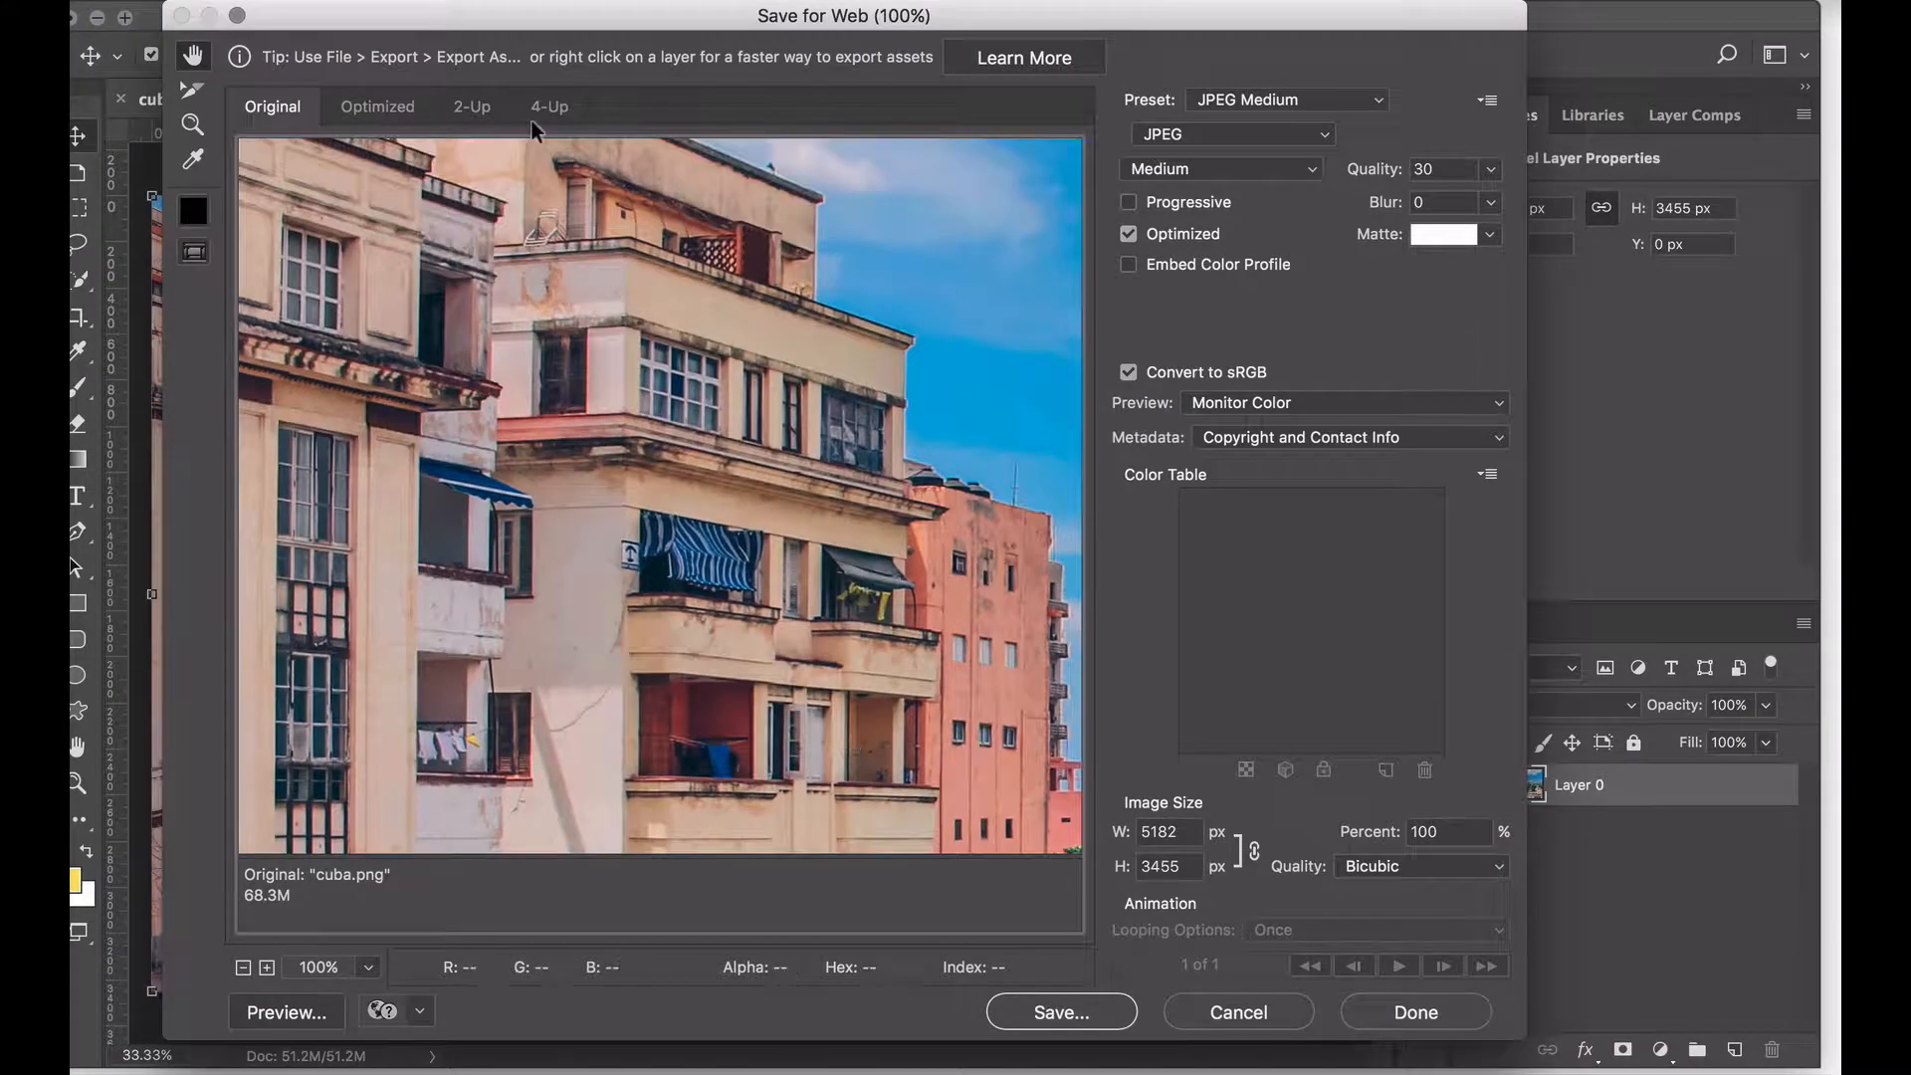
left_click(377, 106)
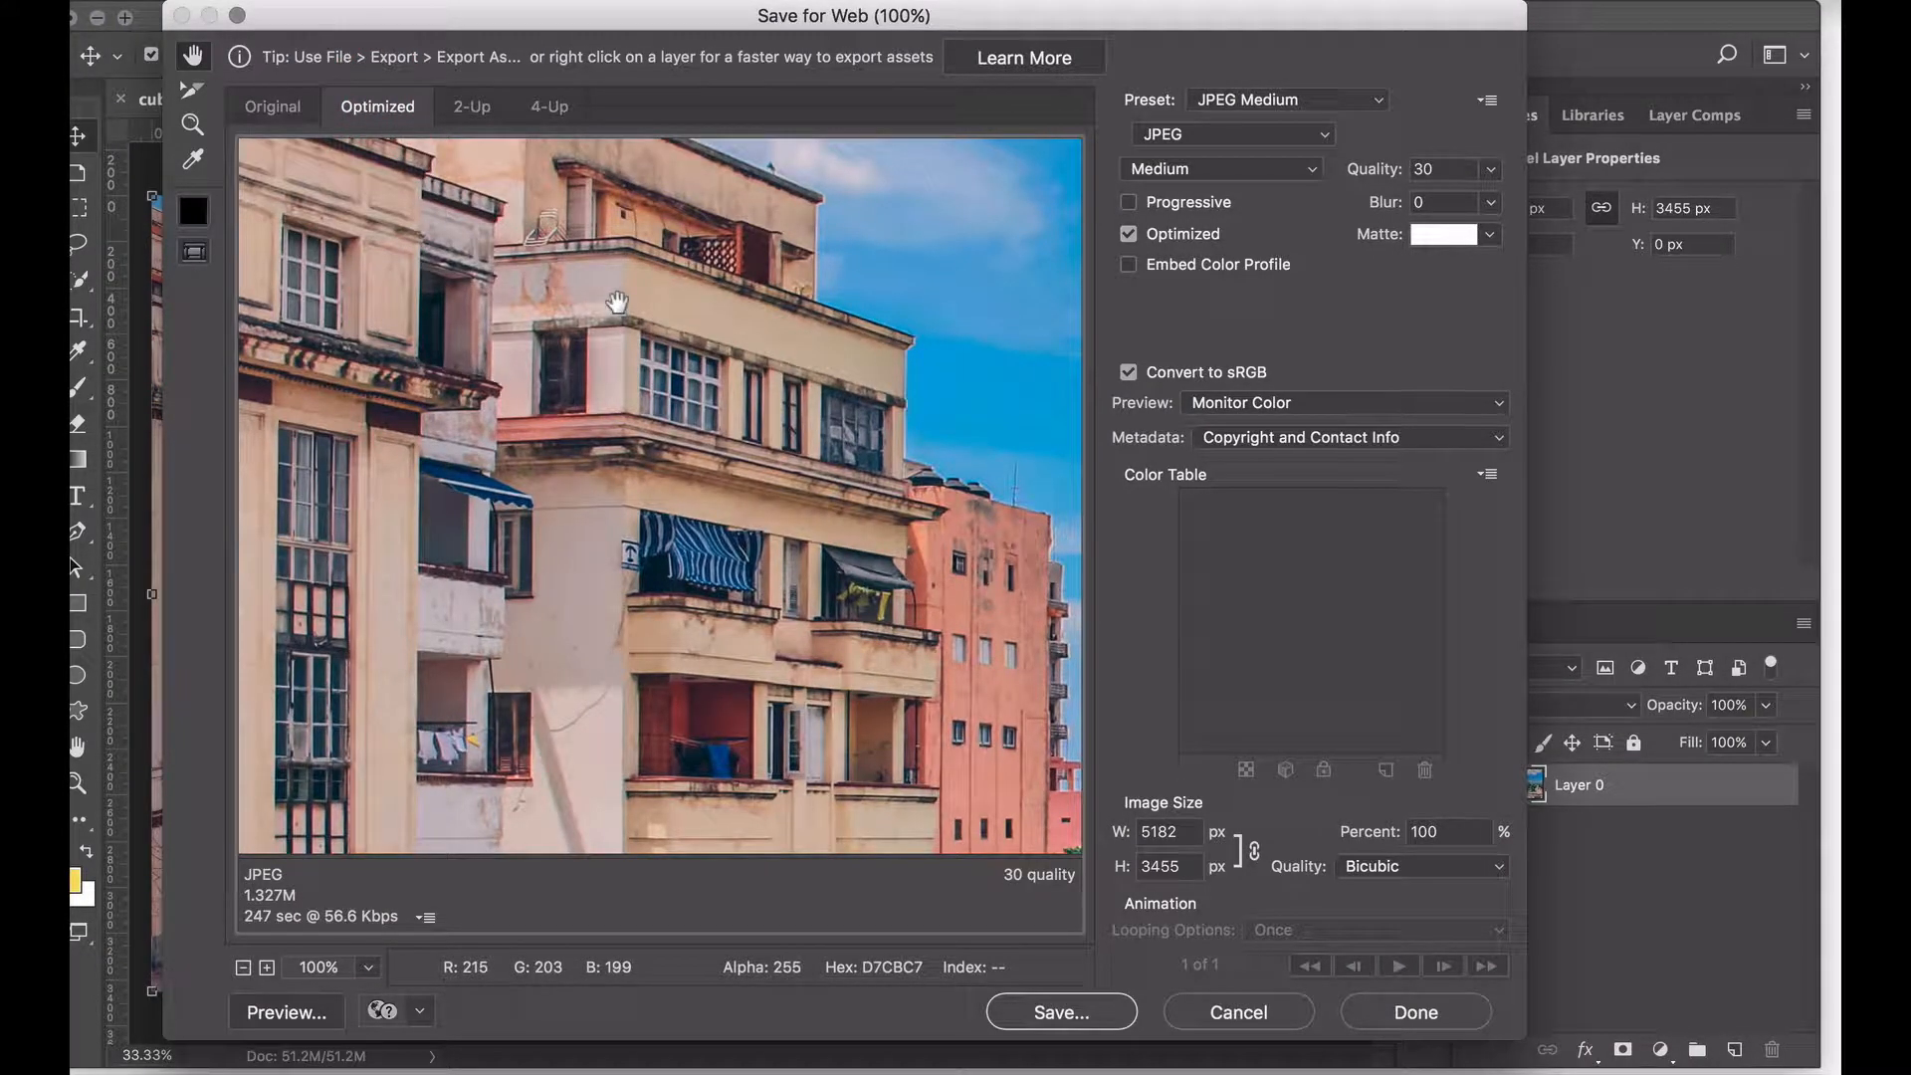
Compare the original with the JPEG variants in the 2-Up and 4-Up views, and view the 8 quality variant as the optimized preview.
left_click(472, 108)
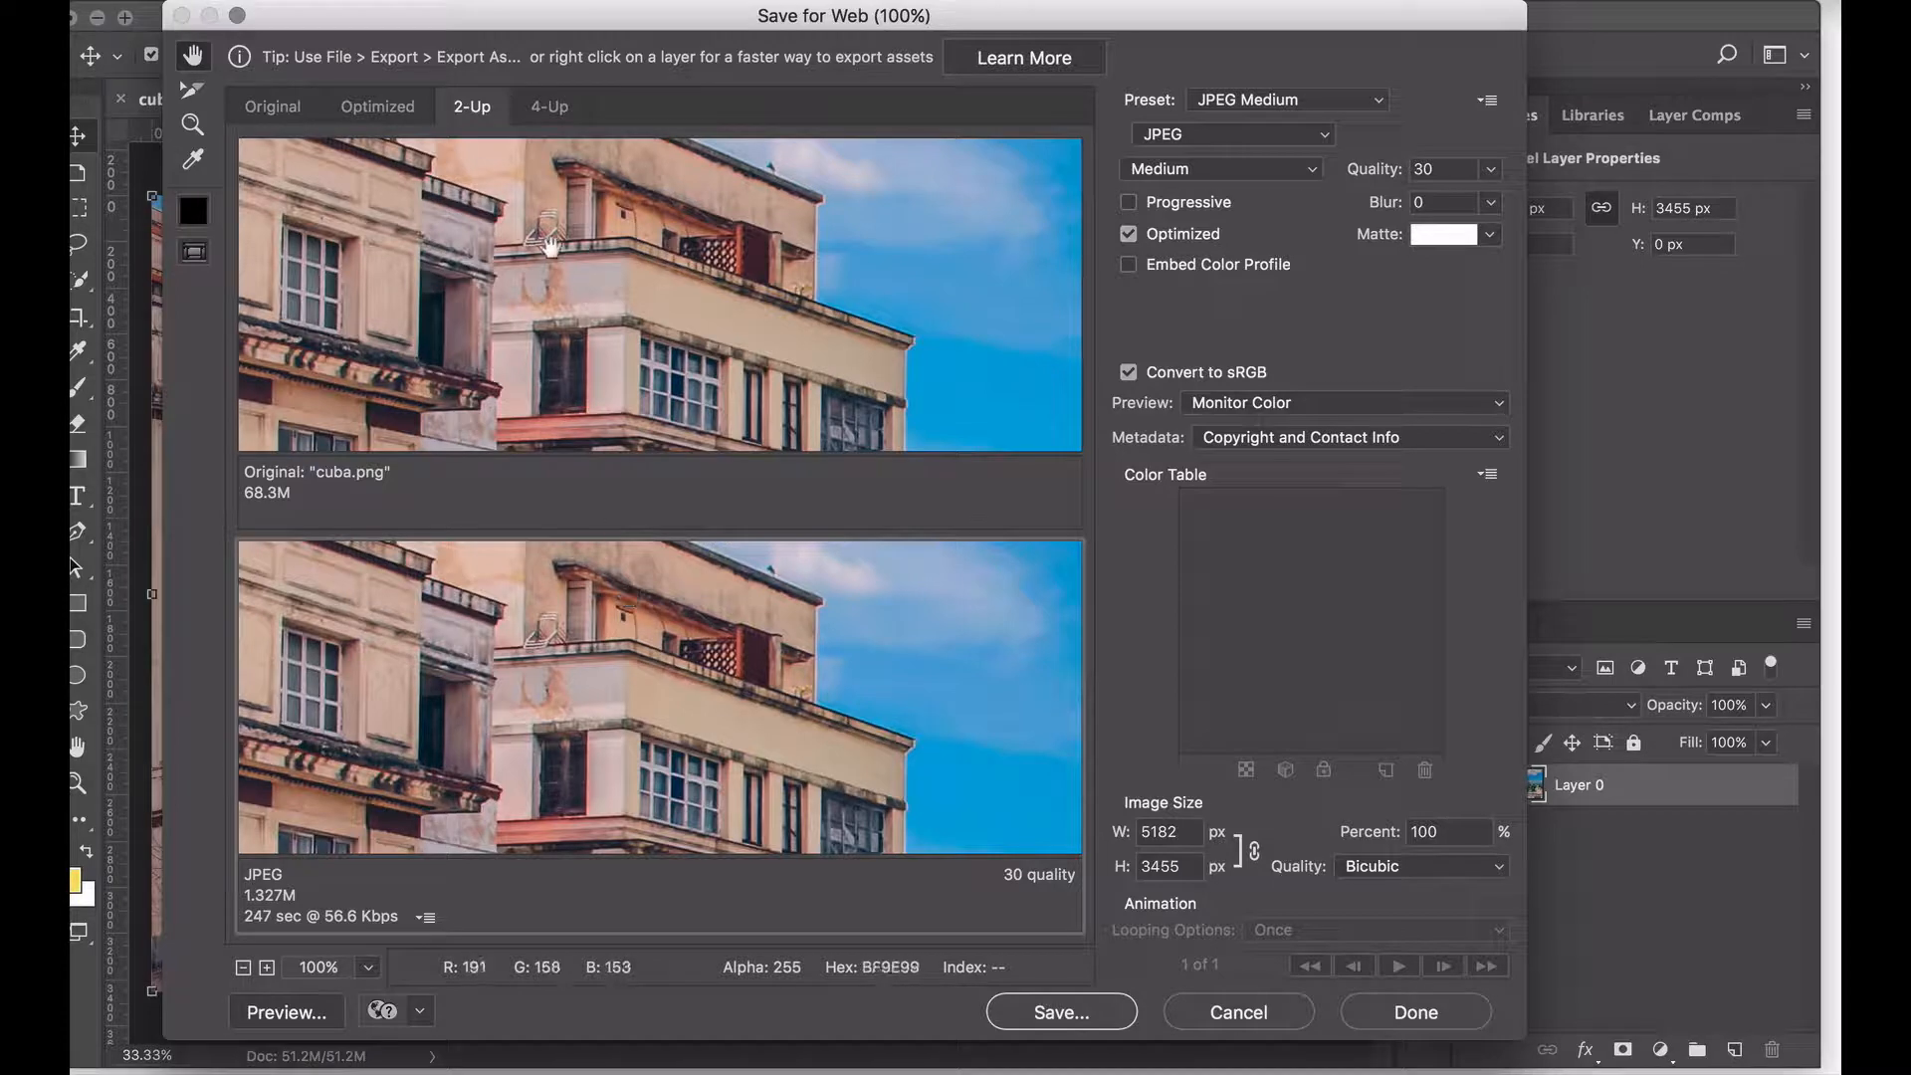
left_click(549, 107)
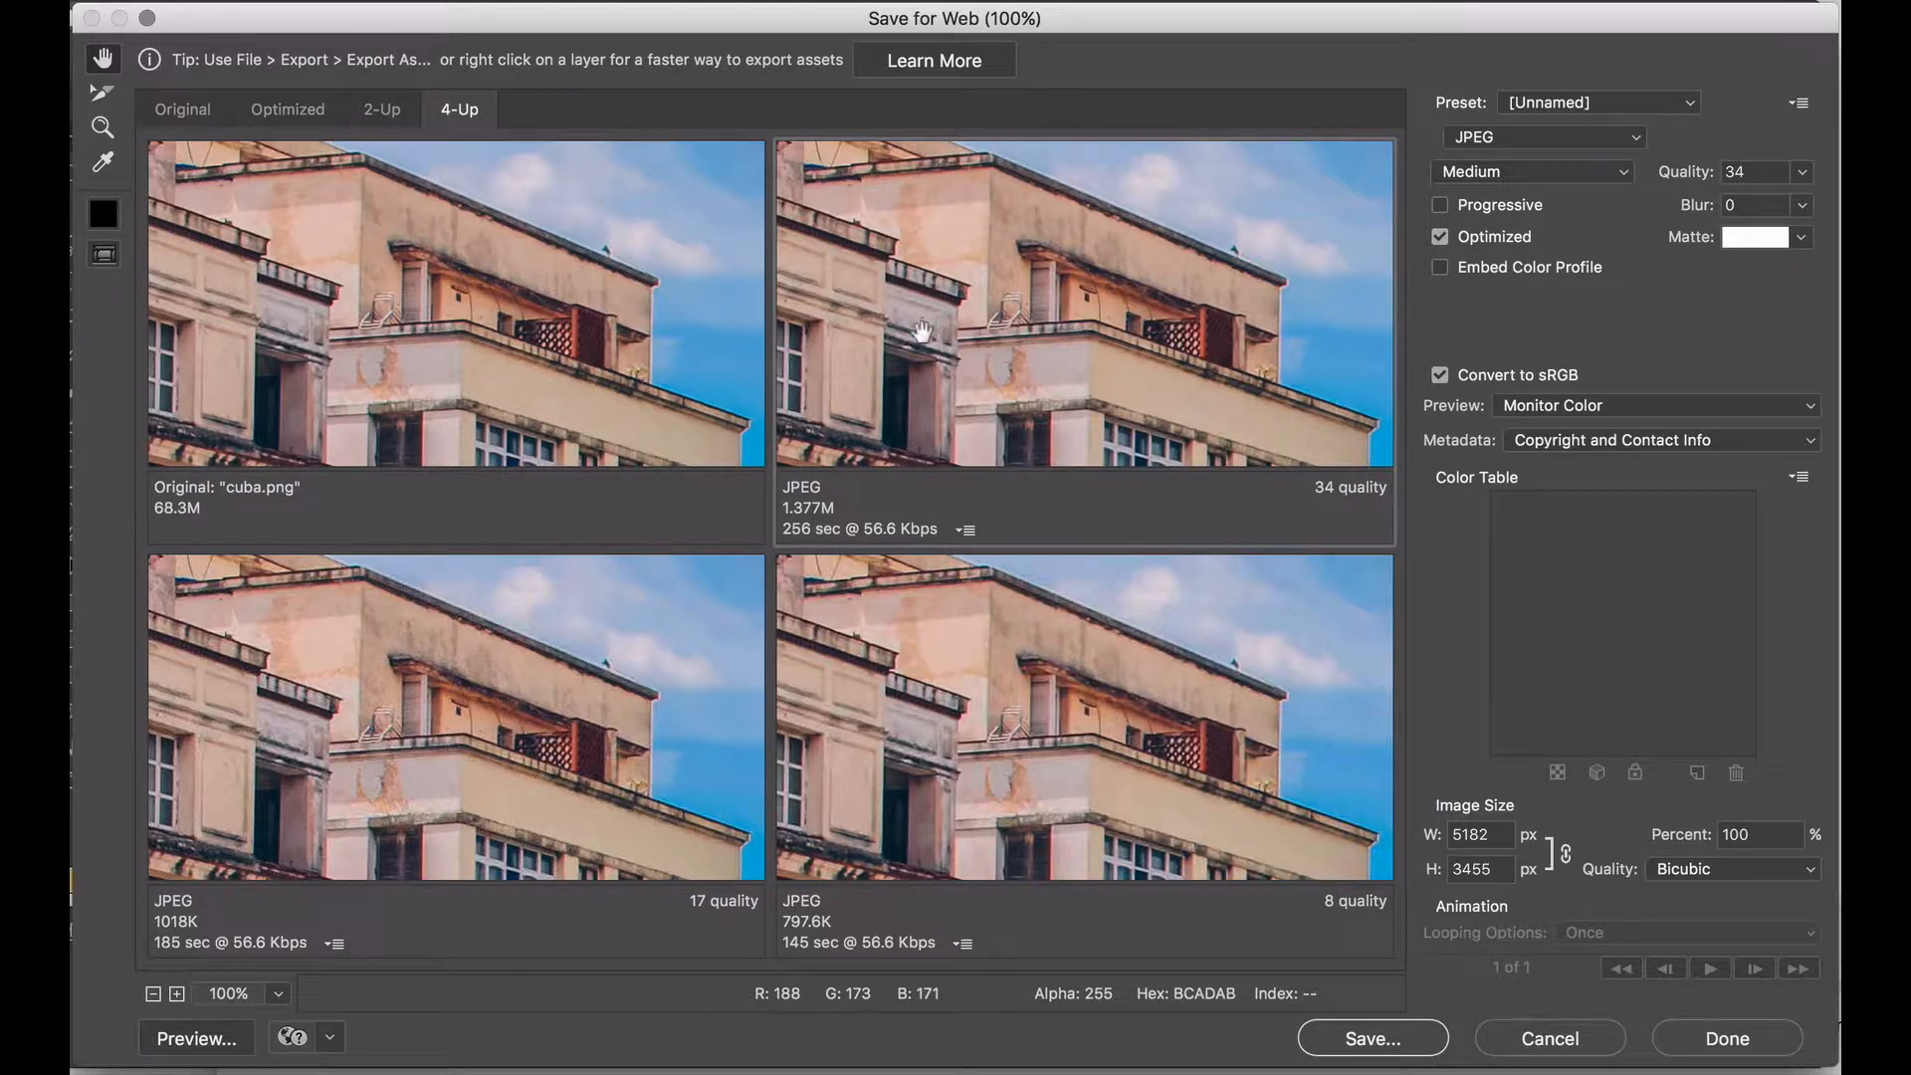
left_click(704, 627)
left_click(791, 627)
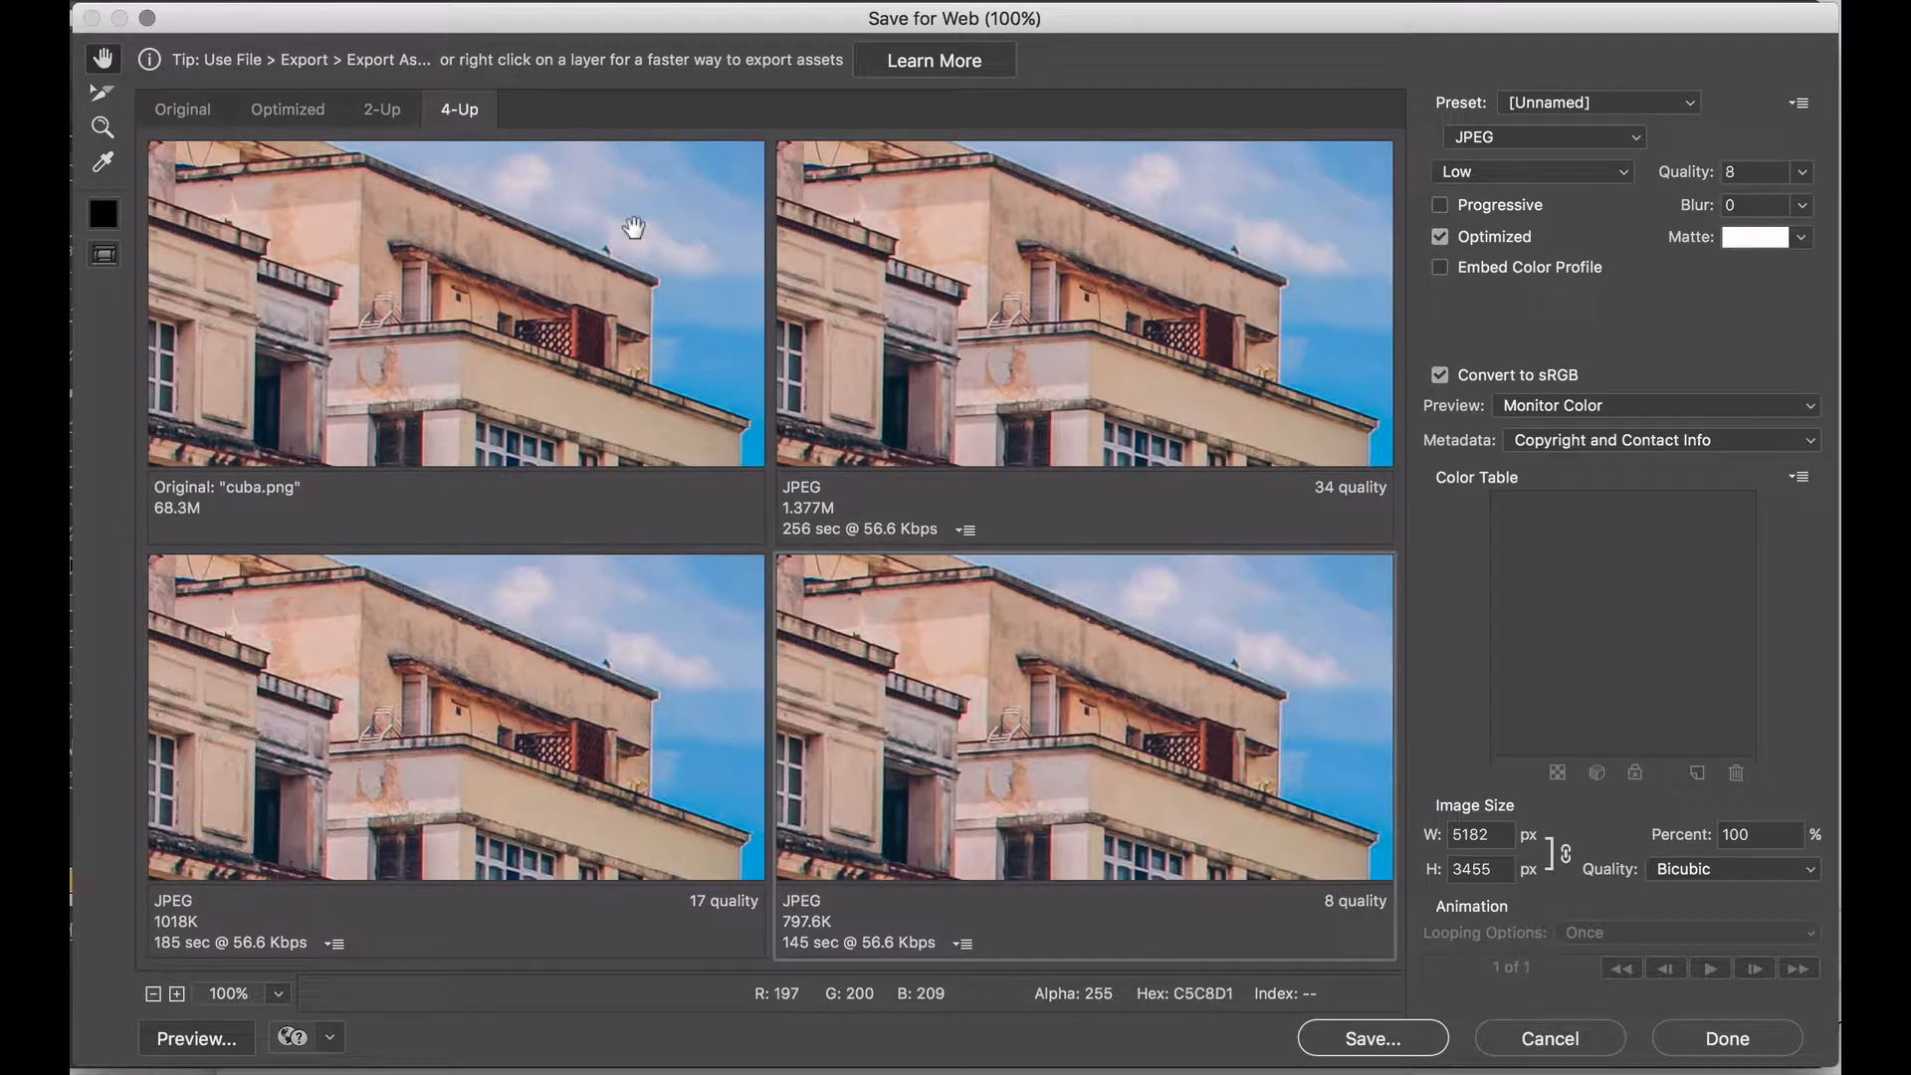
left_click(292, 107)
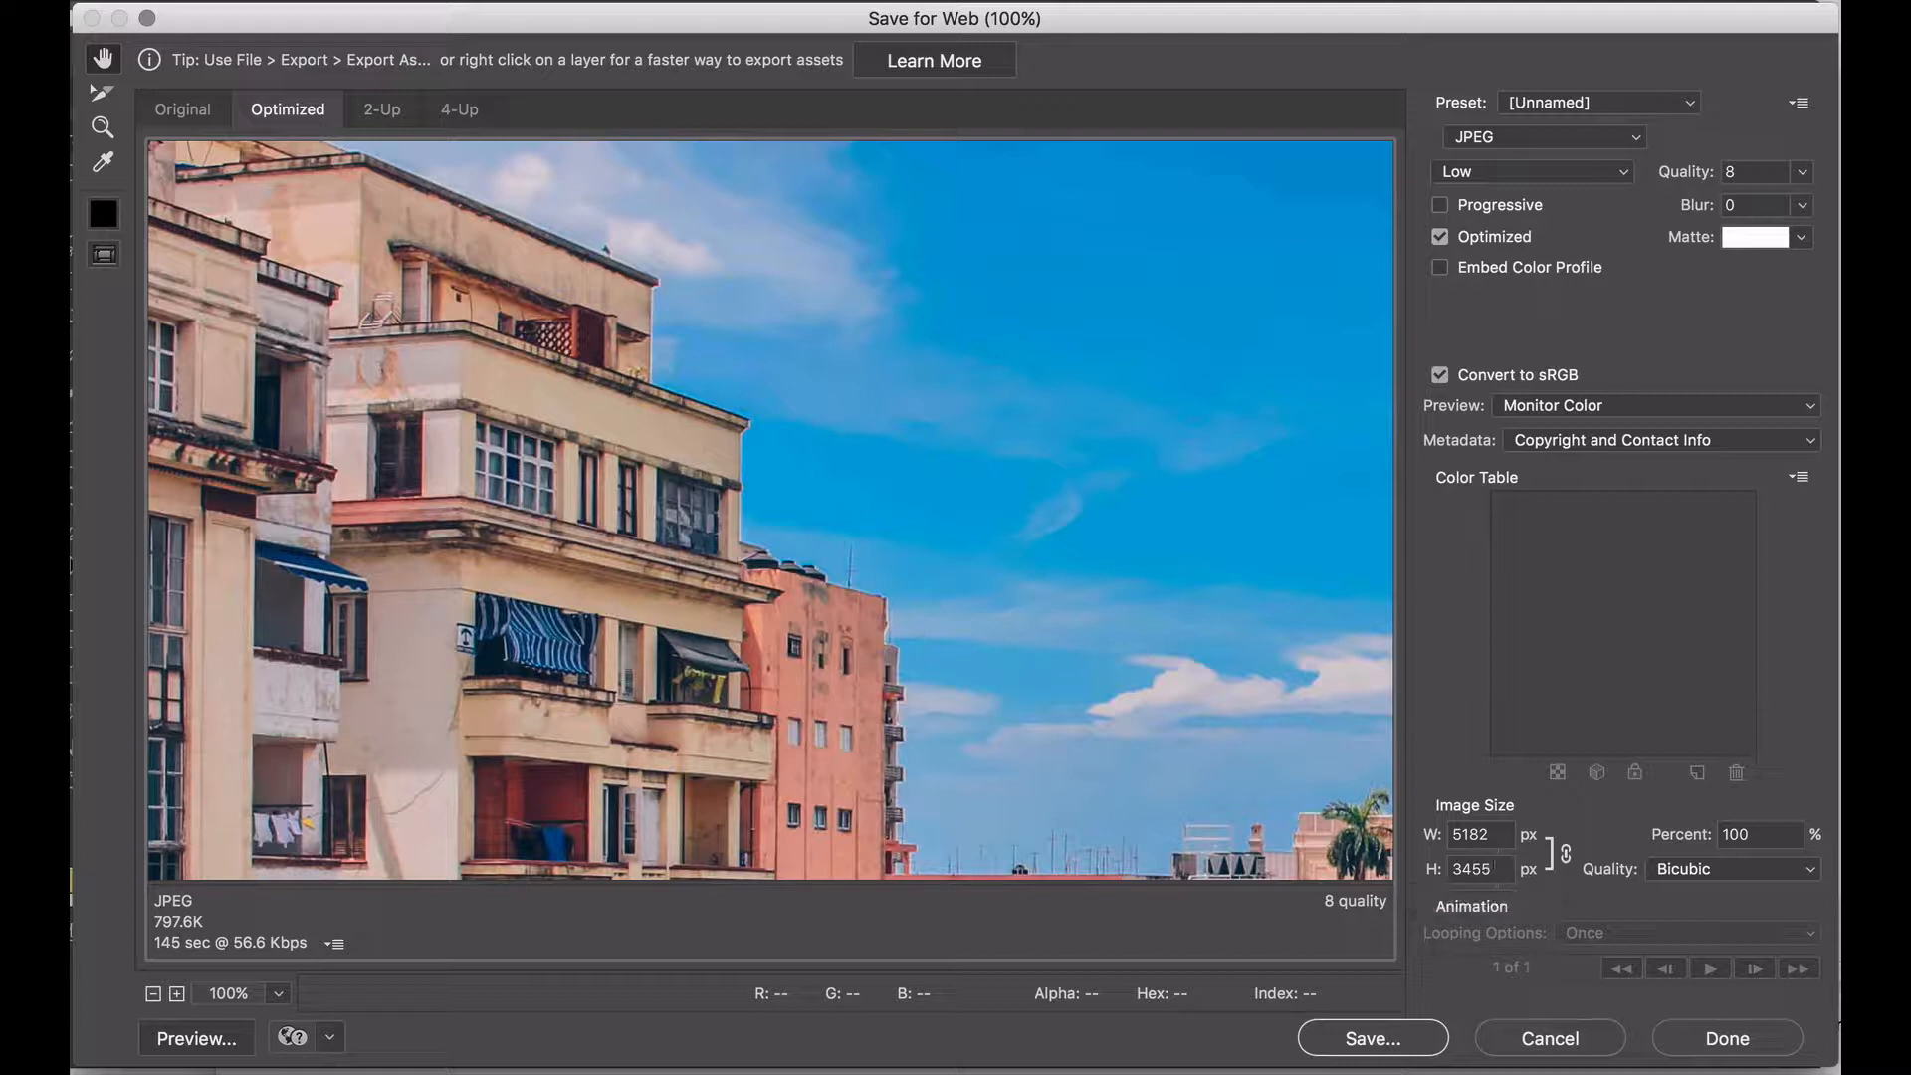
Set the exported image's width to 640 px with linked proportions and keep JPEG as the file format.
double_click(1485, 831)
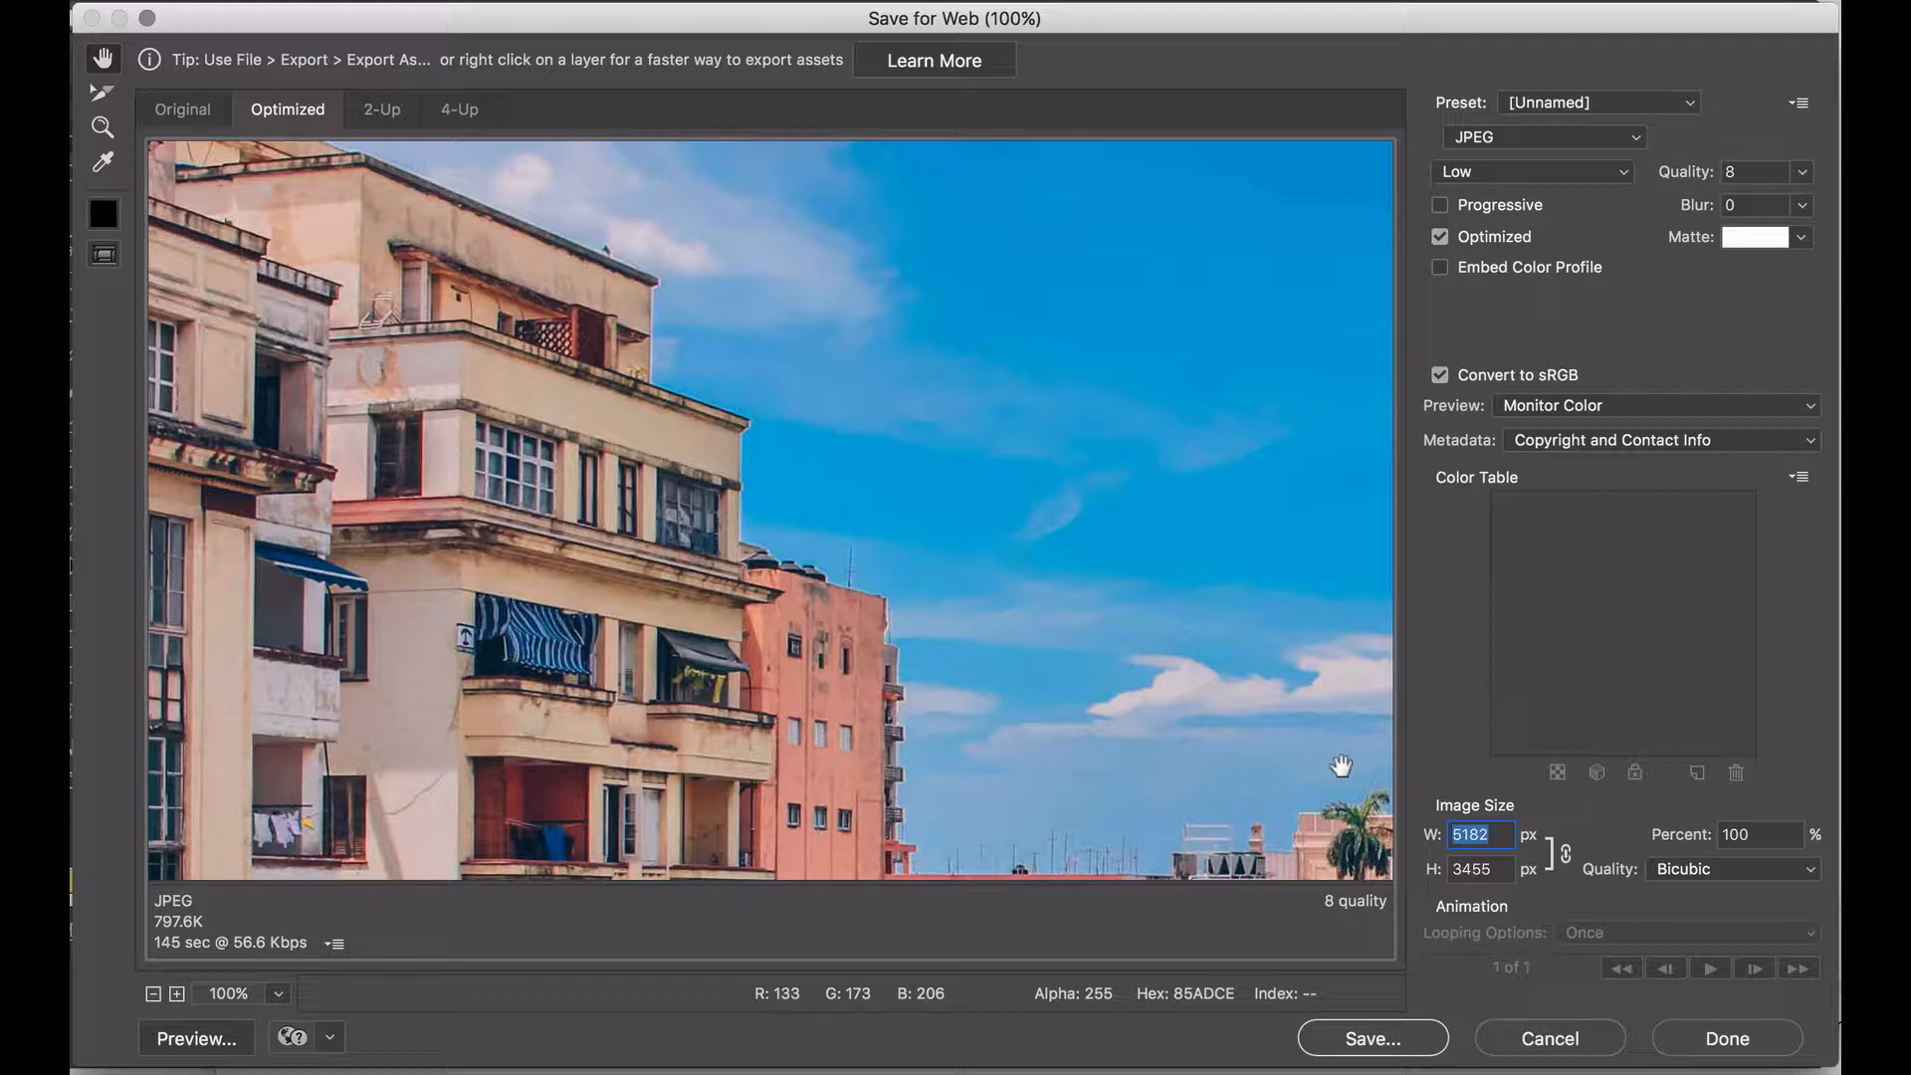
type("640")
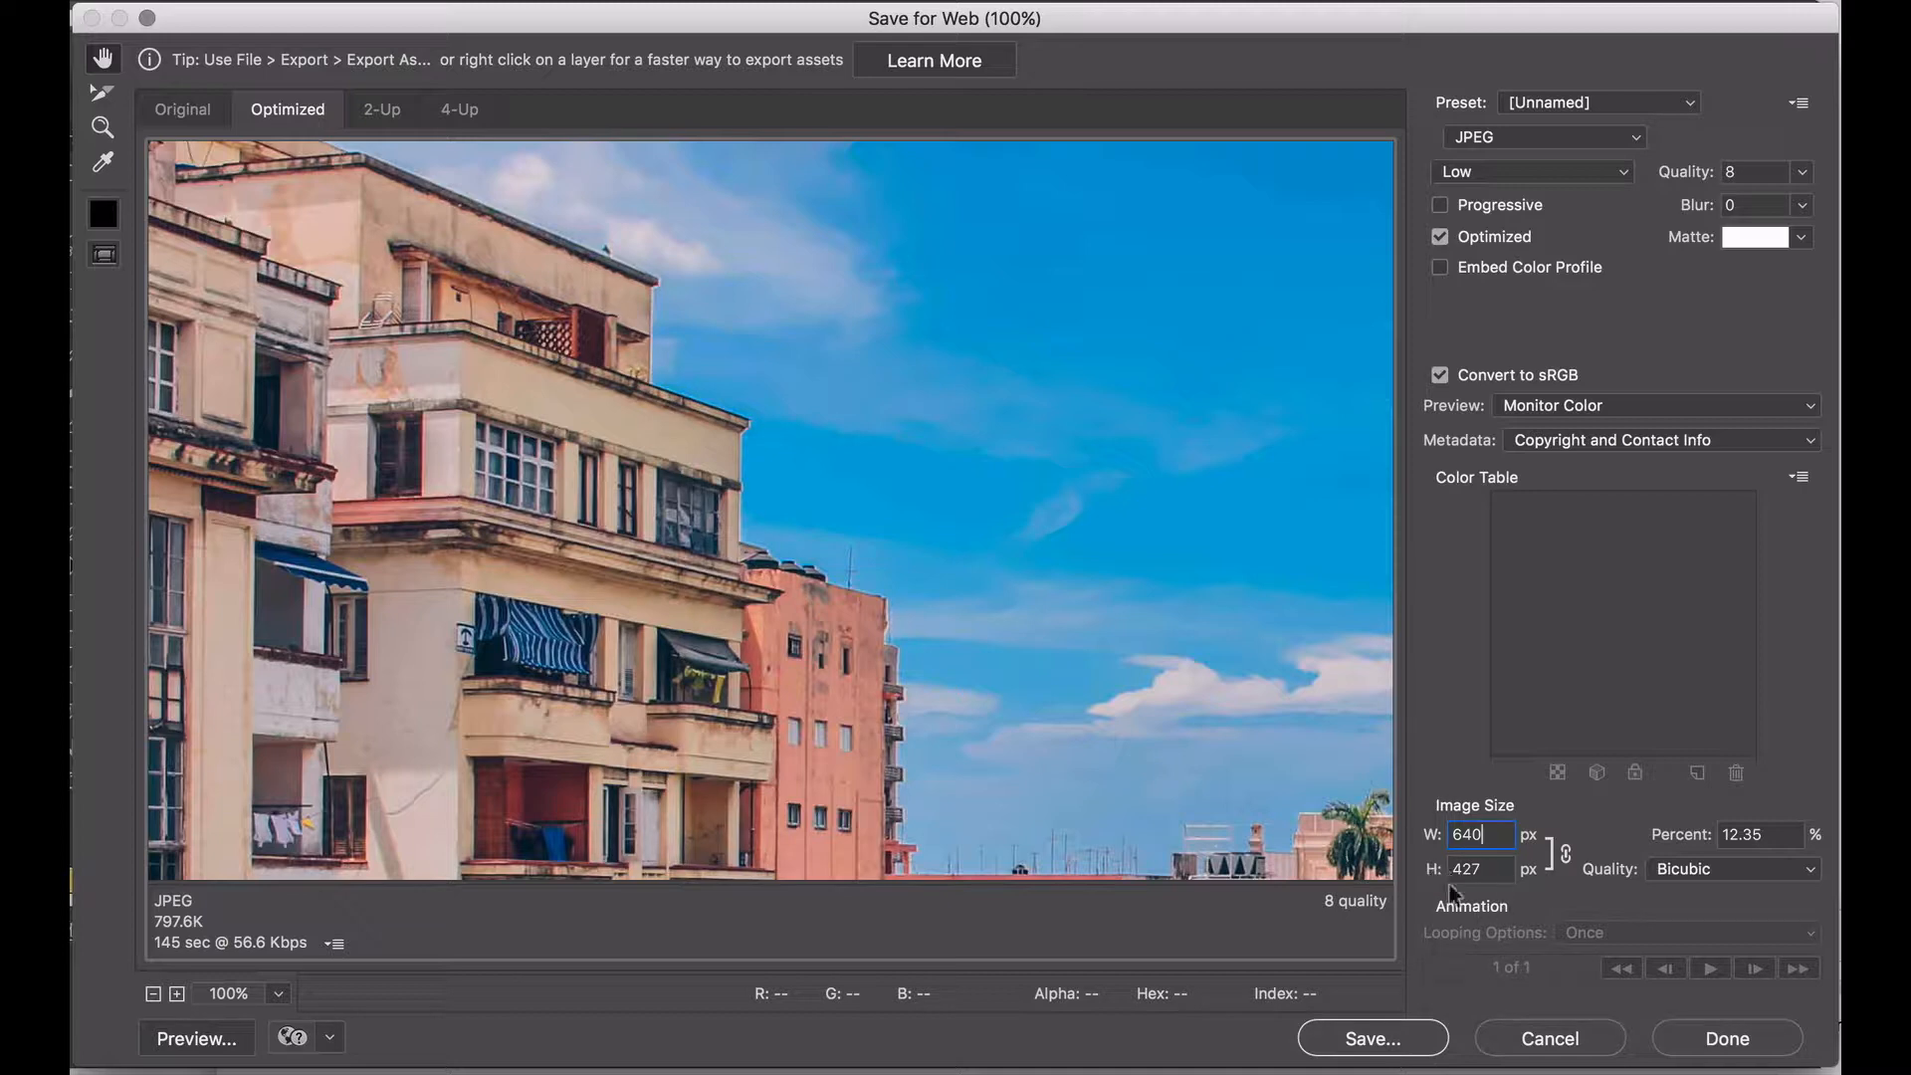
key("Tab")
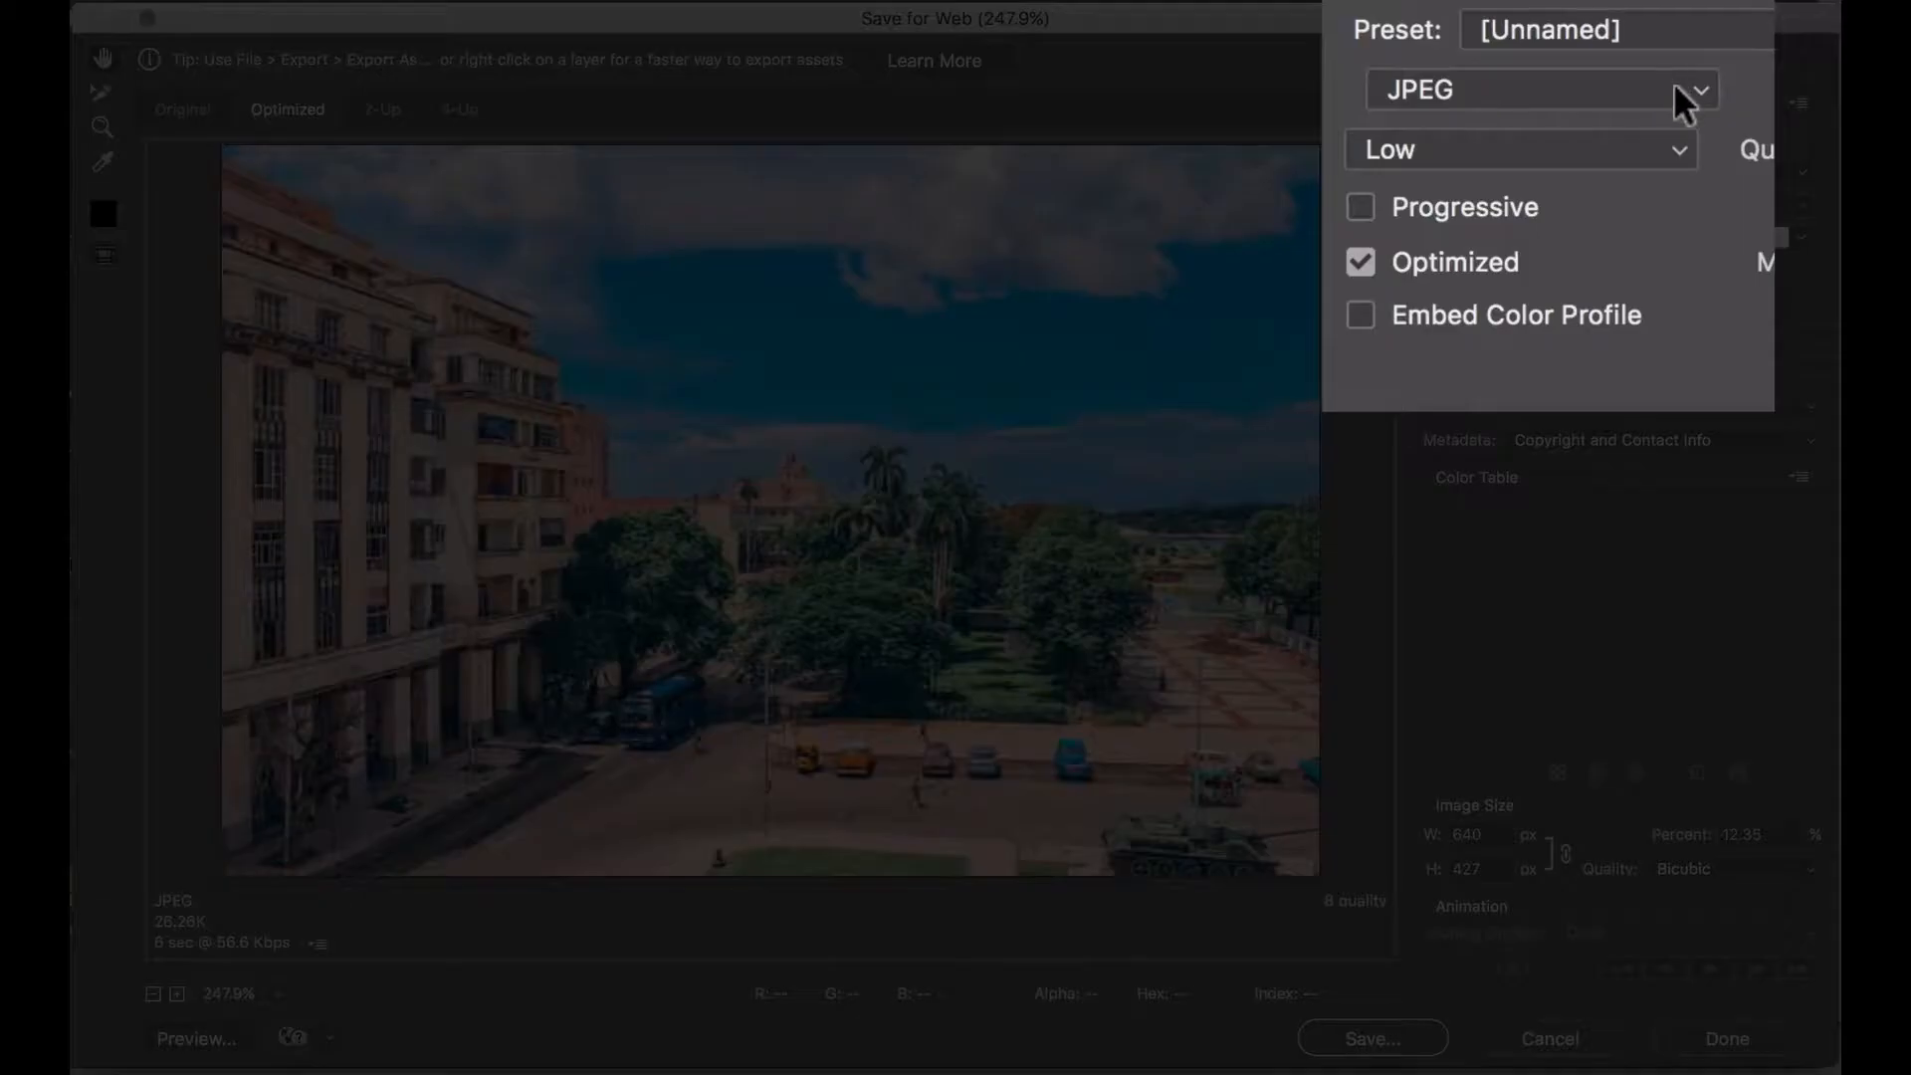
left_click(1628, 140)
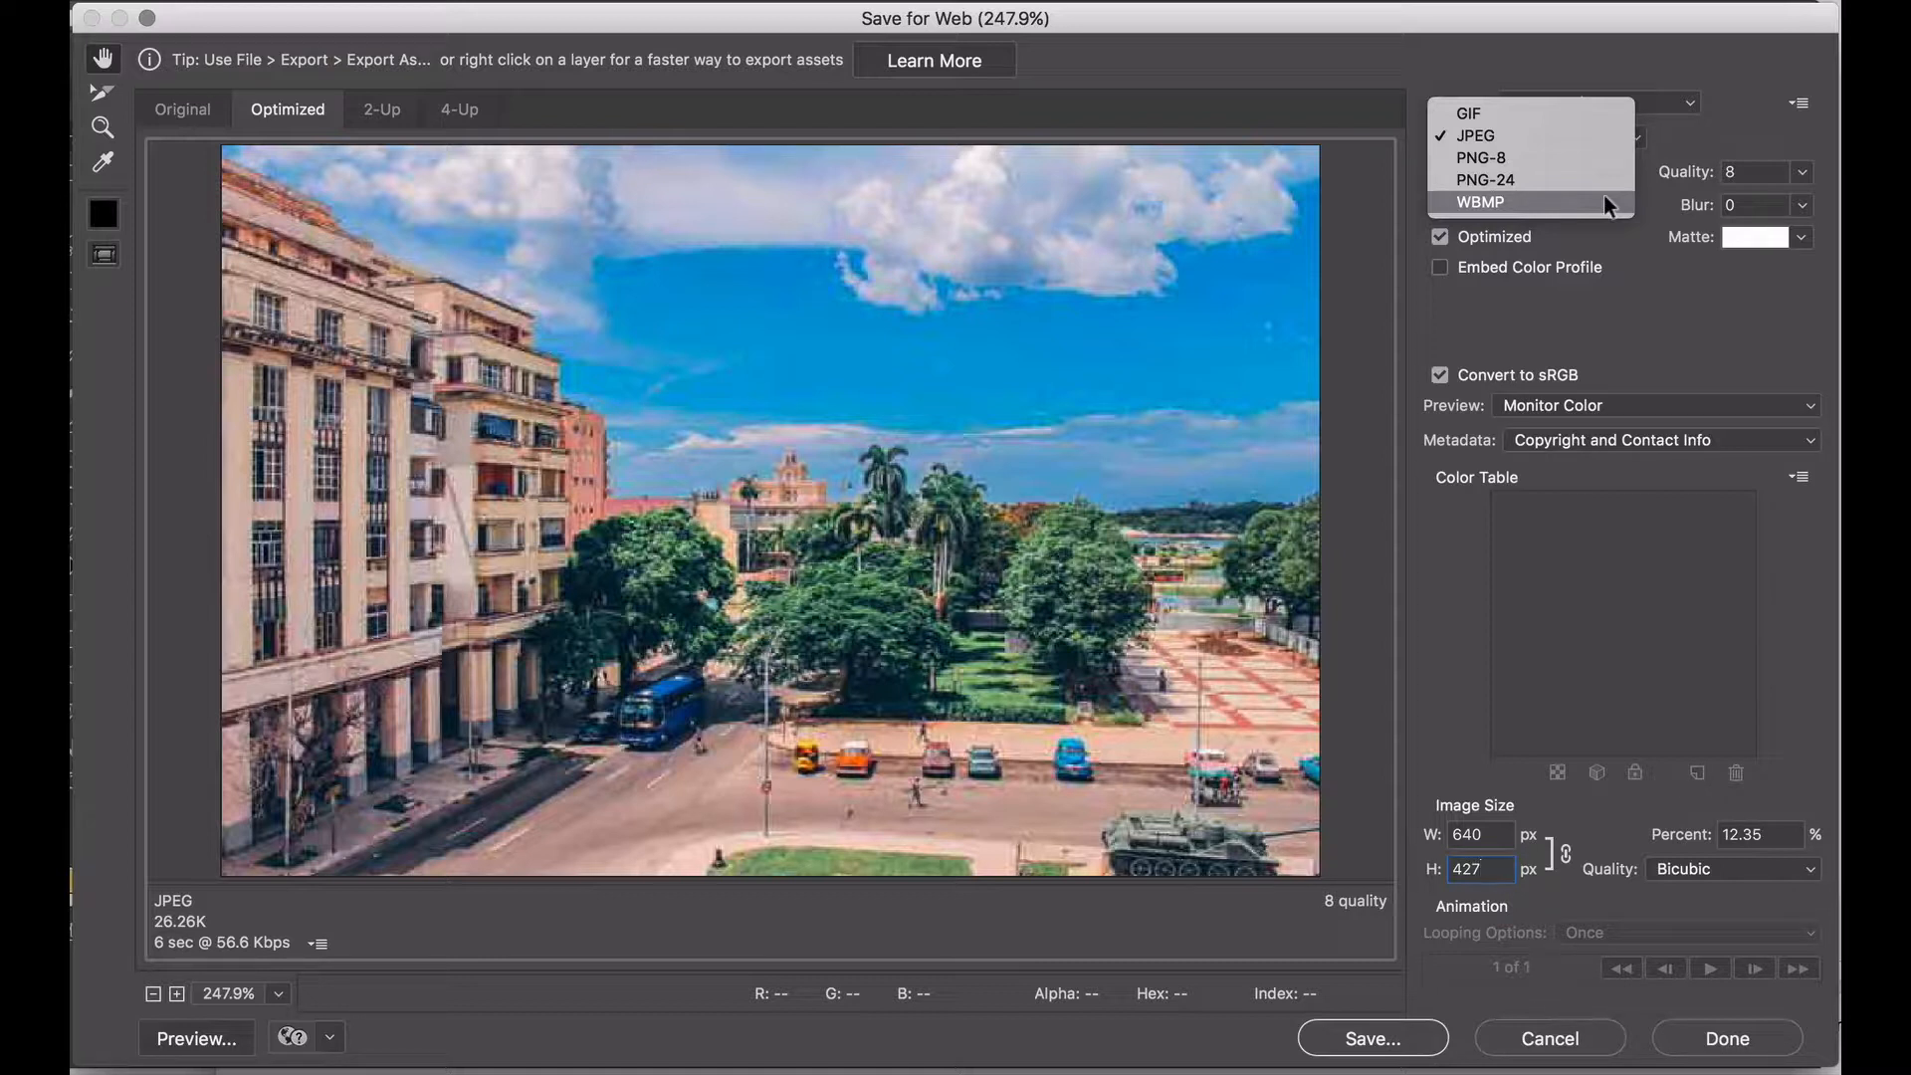
left_click(1578, 140)
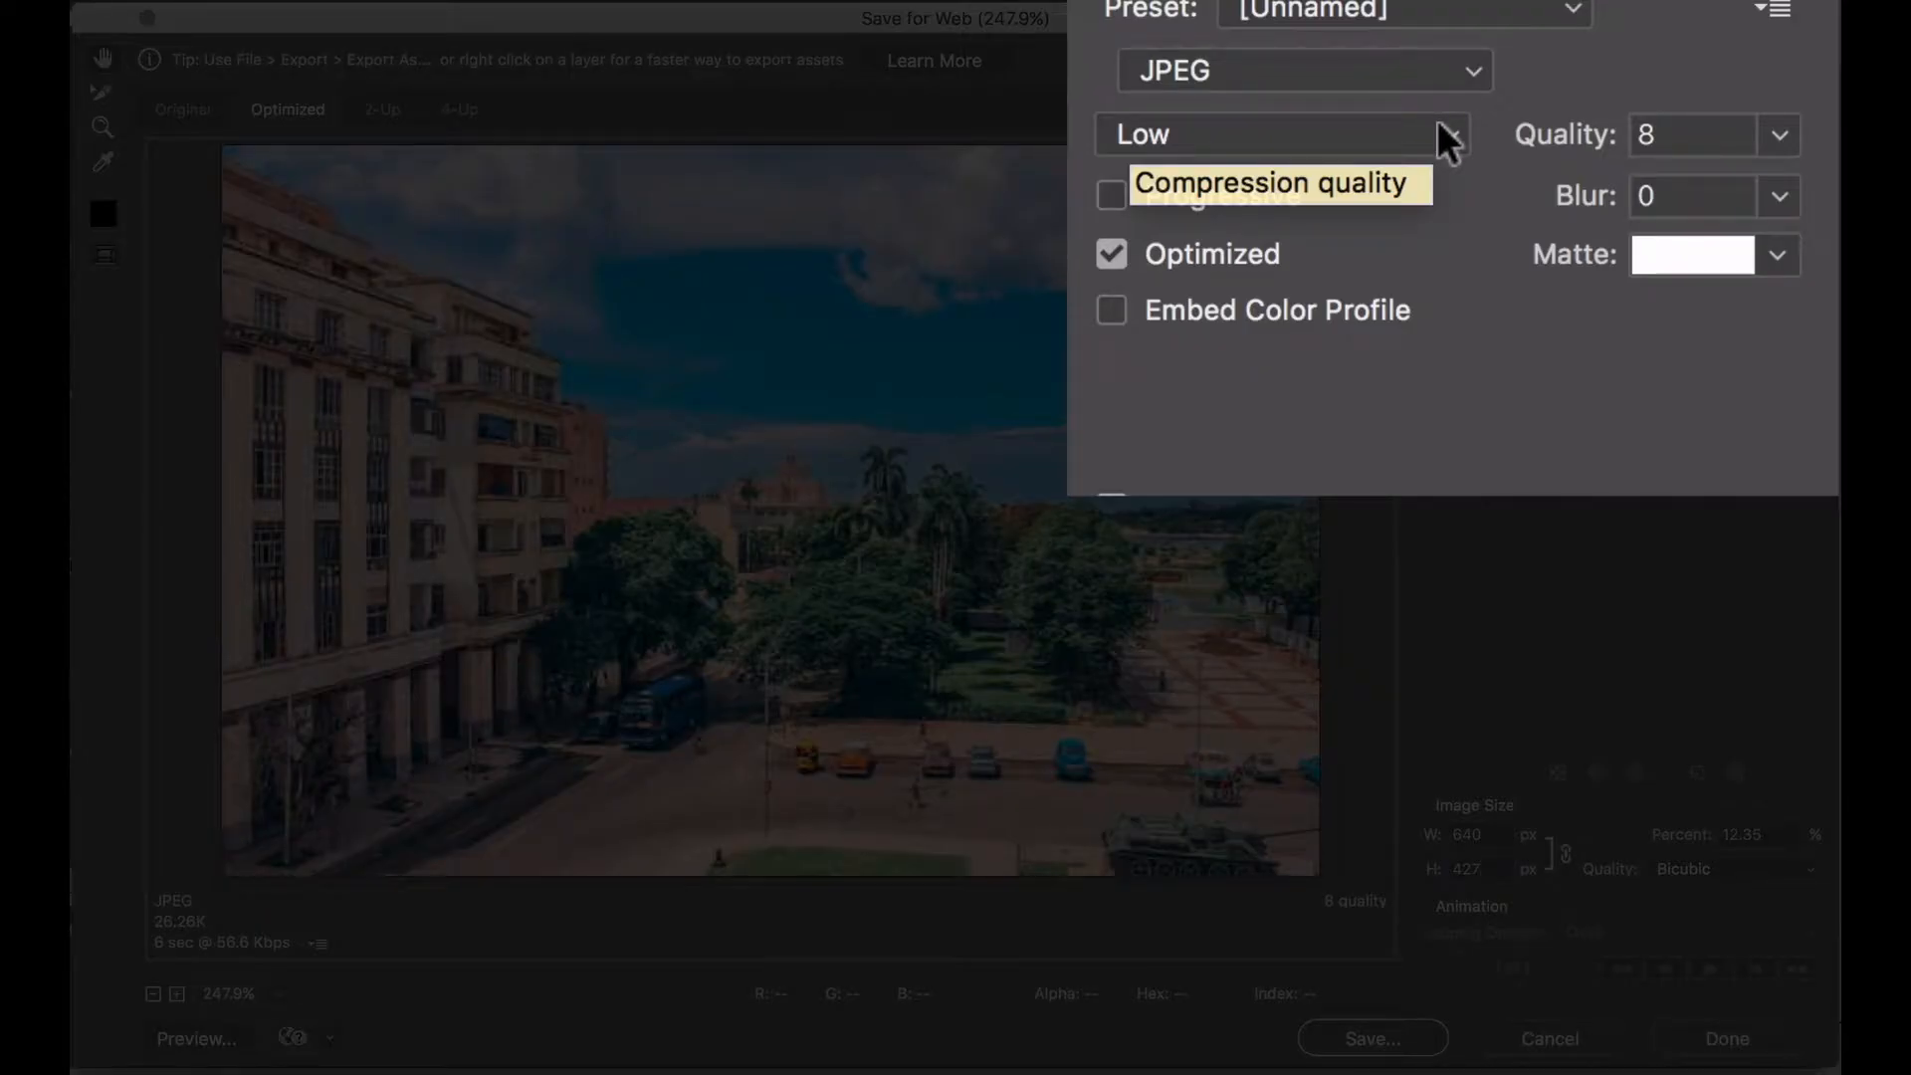
Try the Medium, High and Maximum JPEG compression levels, and vary the quality value between 63 and 100.
left_click(1439, 129)
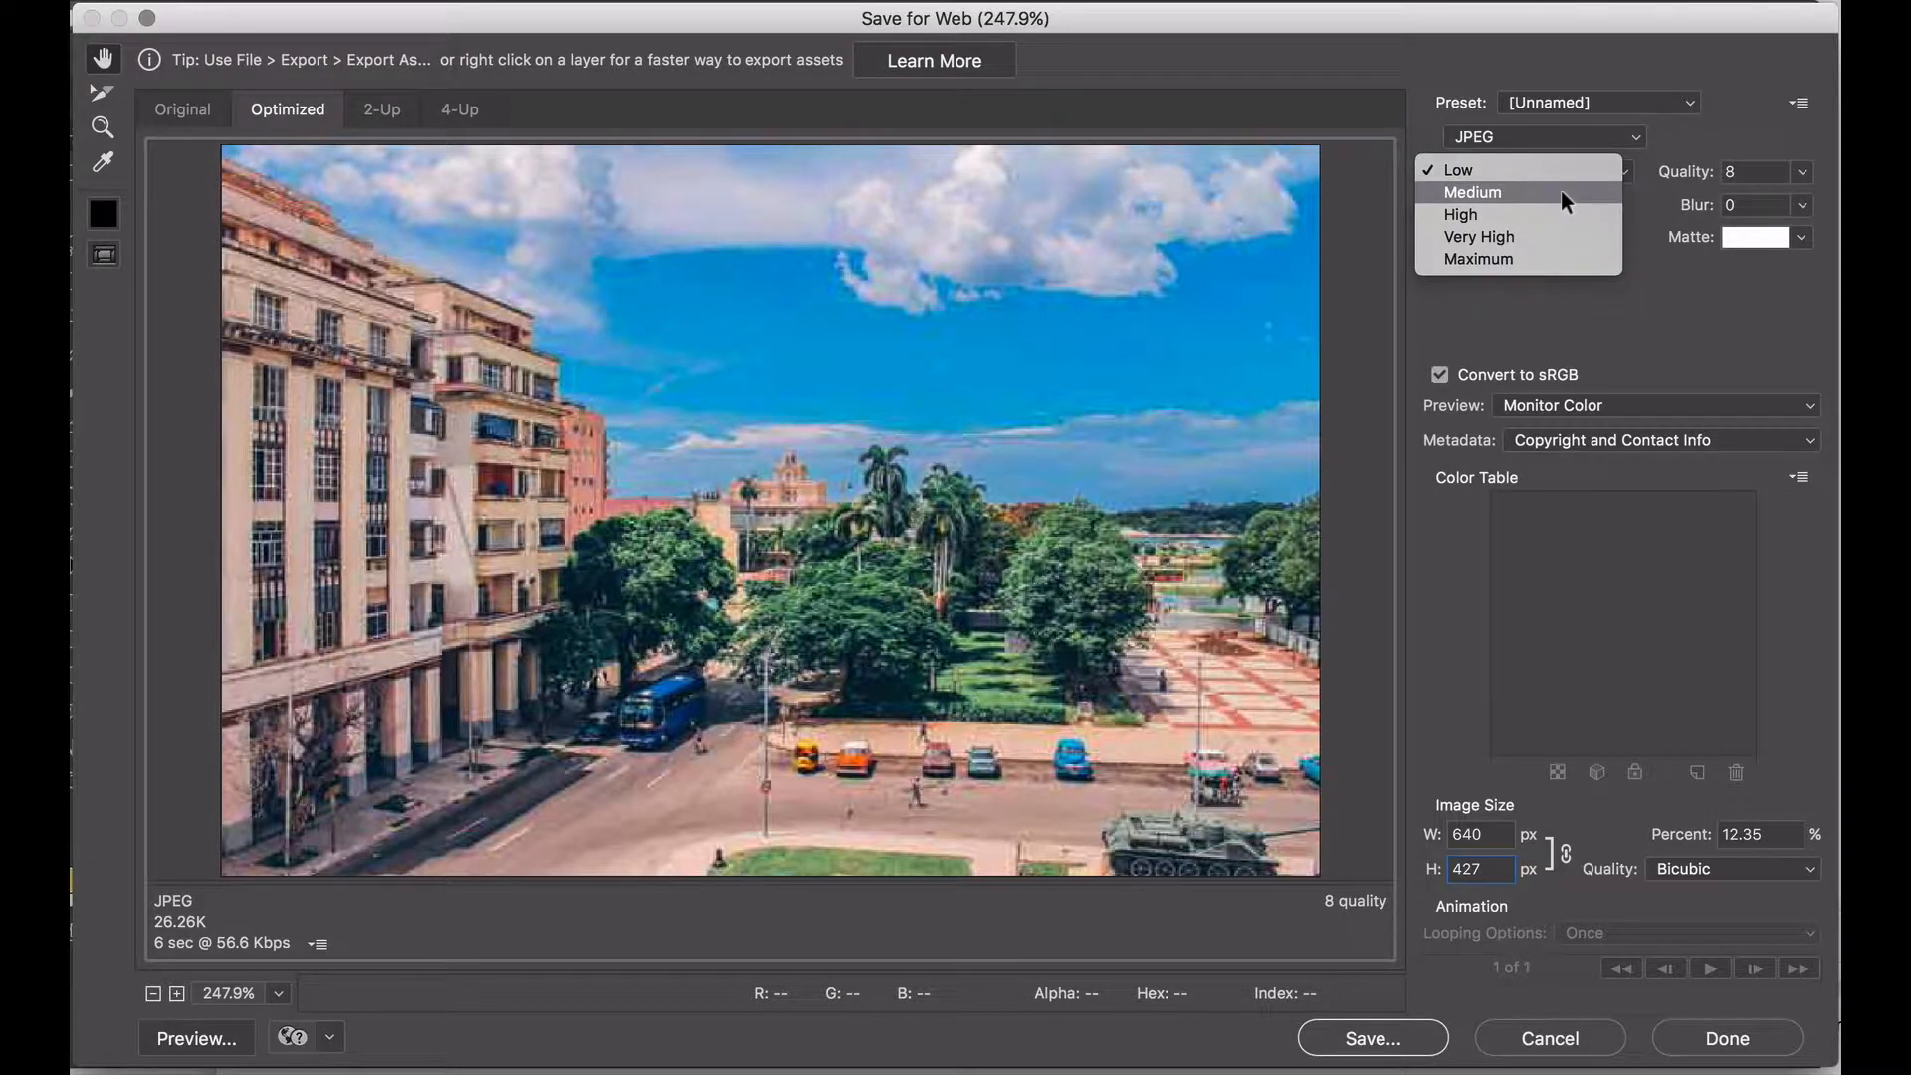
left_click(1560, 189)
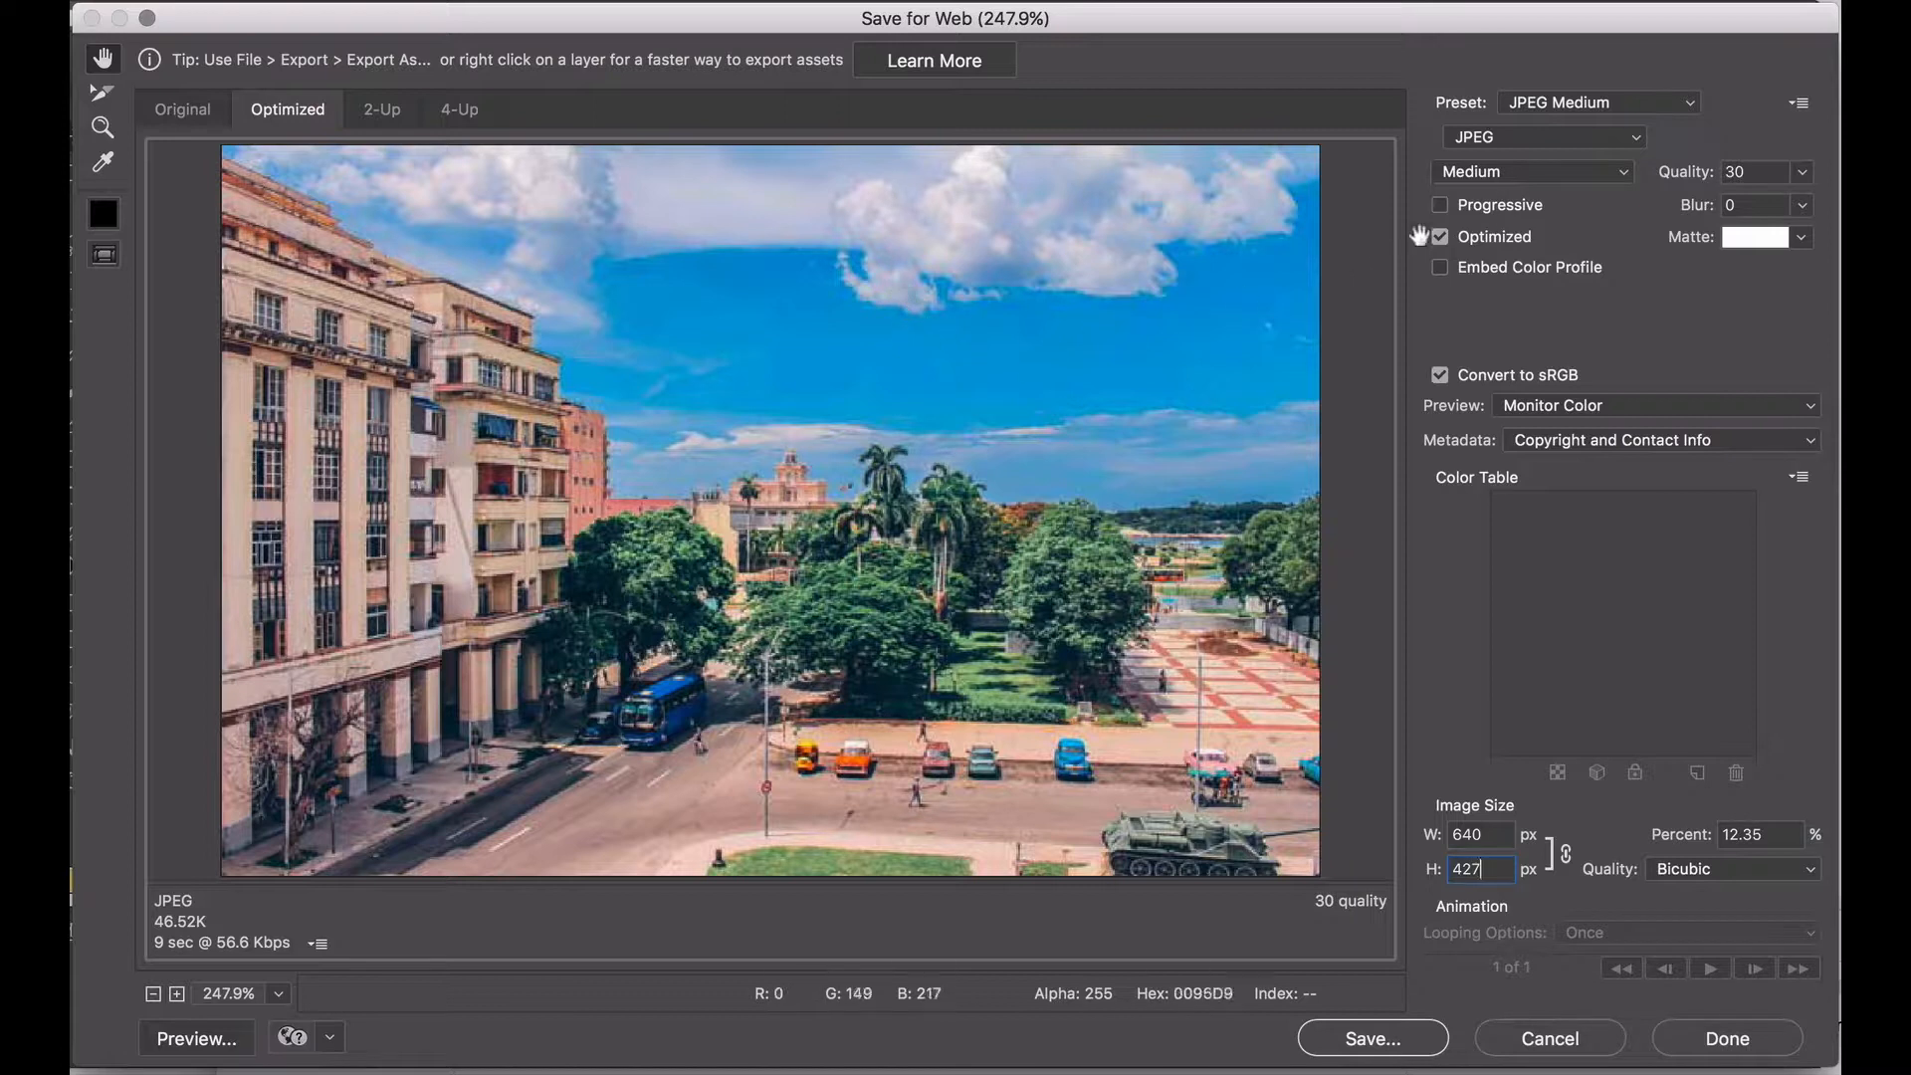
left_click(1511, 173)
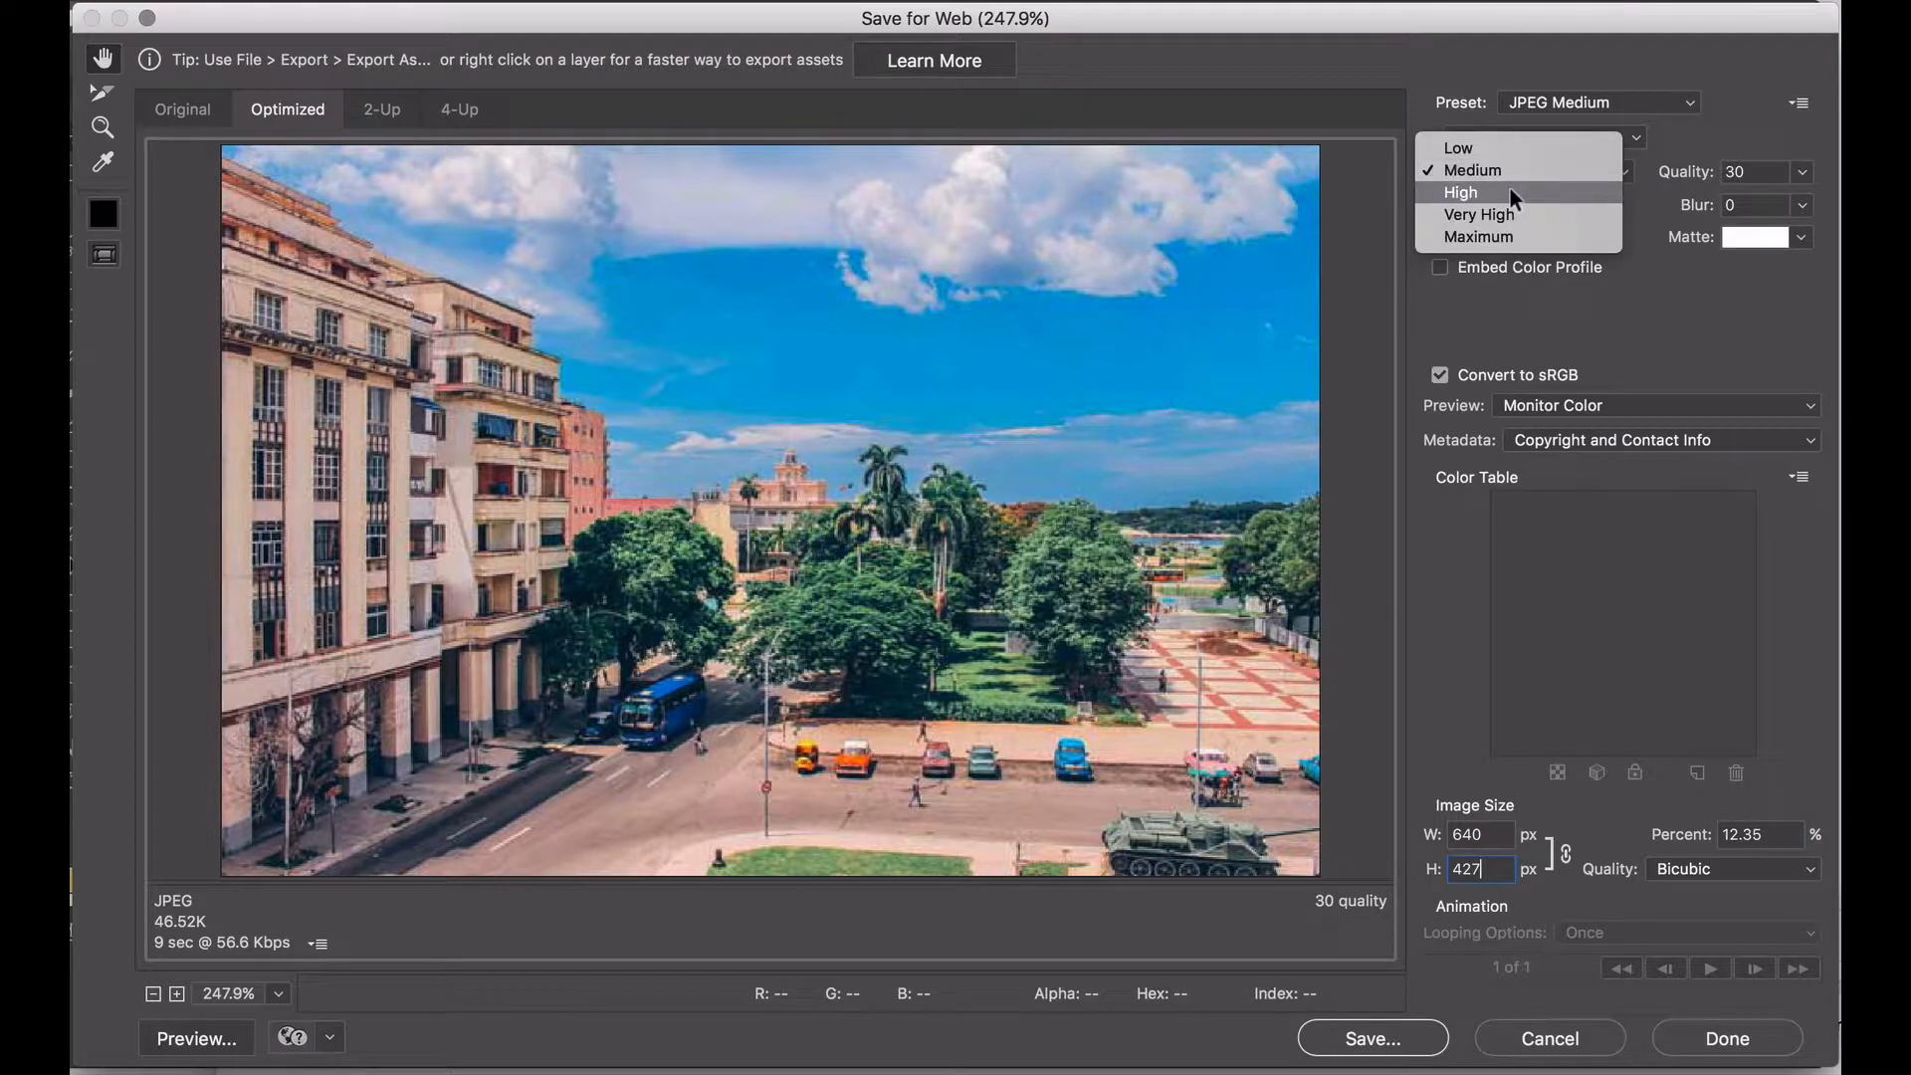
left_click(1509, 193)
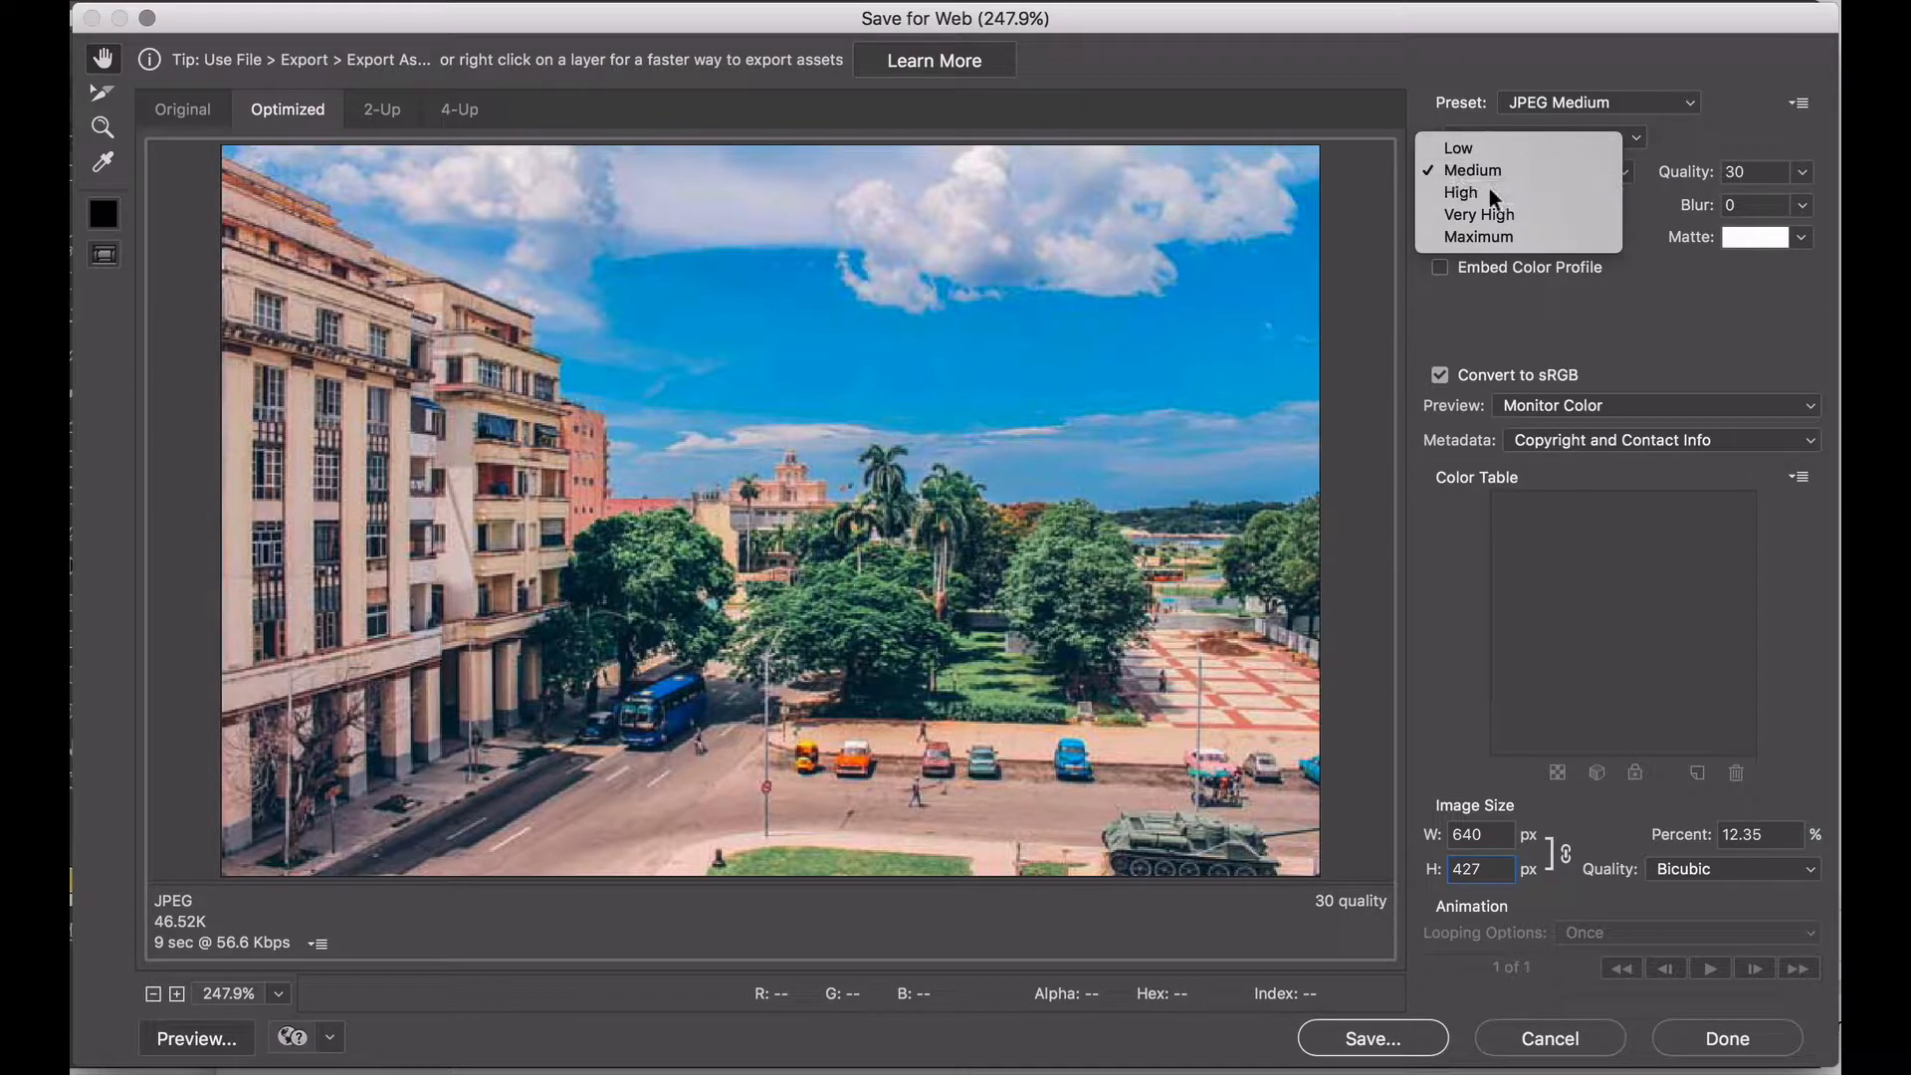
left_click(1508, 177)
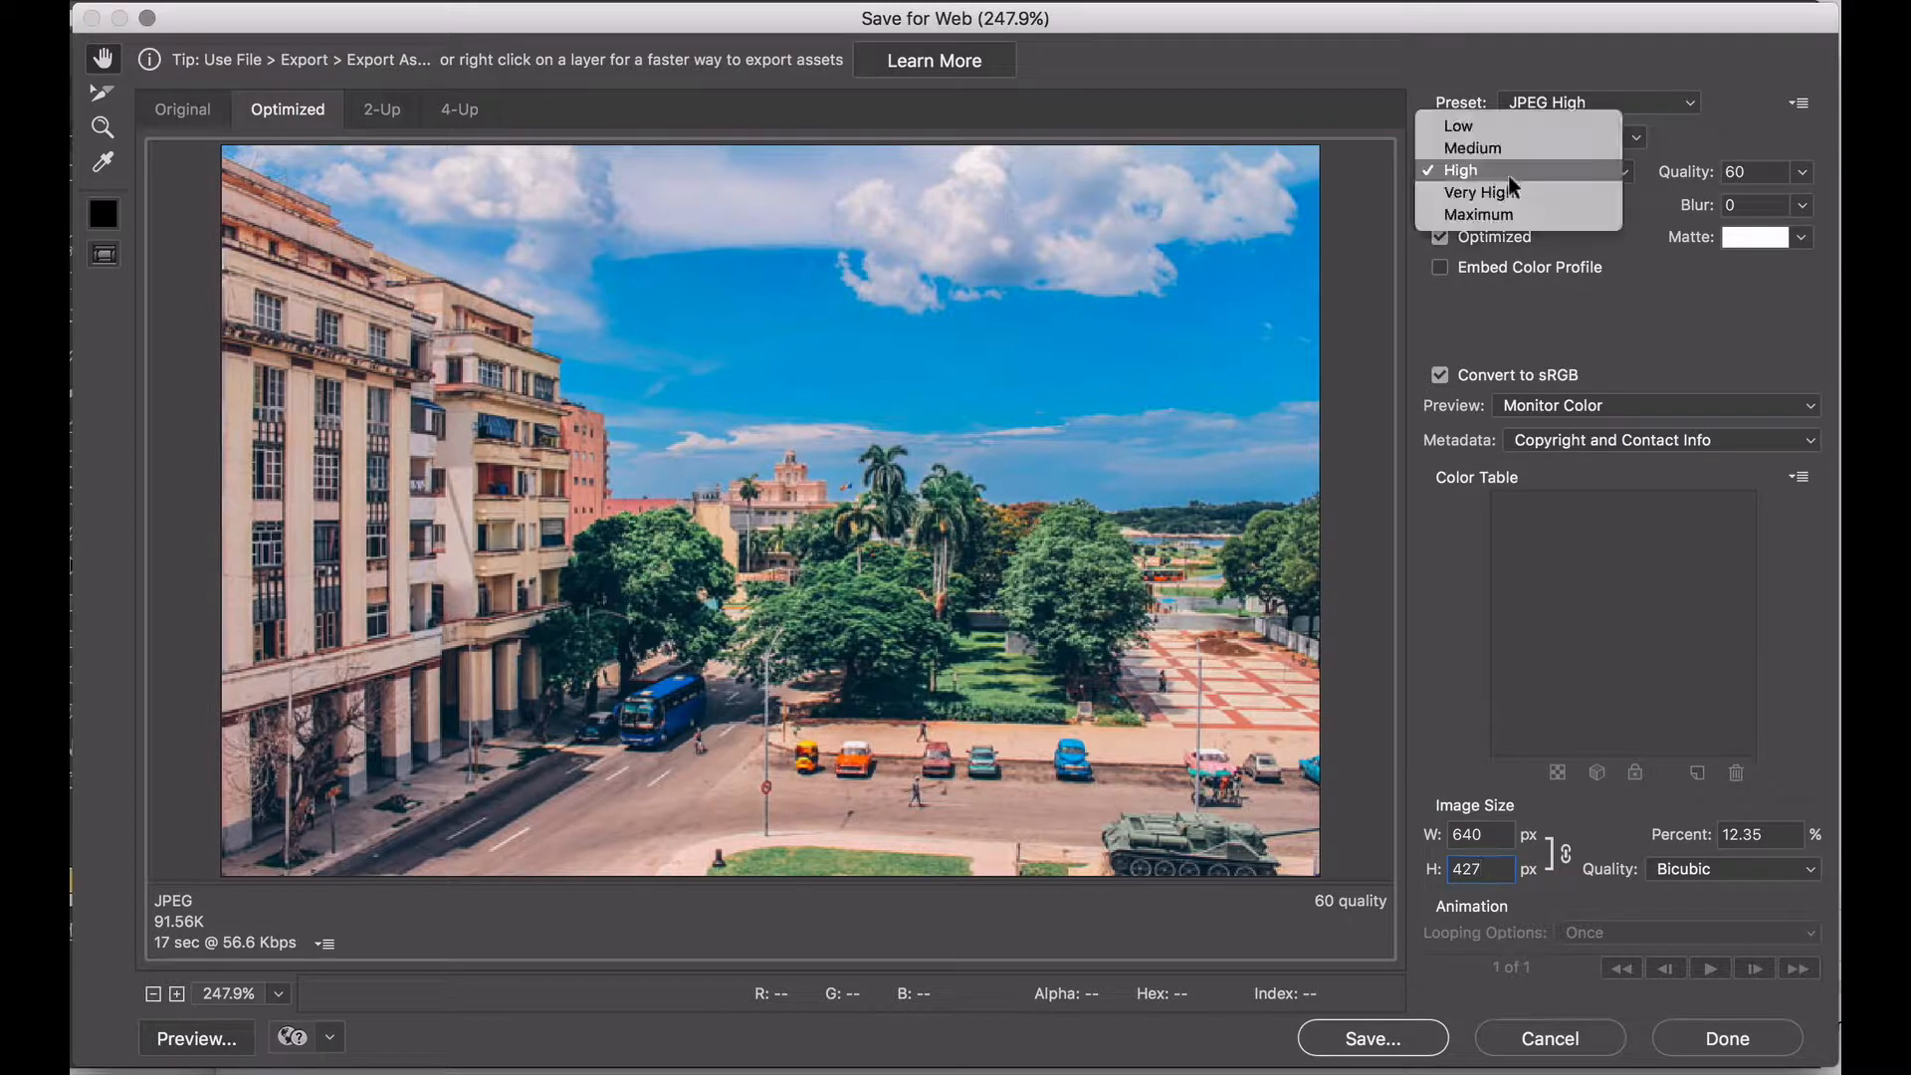
left_click(1505, 215)
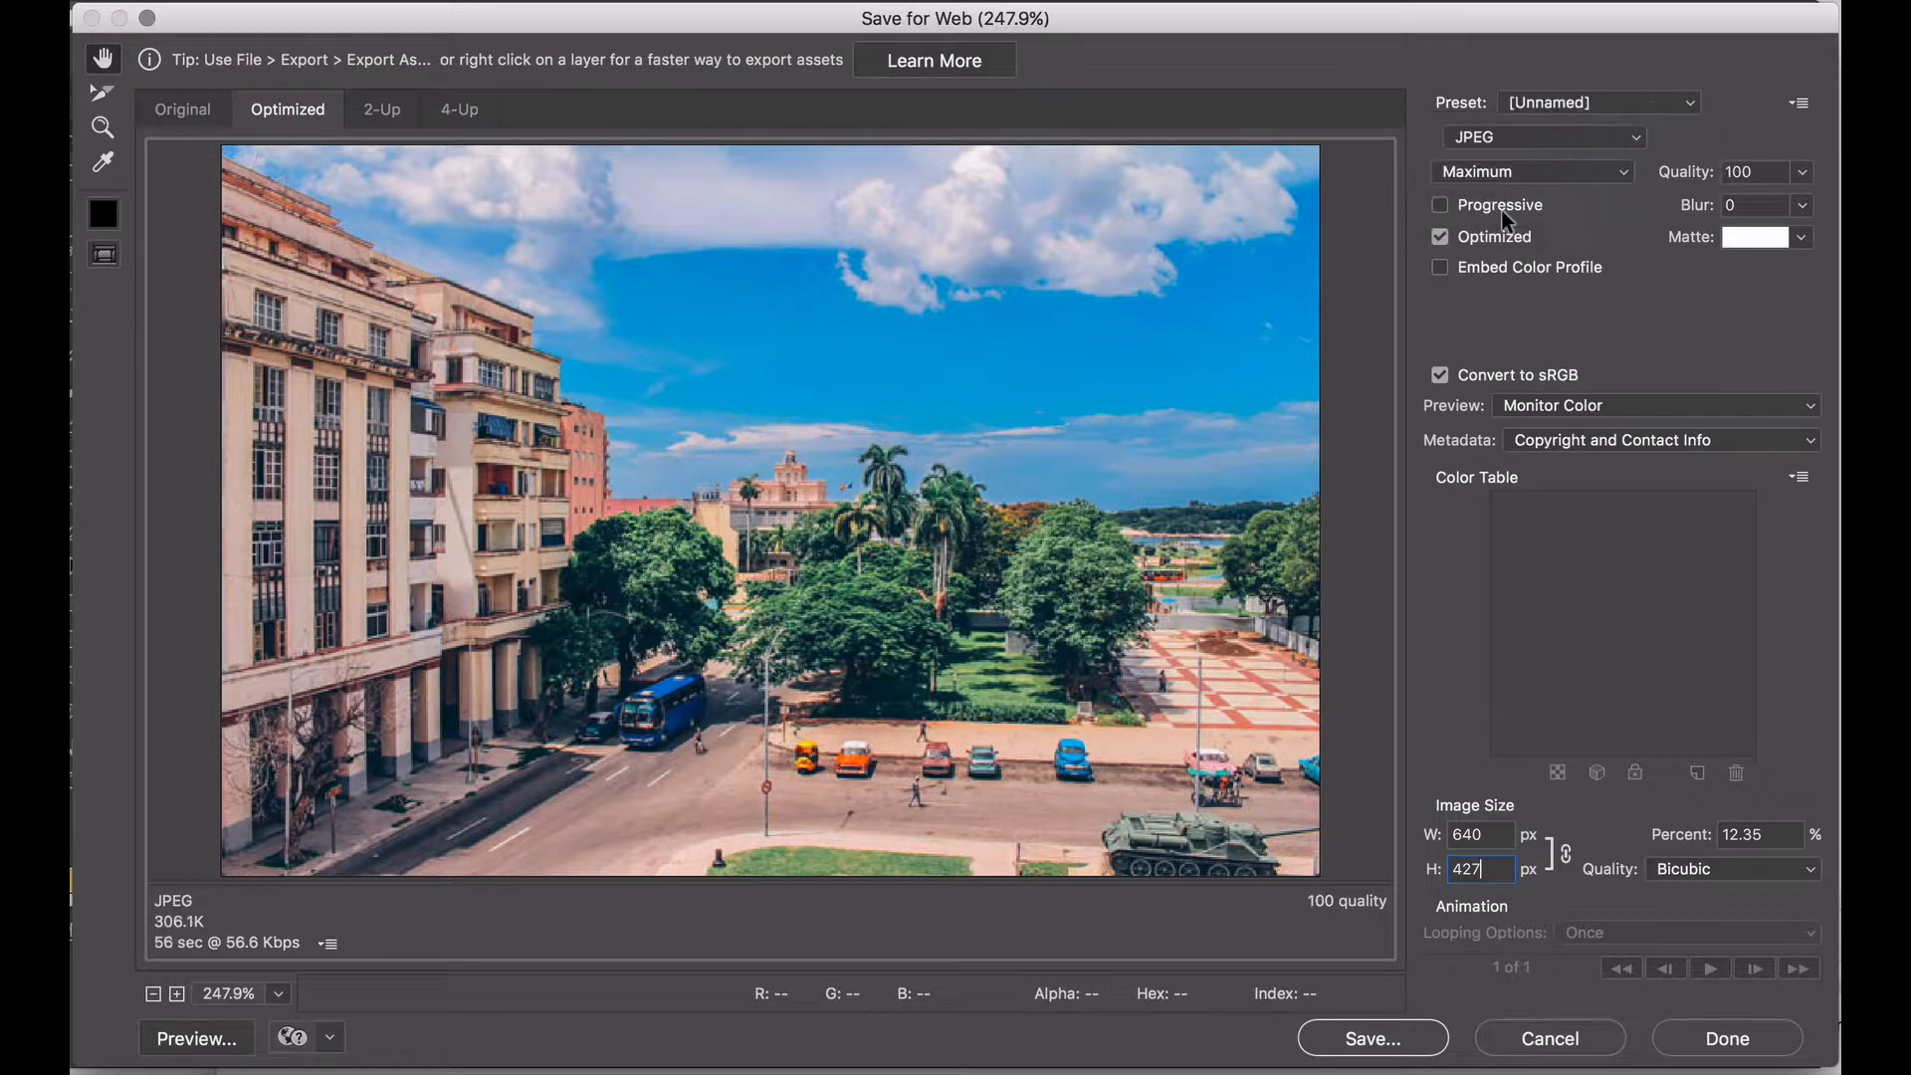
left_click(1803, 174)
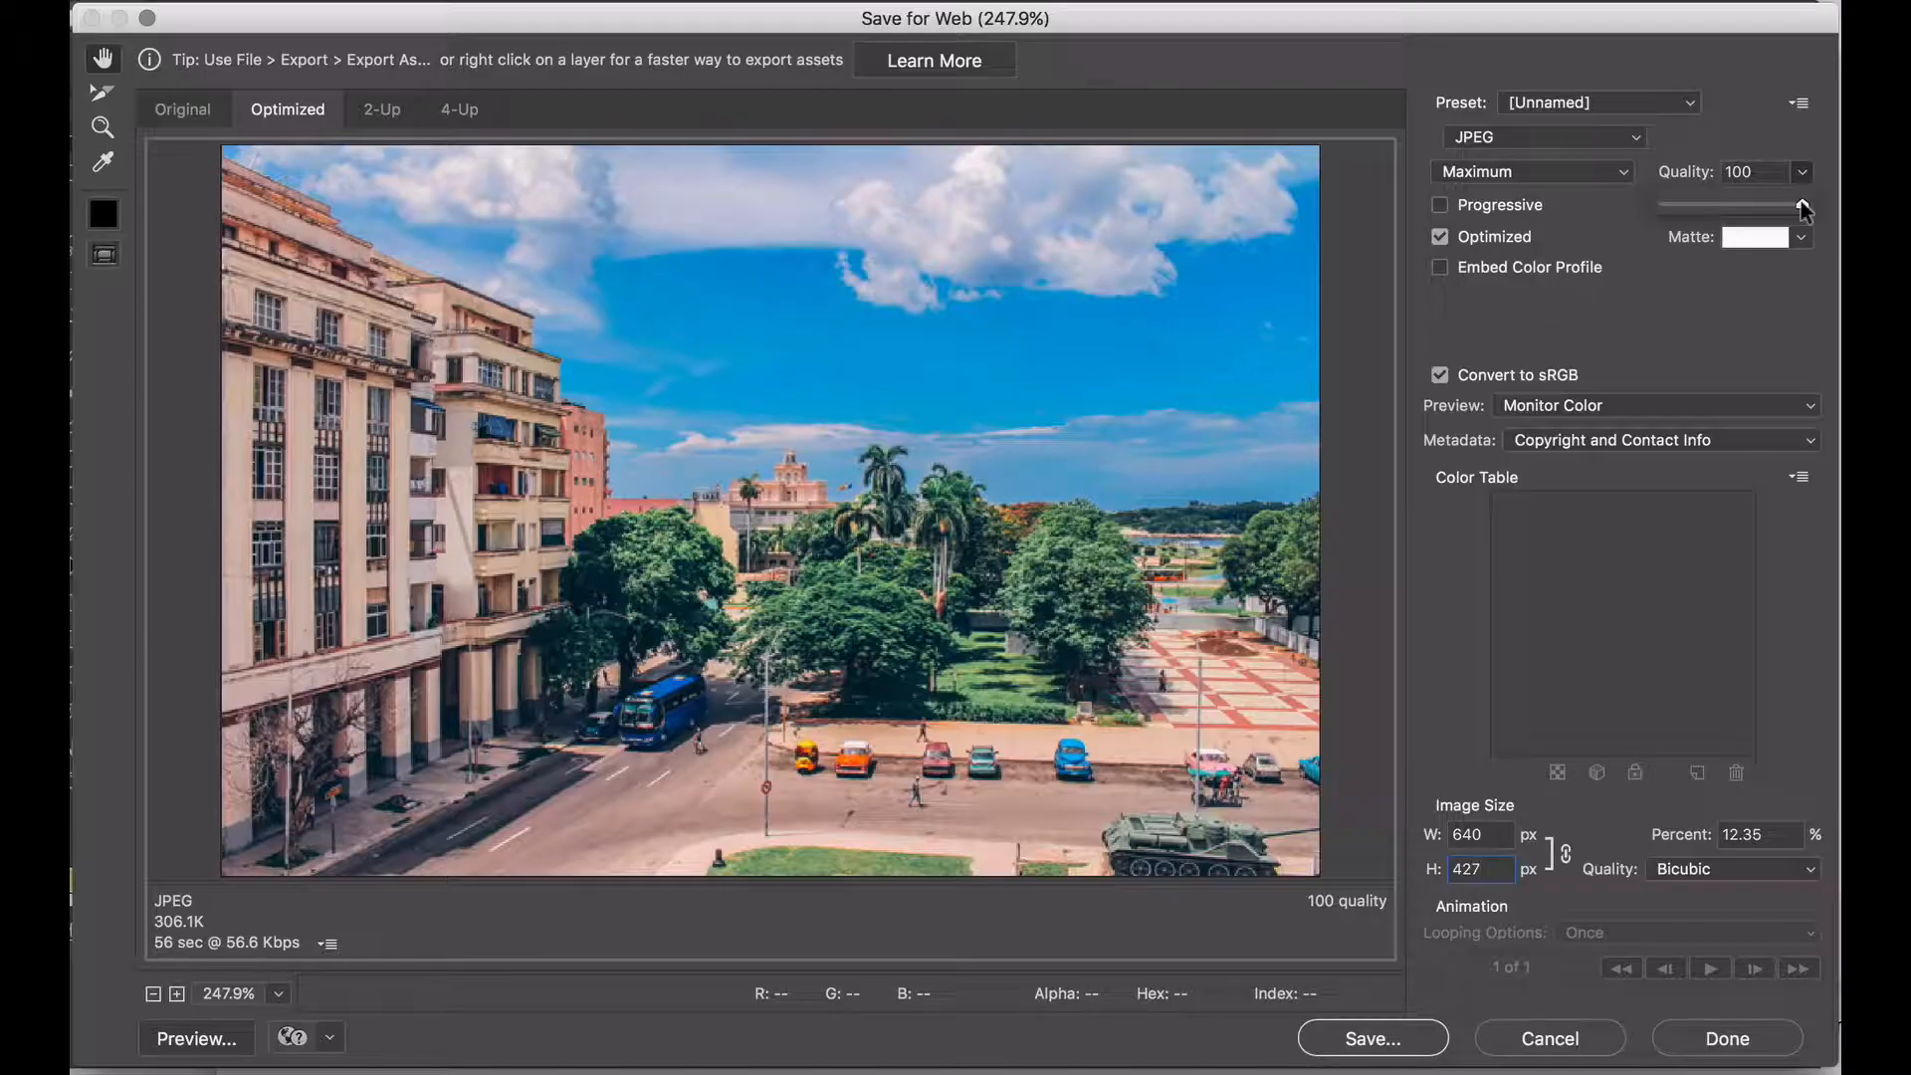
left_click_drag(1803, 209, 1719, 212)
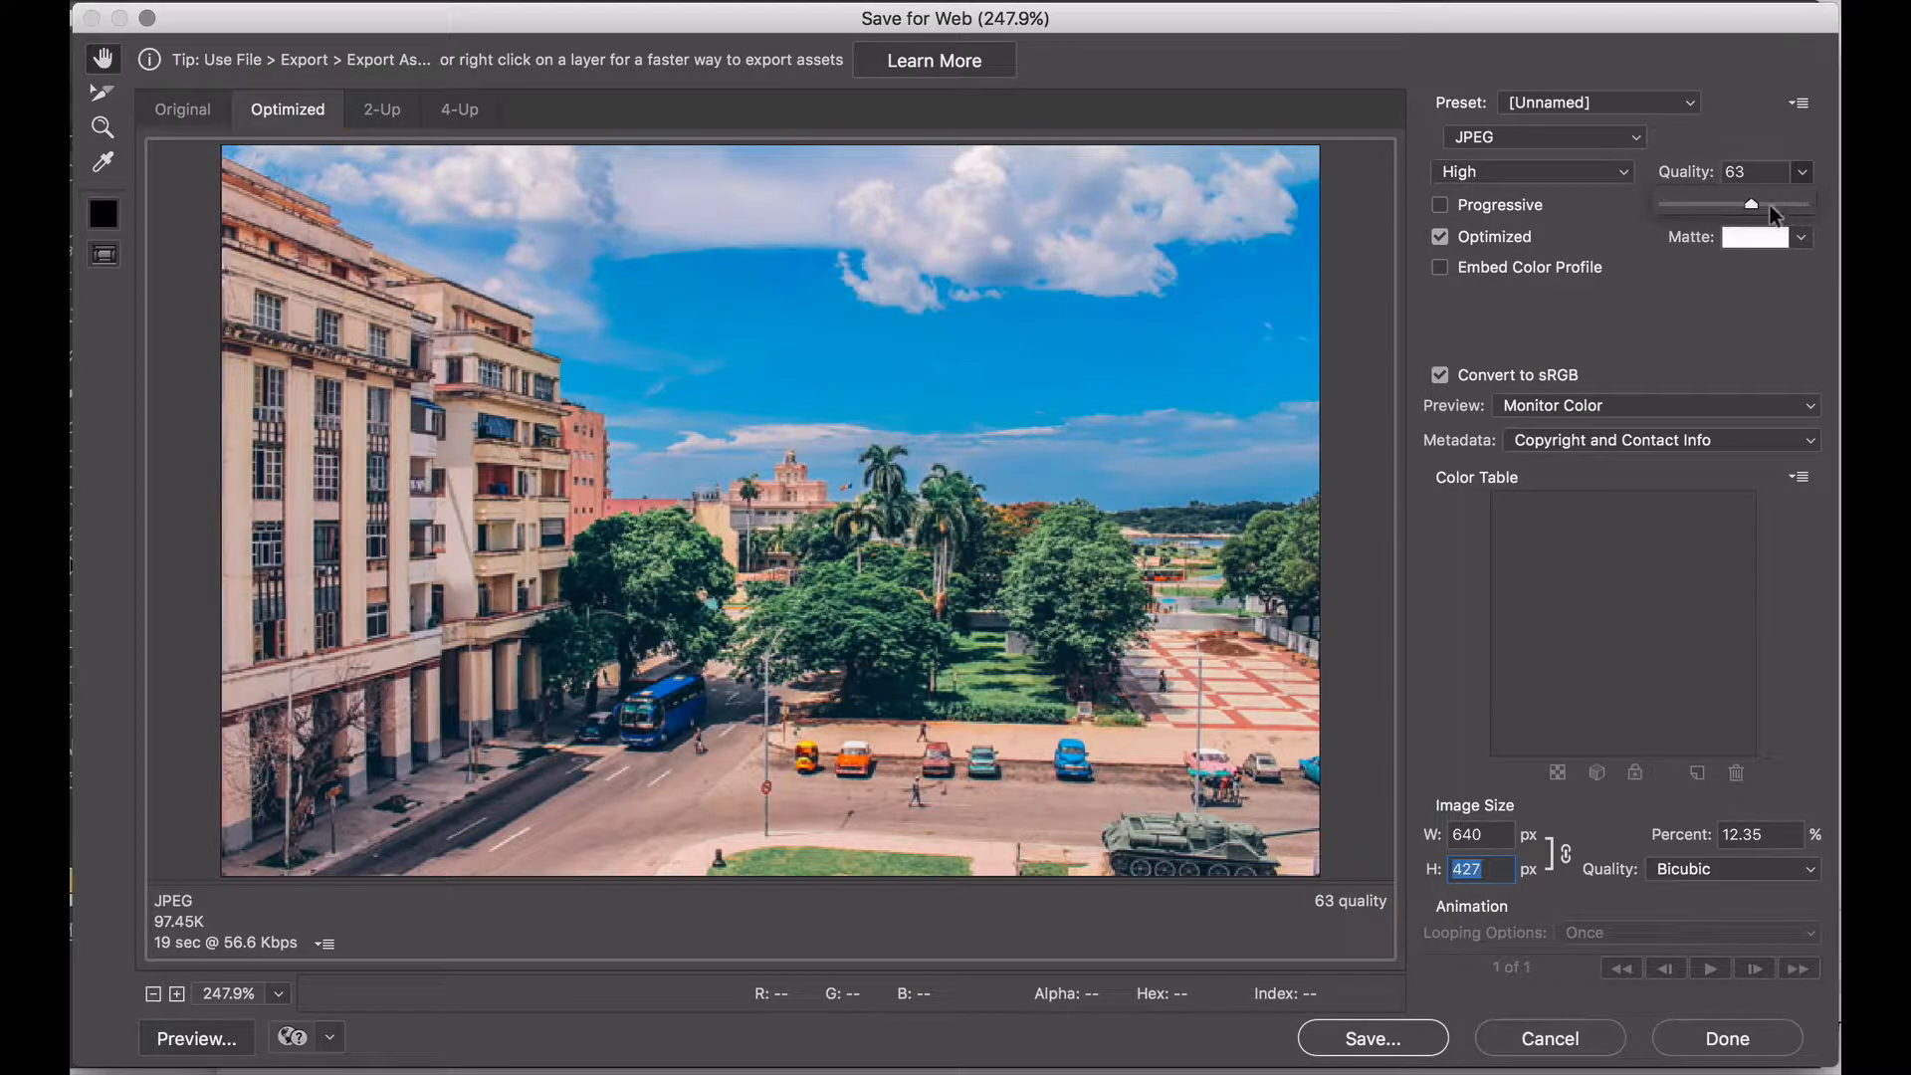
left_click_drag(1754, 205, 1802, 205)
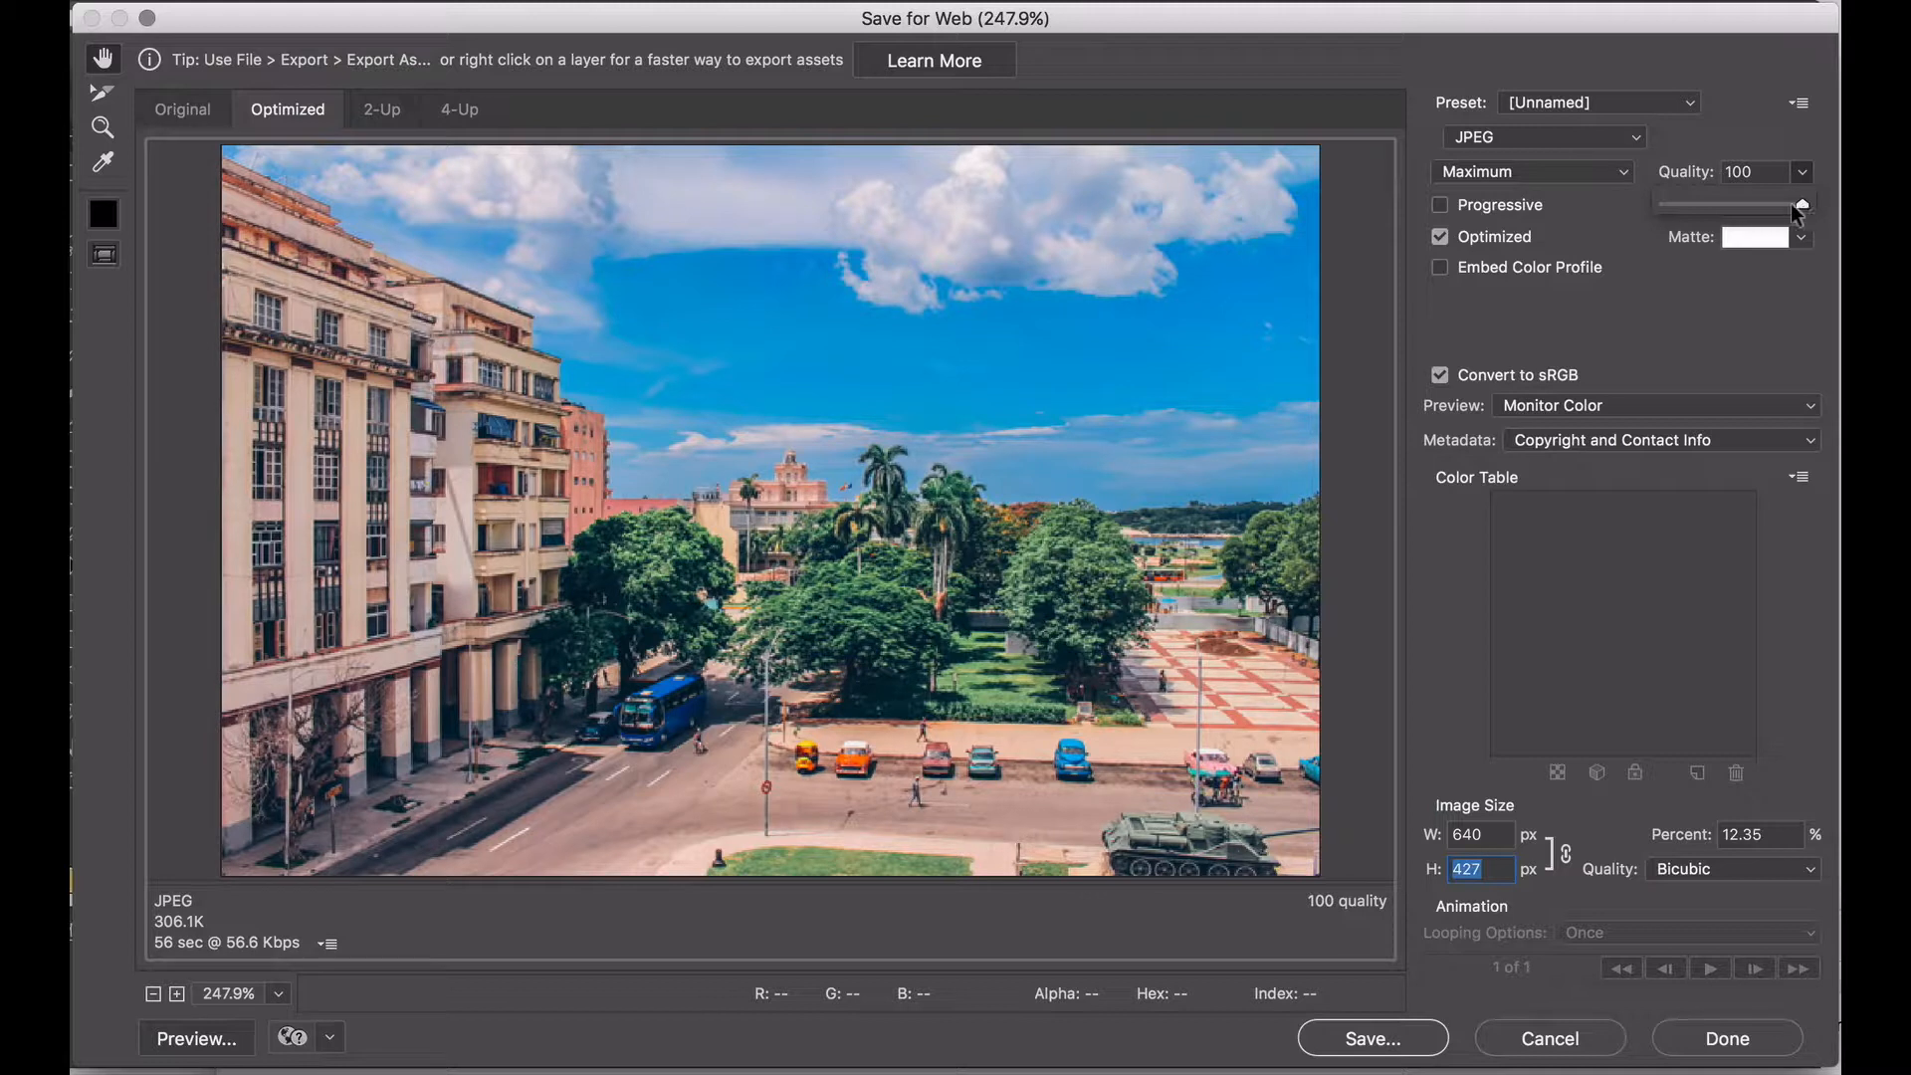
Set the JPEG compression quality to Medium.
left_click(1606, 171)
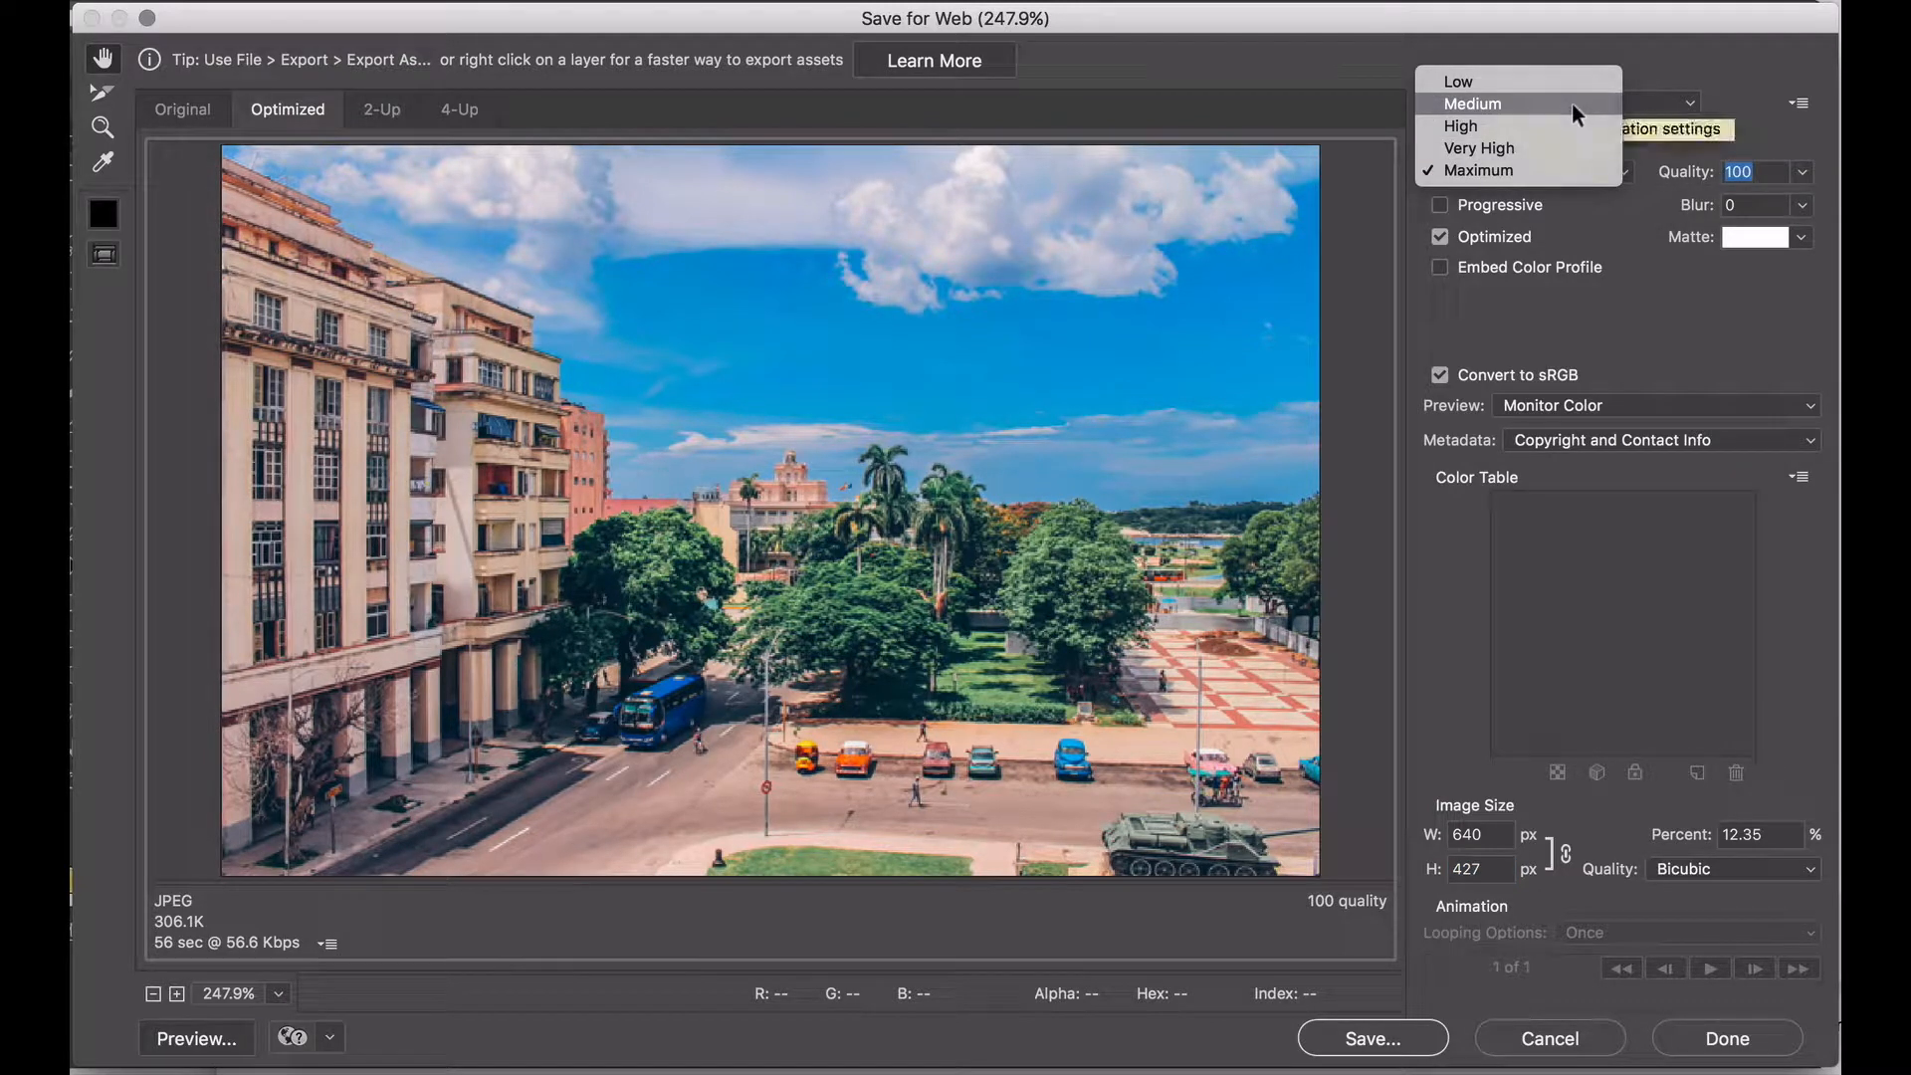
left_click(1574, 106)
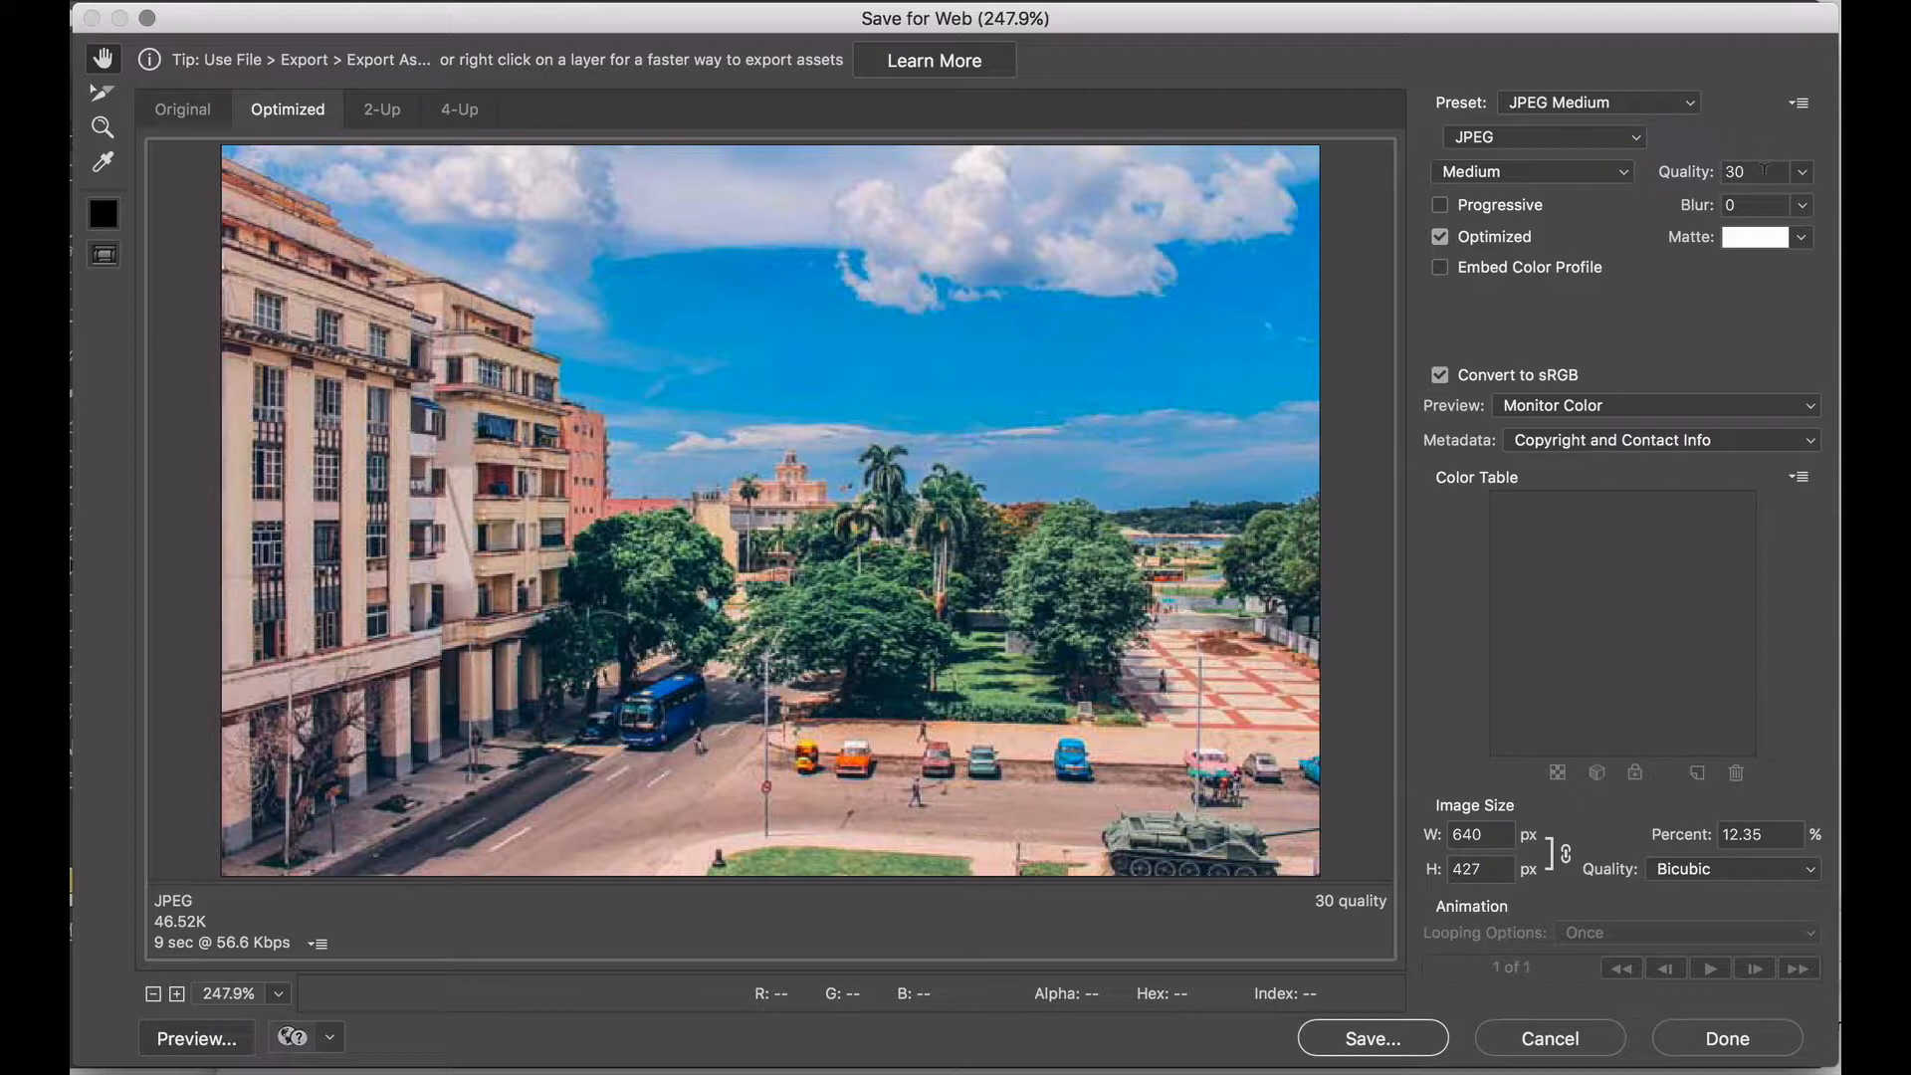
Compare the original and the Medium JPEG side by side in the 2-Up view, from the buildings across to the square.
left_click(388, 116)
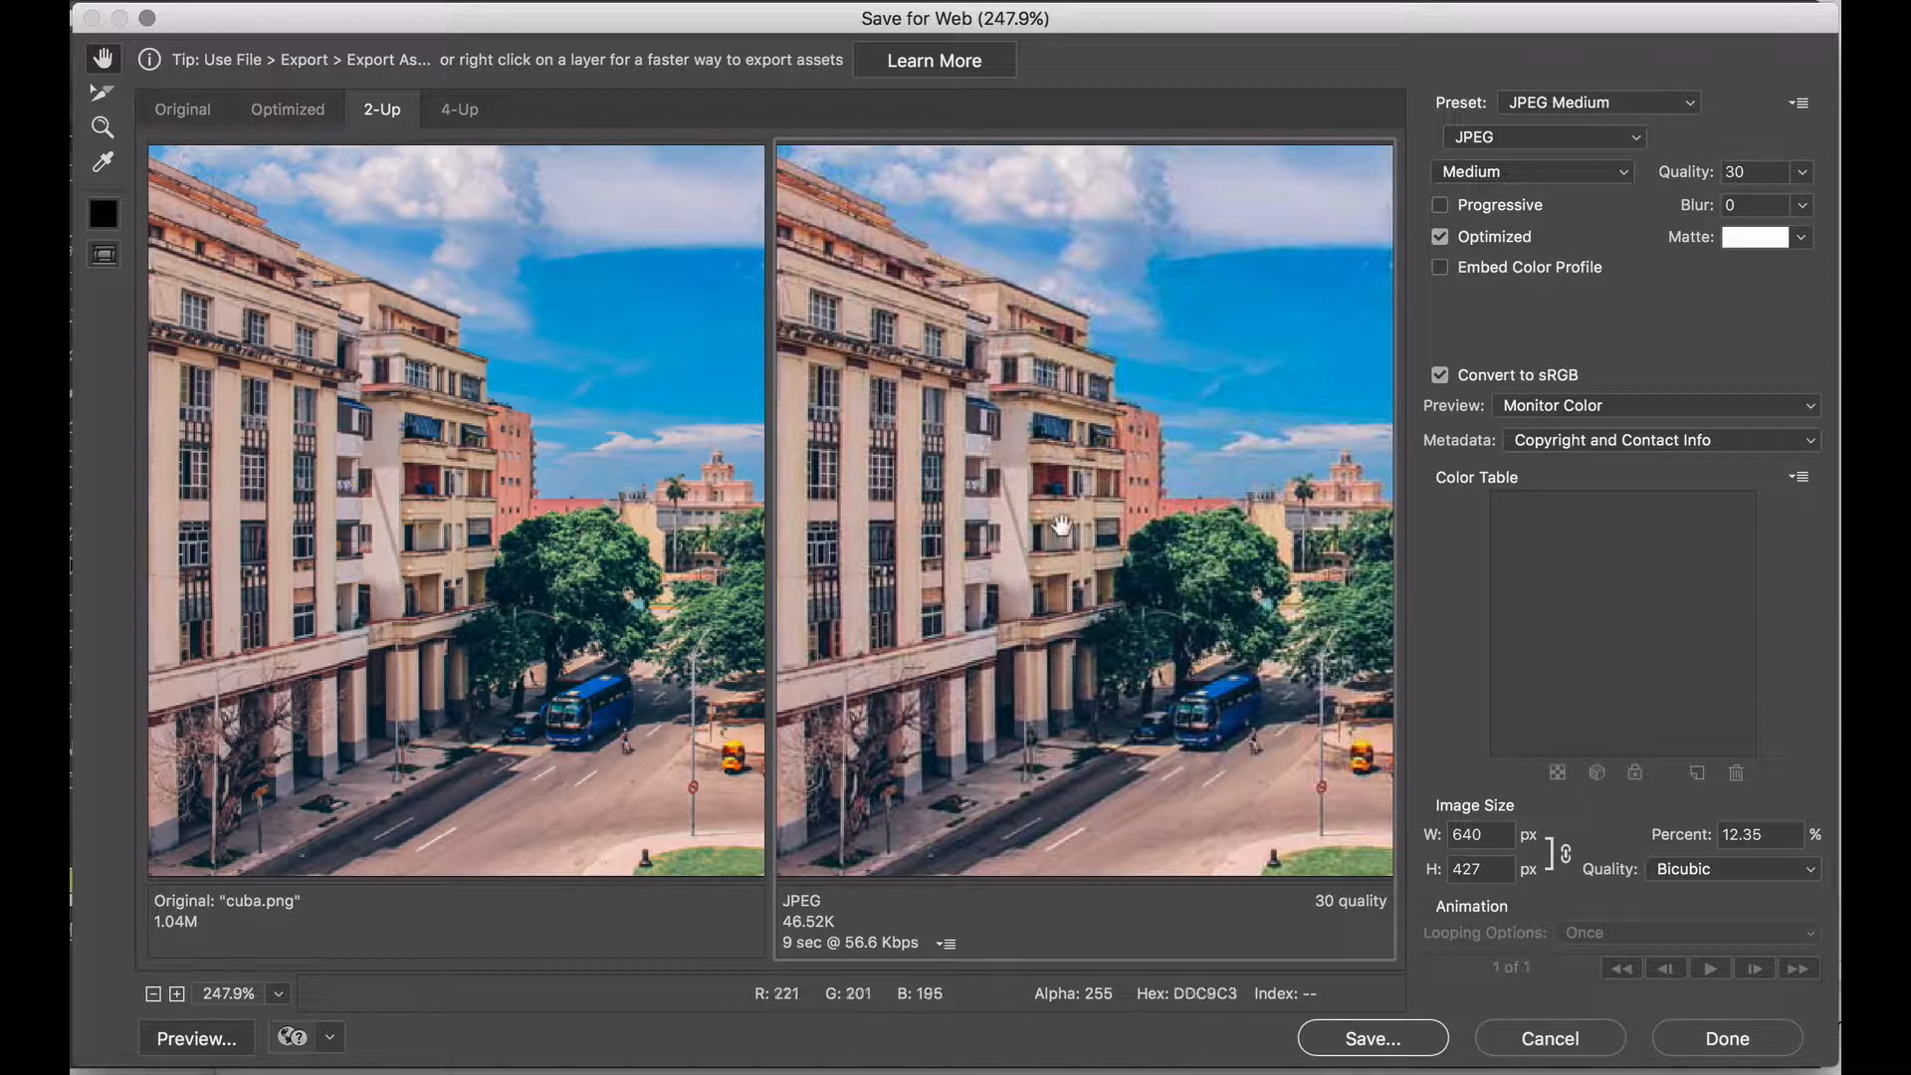
left_click_drag(1104, 529, 988, 526)
mouse_move(1233, 512)
left_mouse_down()
mouse_move(1109, 511)
mouse_move(1226, 517)
left_mouse_up()
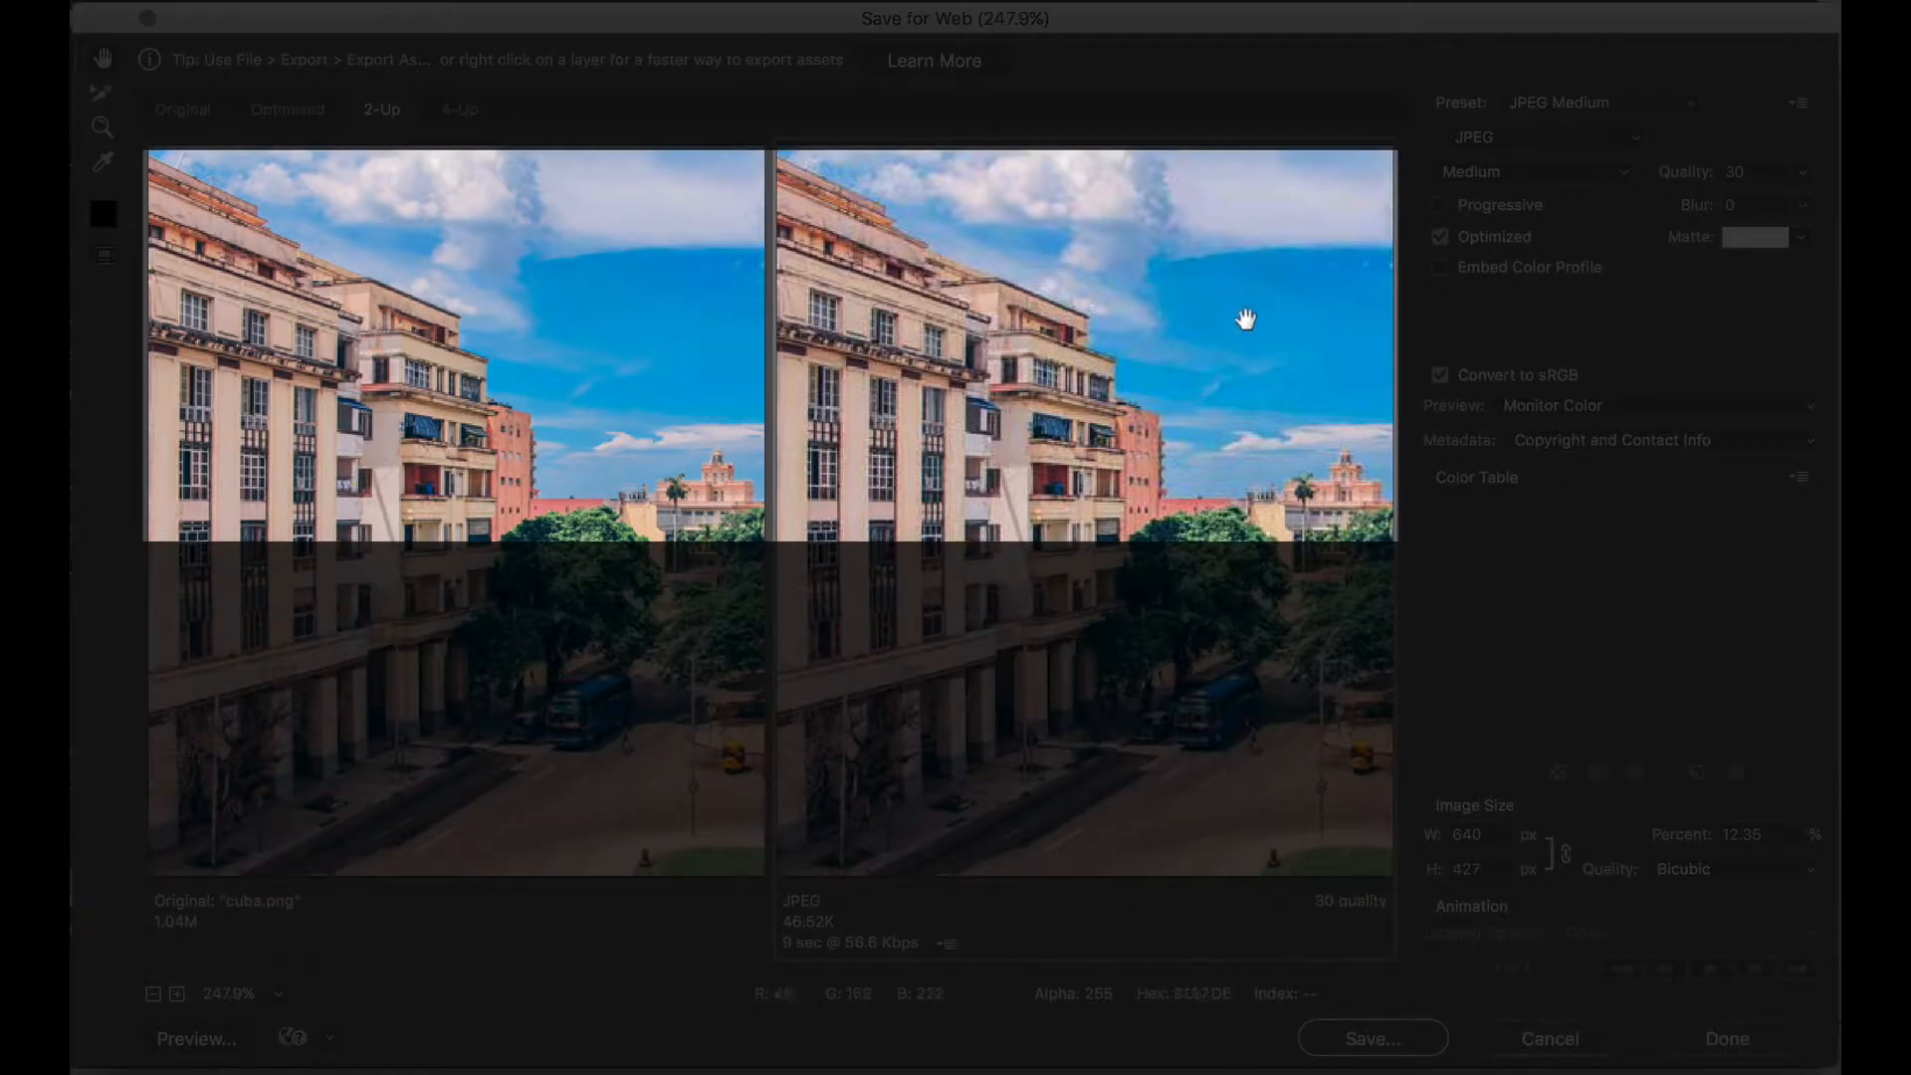
left_click_drag(1211, 478, 963, 474)
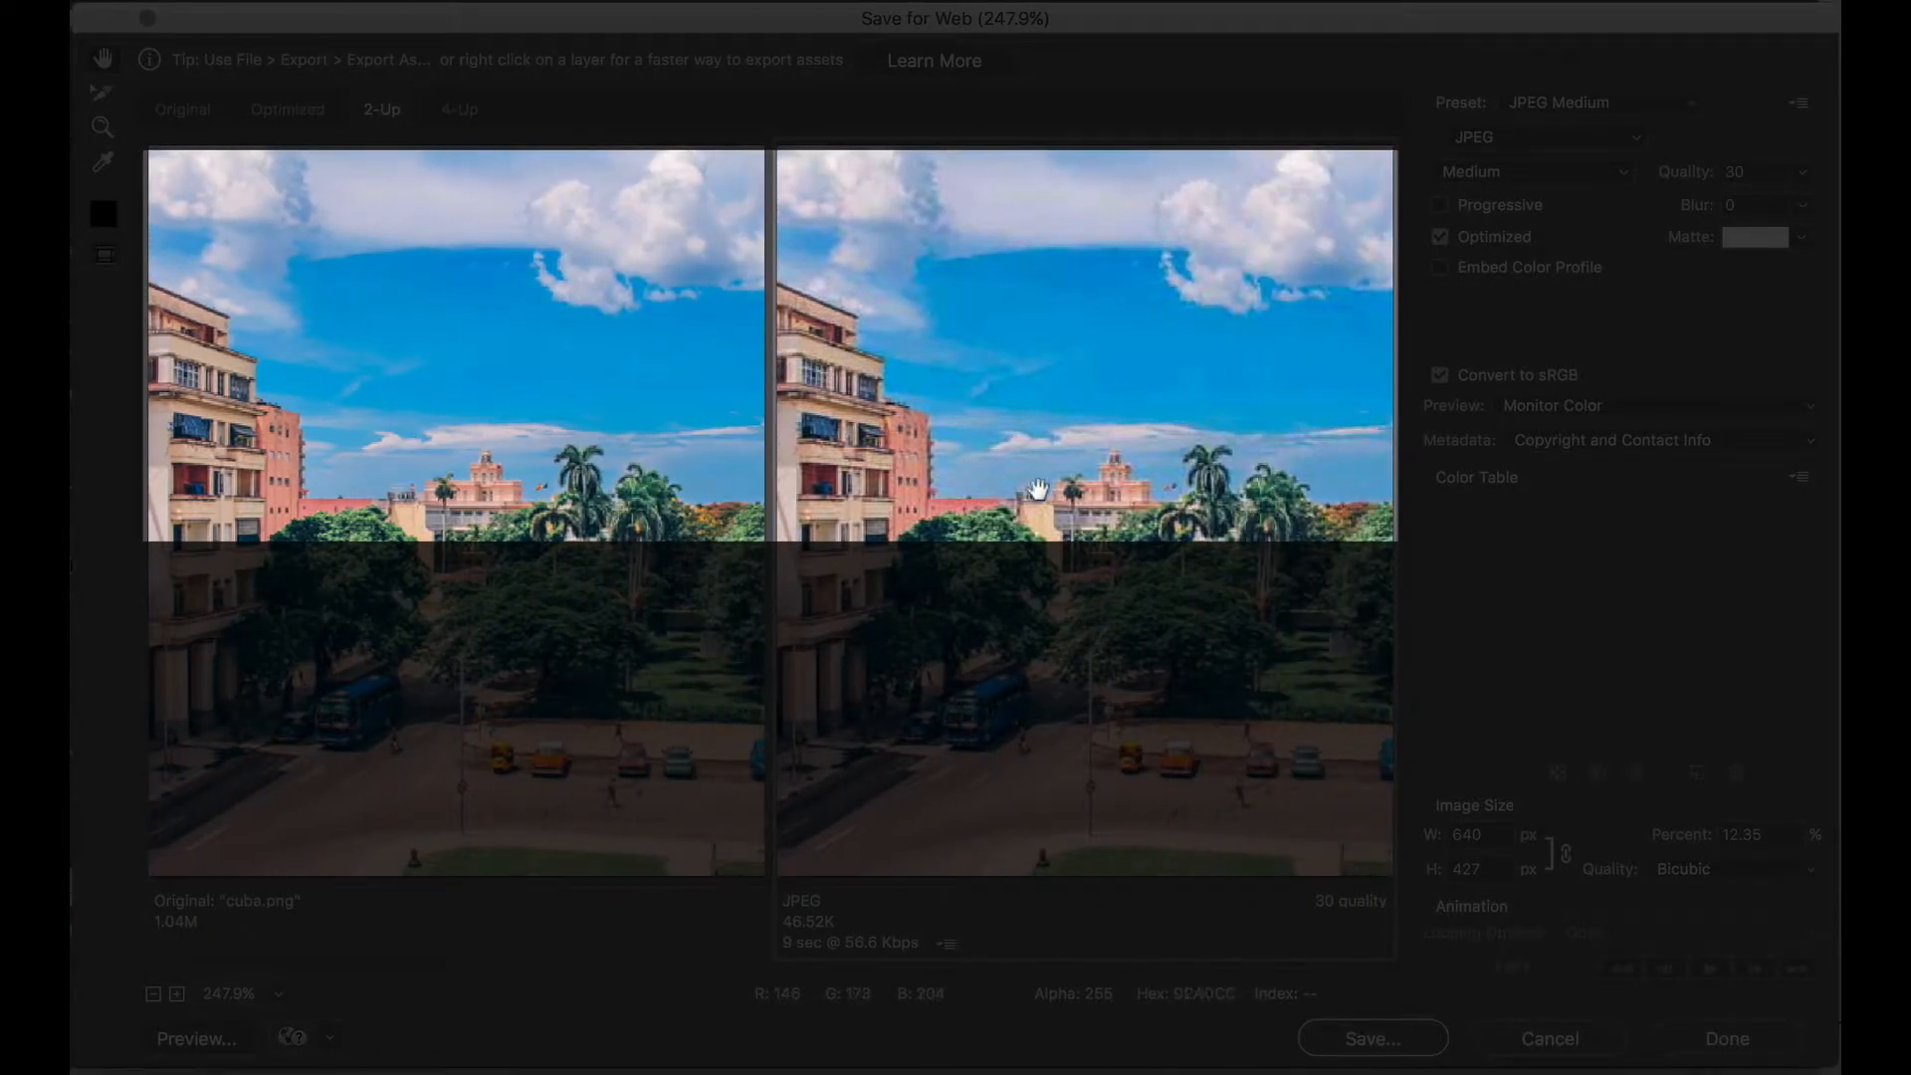
left_click_drag(1190, 581, 970, 574)
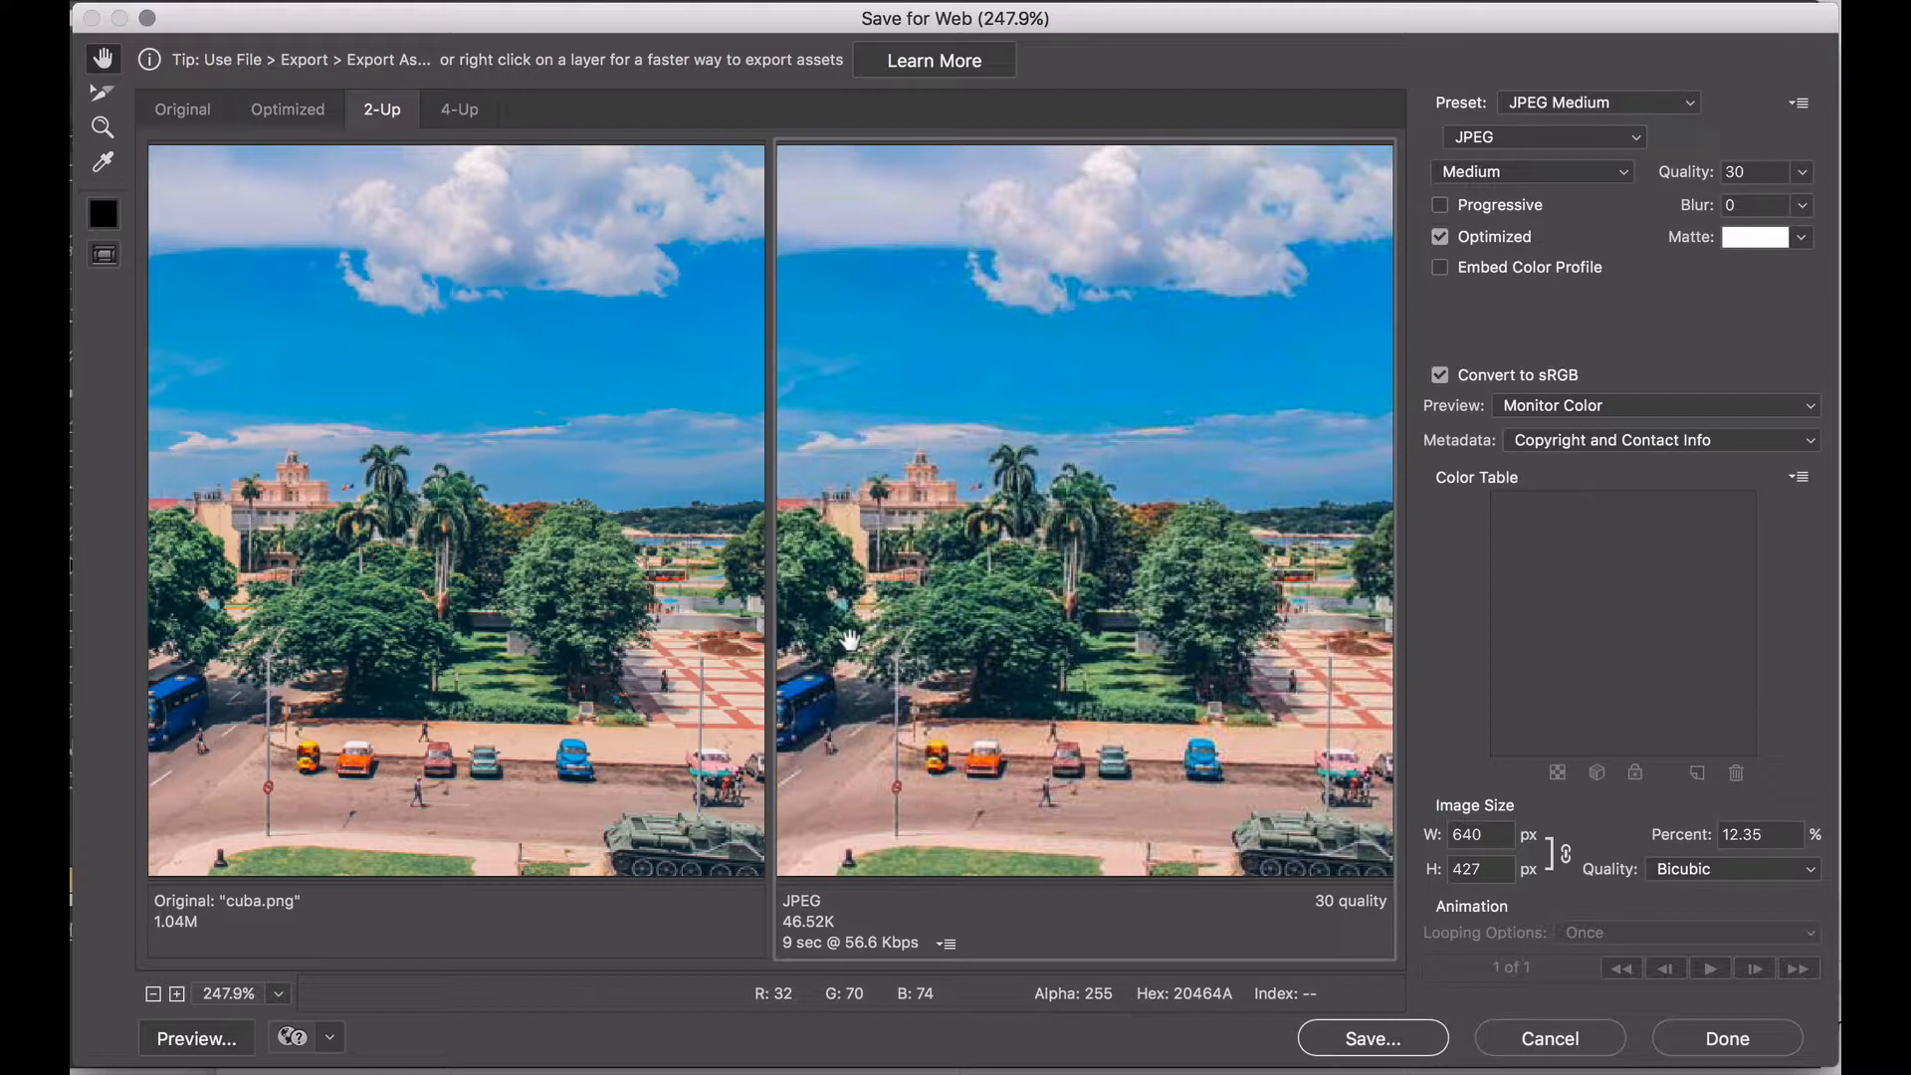
Compare the sky and treetops of the original with the three JPEG quality variants in the 4-Up view.
left_click(466, 114)
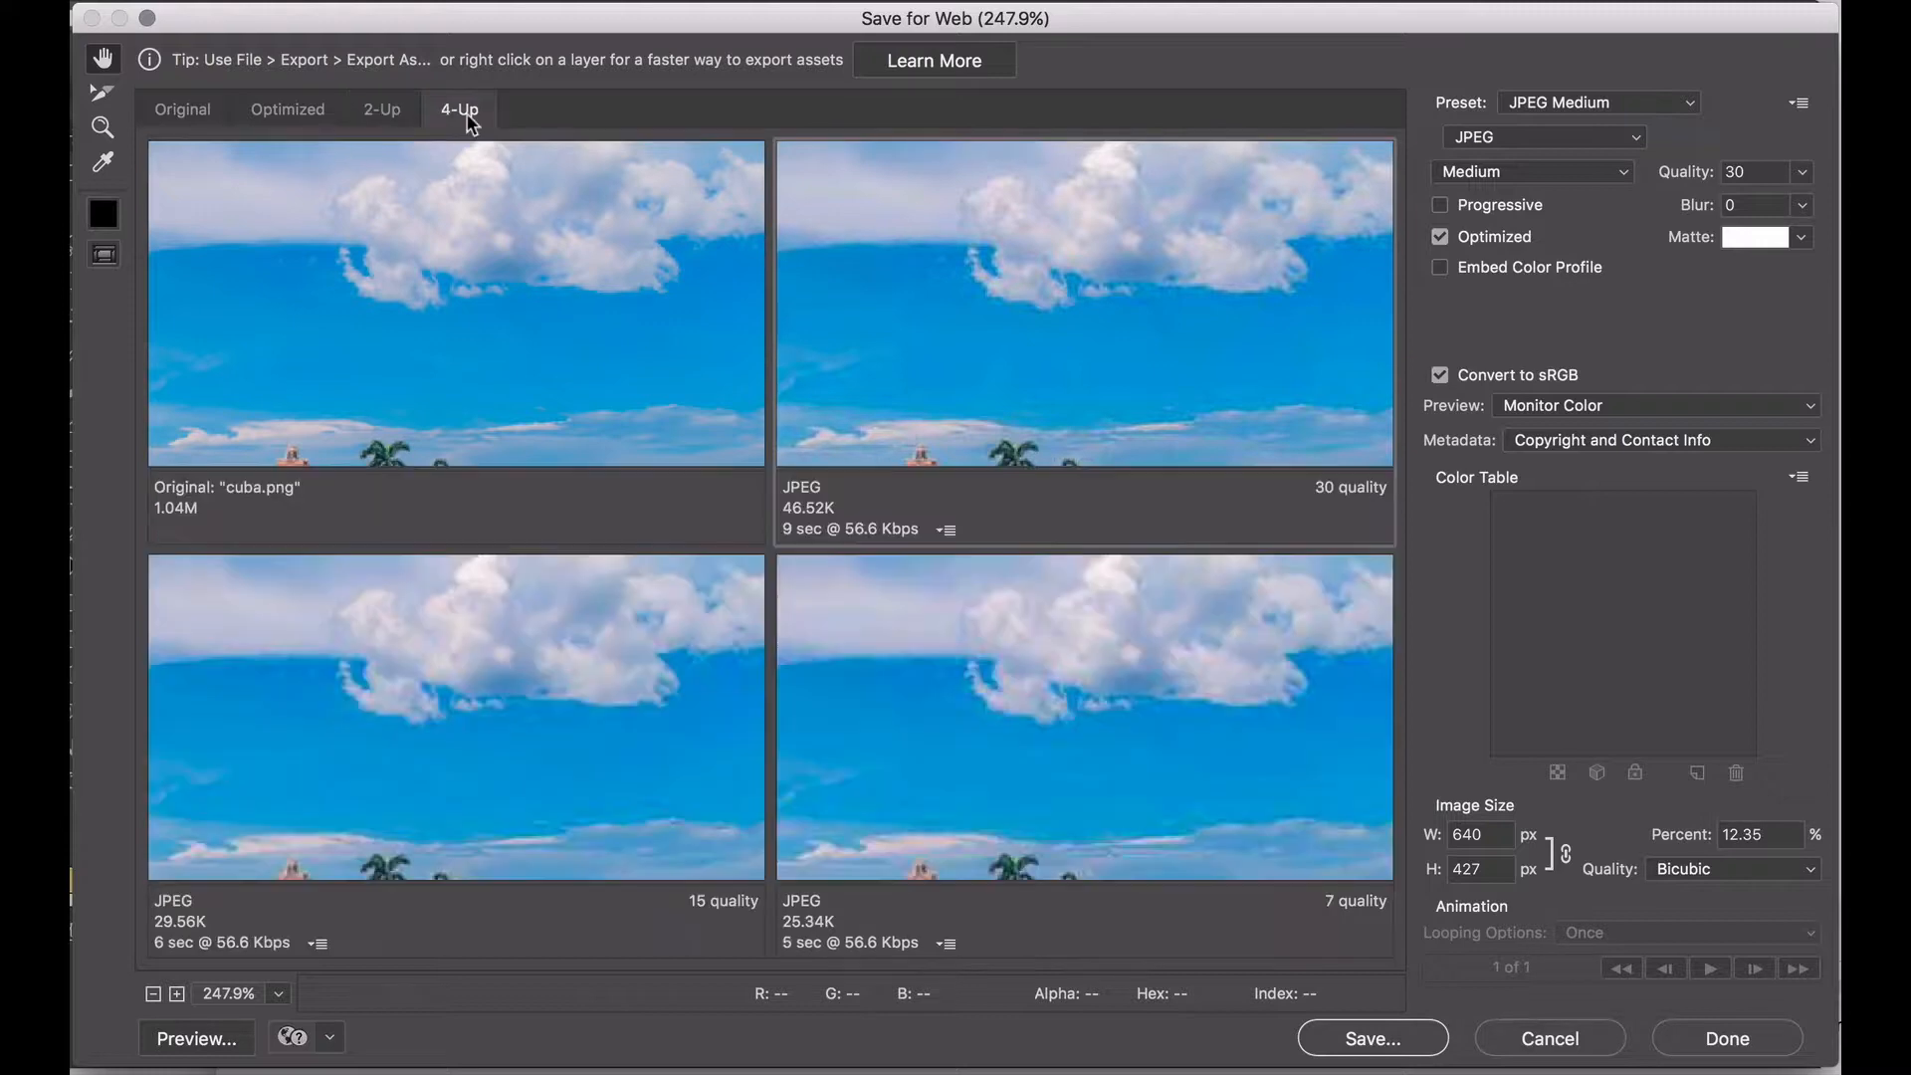
left_click(601, 237)
scroll(601, 237, "down", 5)
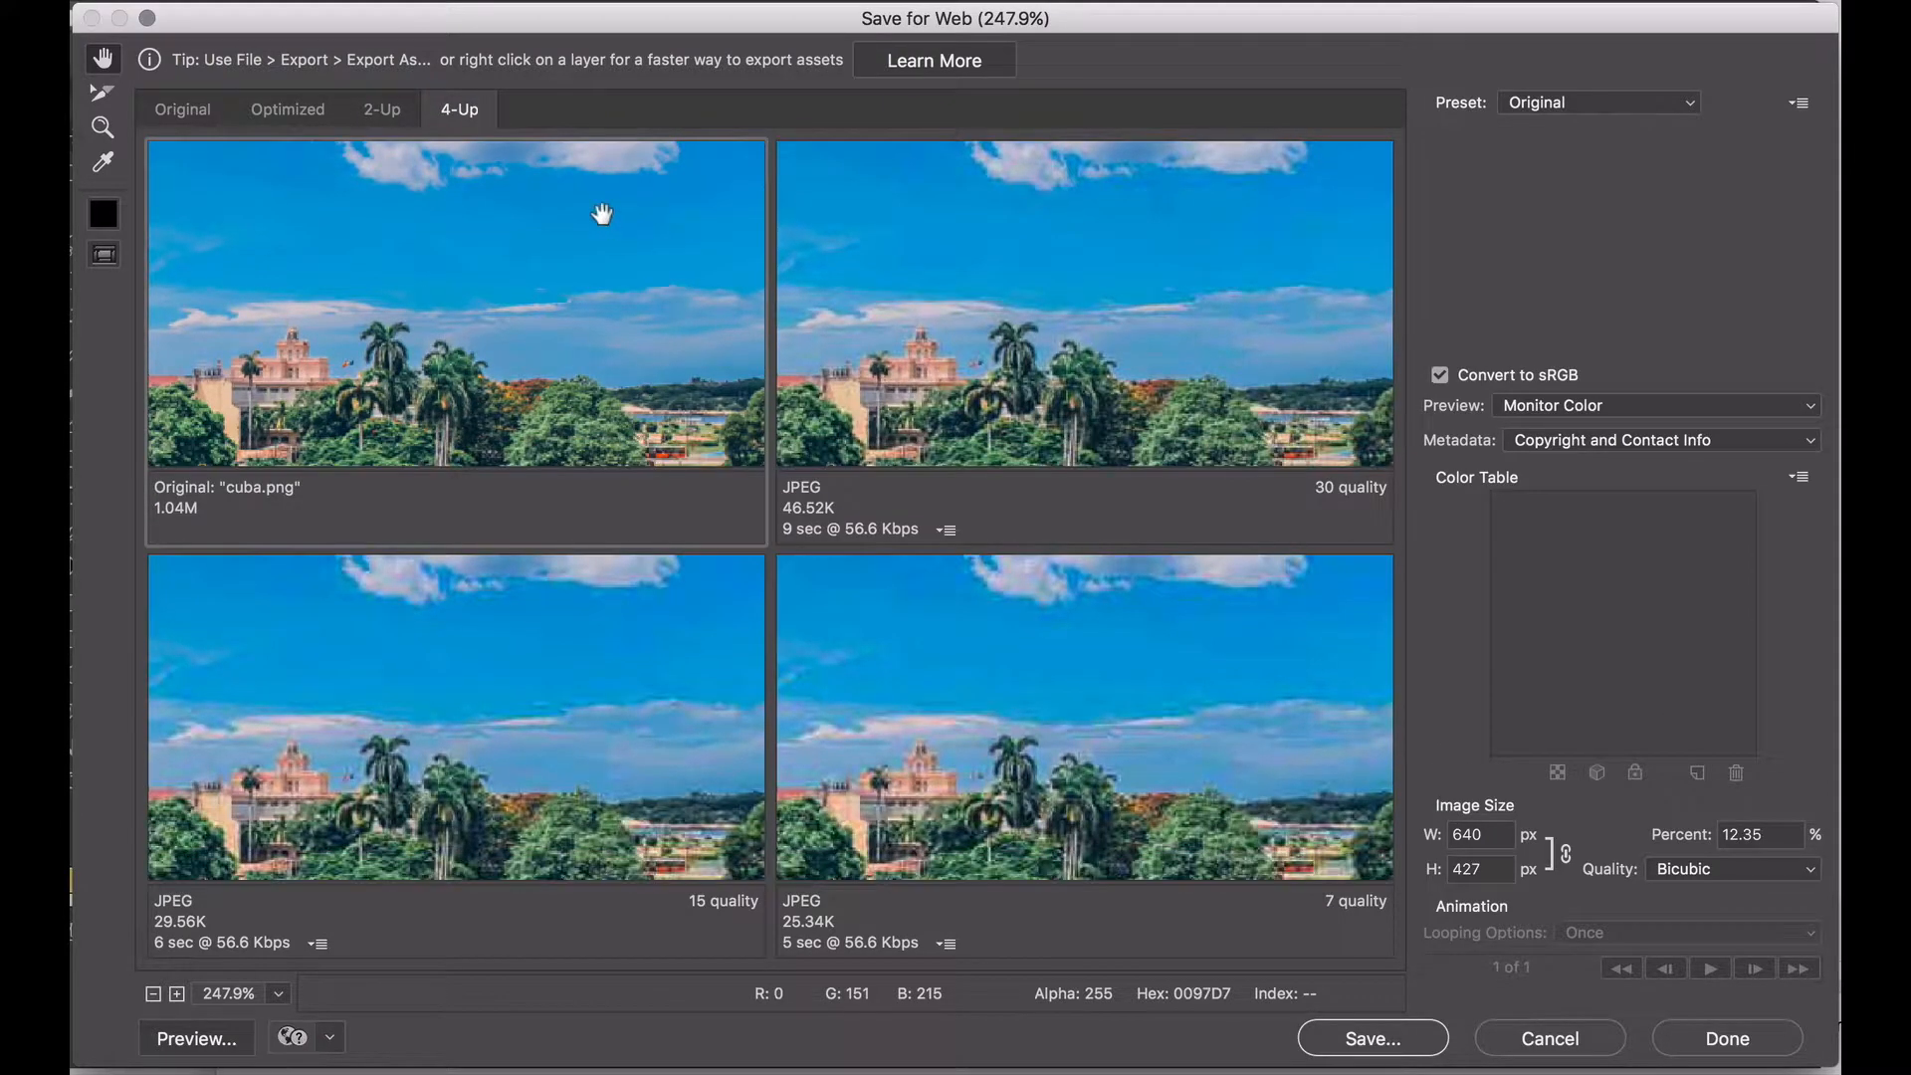
Set the quality of the 15-quality JPEG variant to 20 and the 7-quality variant to 15 in the 4-Up comparison.
scroll(478, 307, "left", 5)
scroll(479, 306, "up", 1)
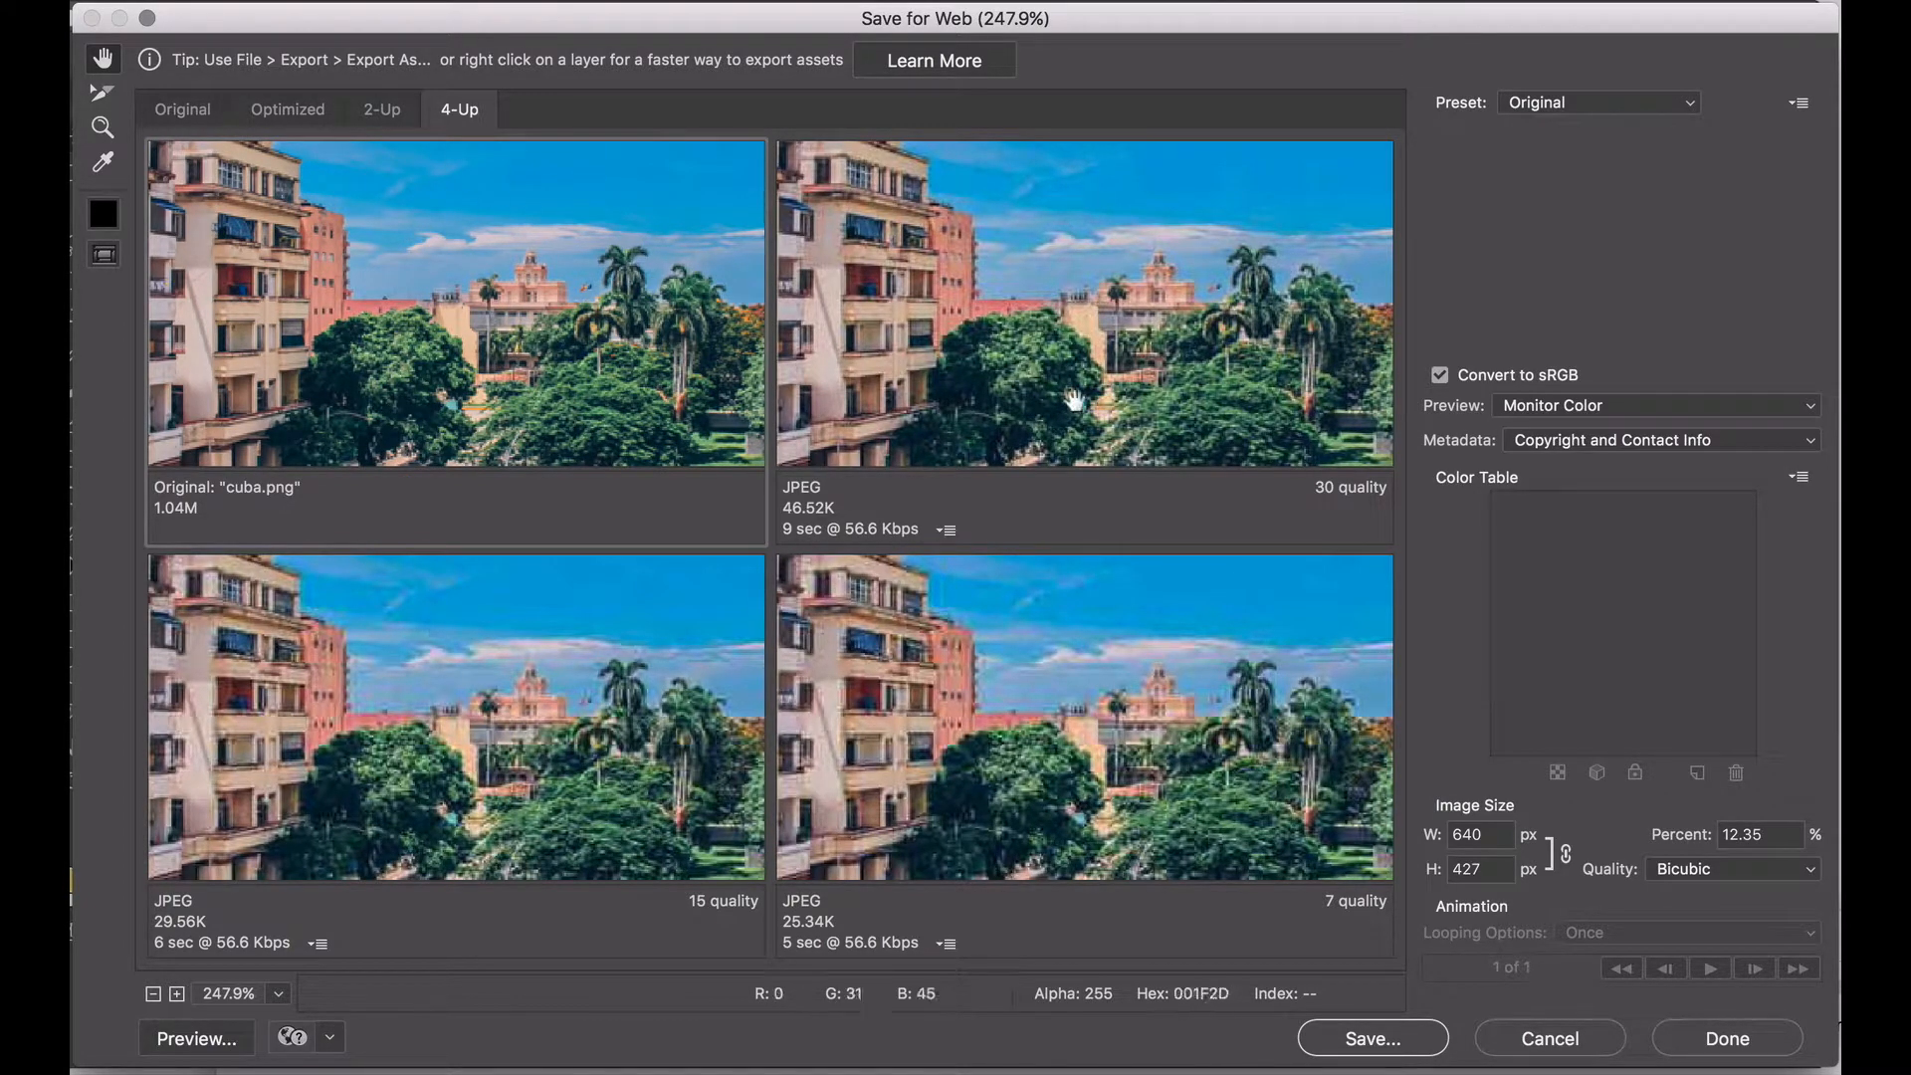
left_click(1013, 235)
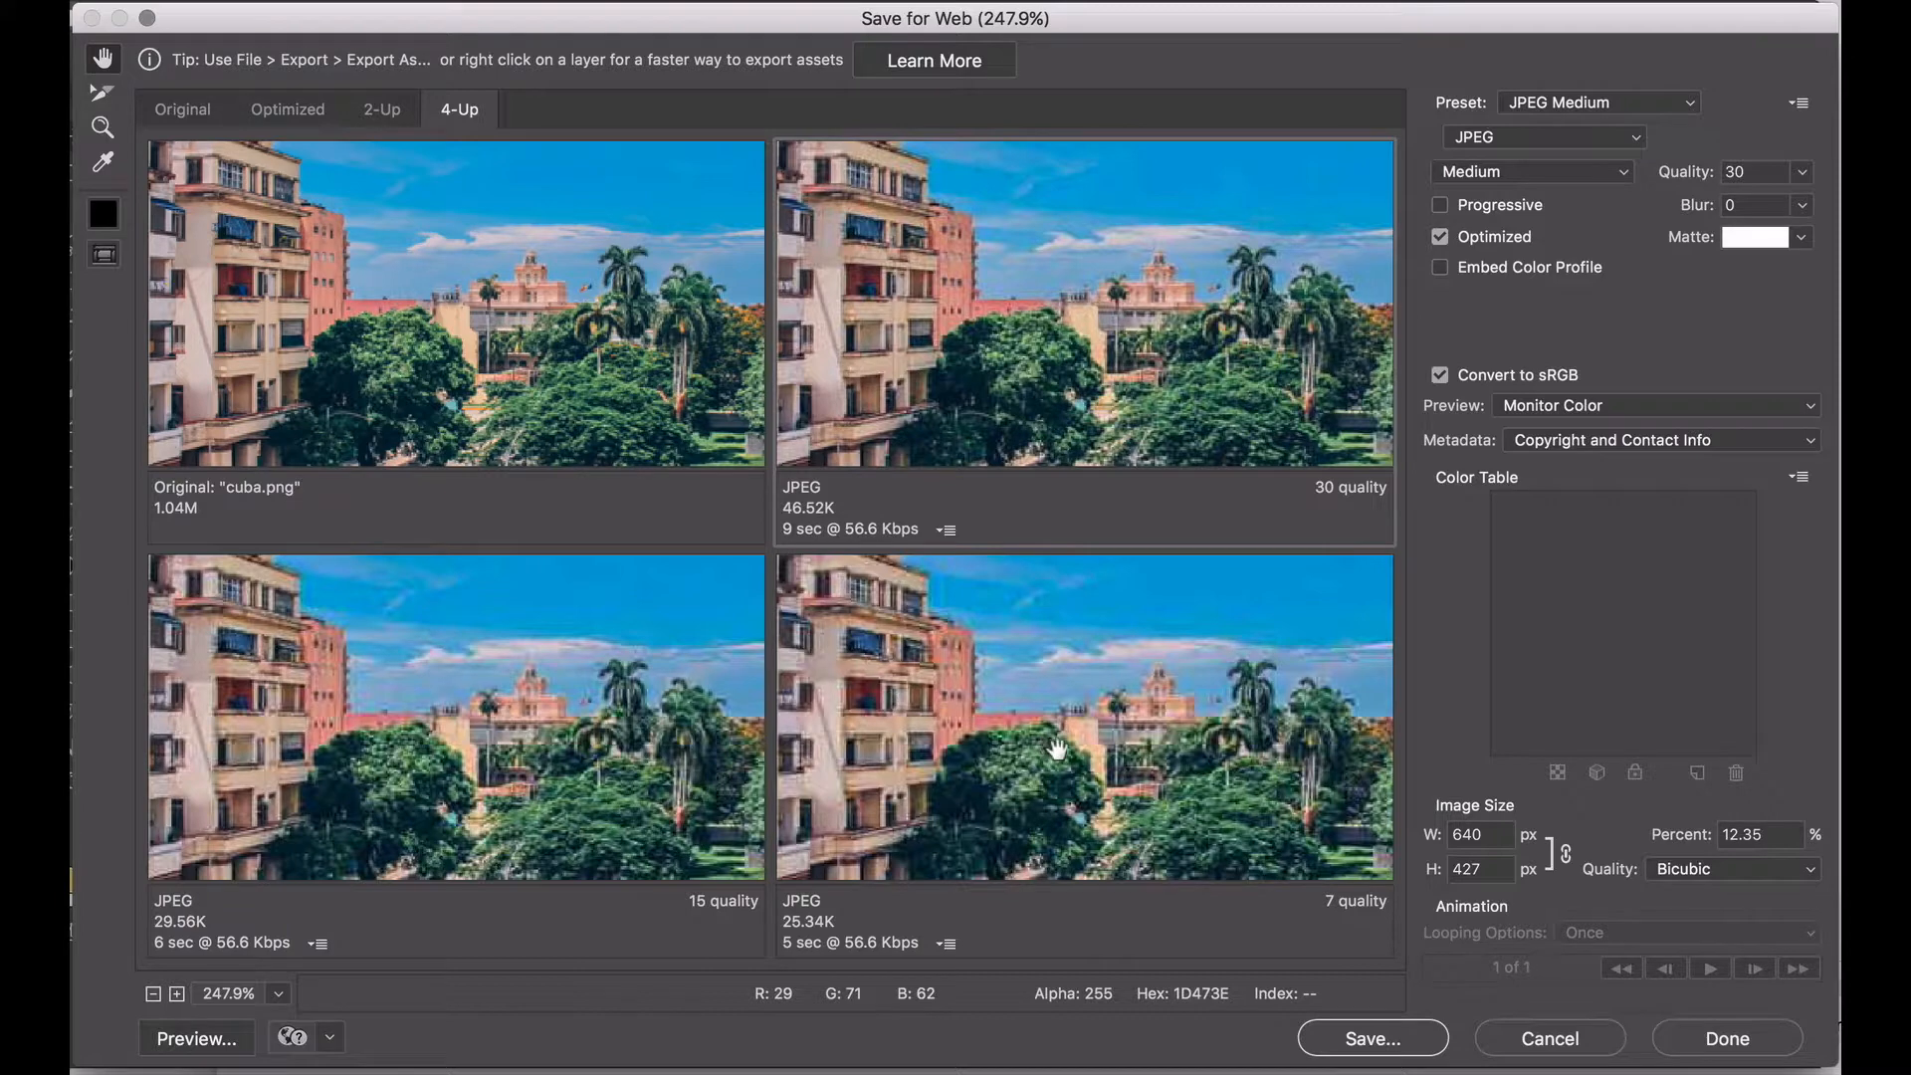
left_click(659, 709)
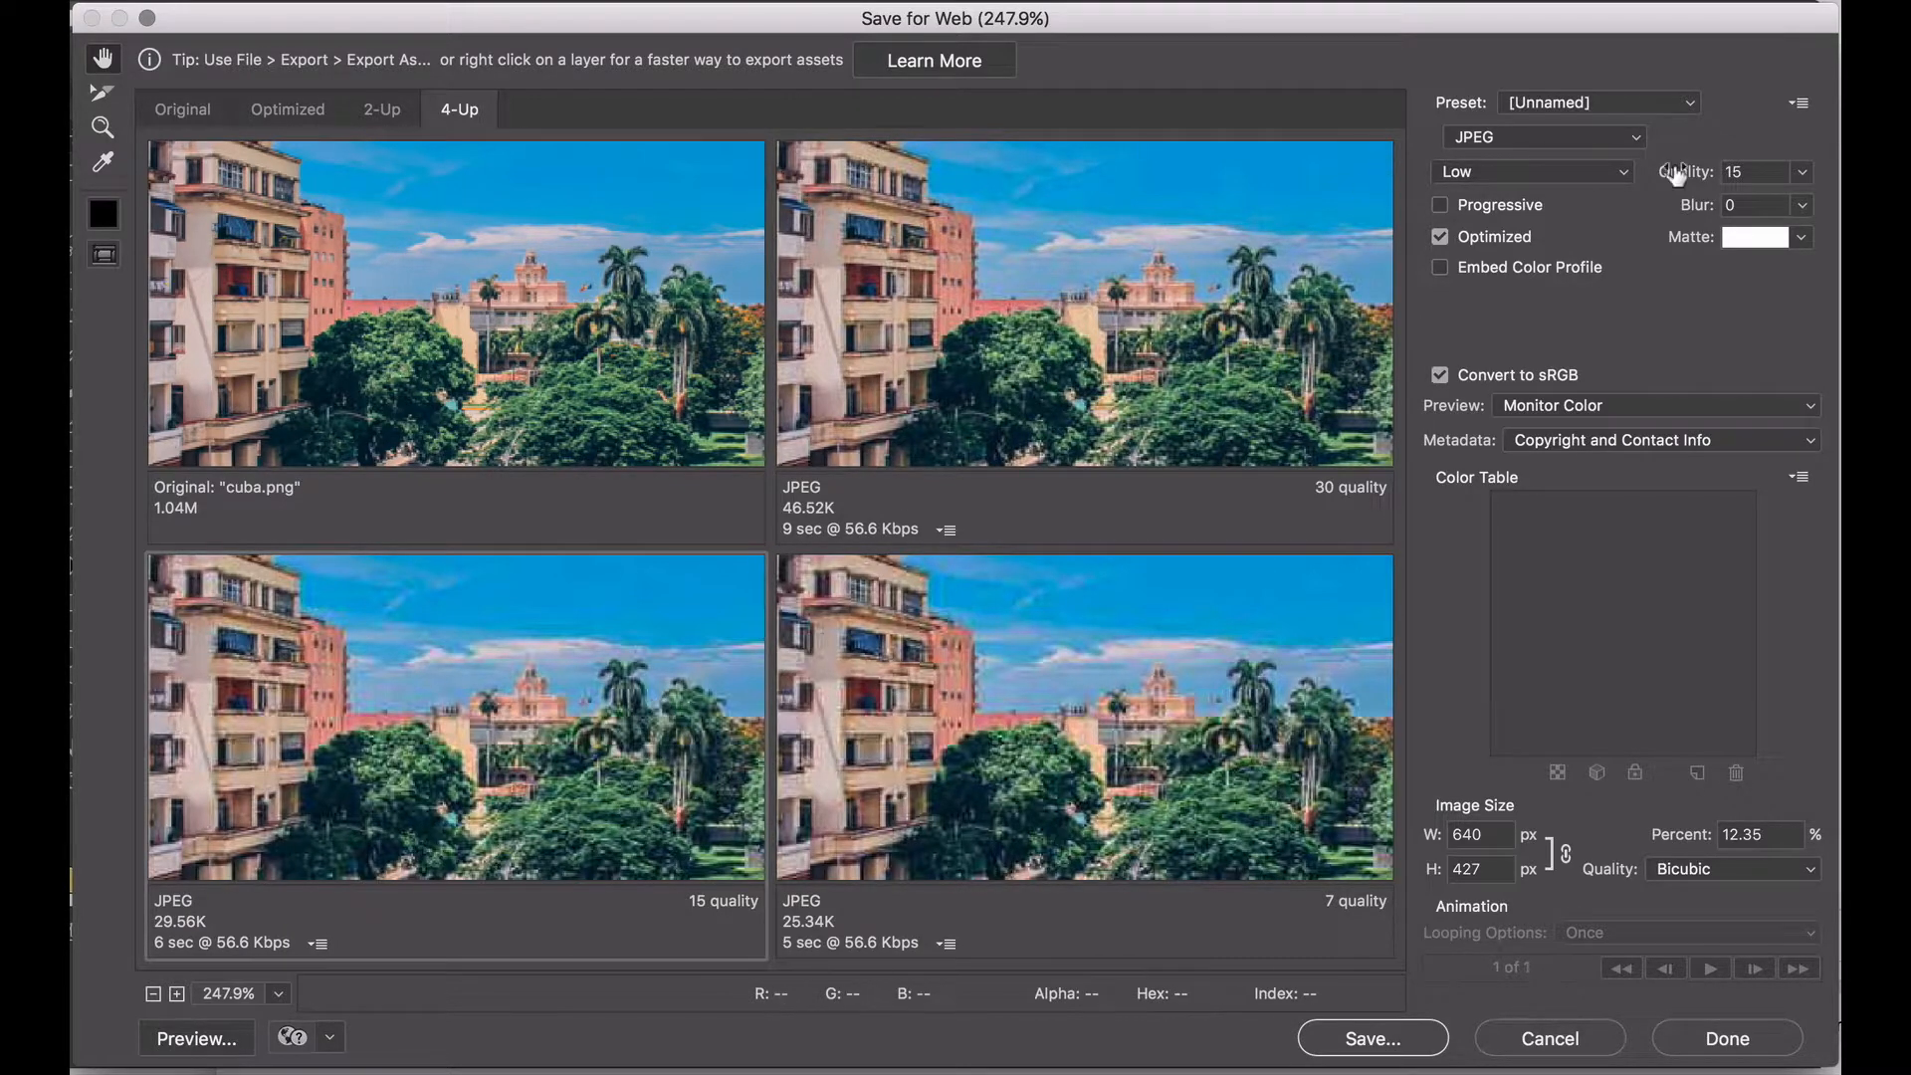
double_click(1734, 170)
type("20")
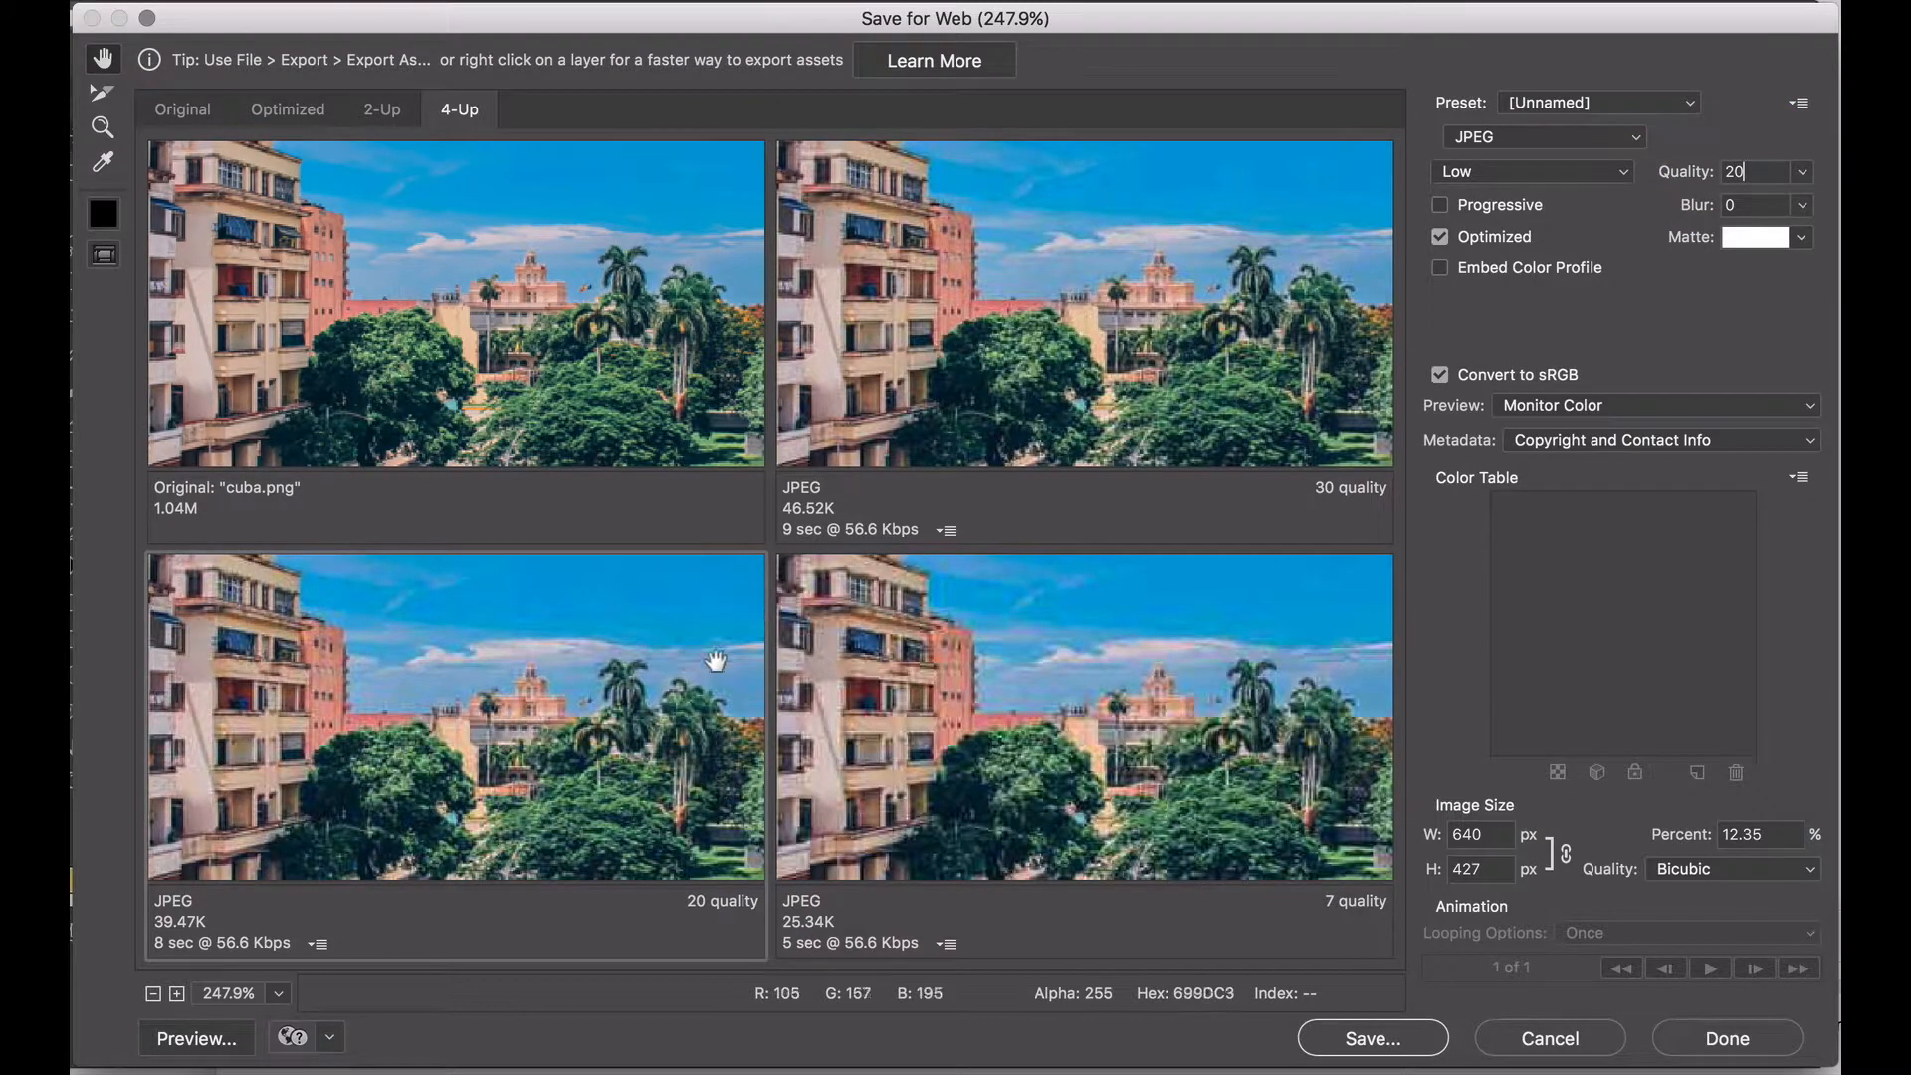
left_click(922, 685)
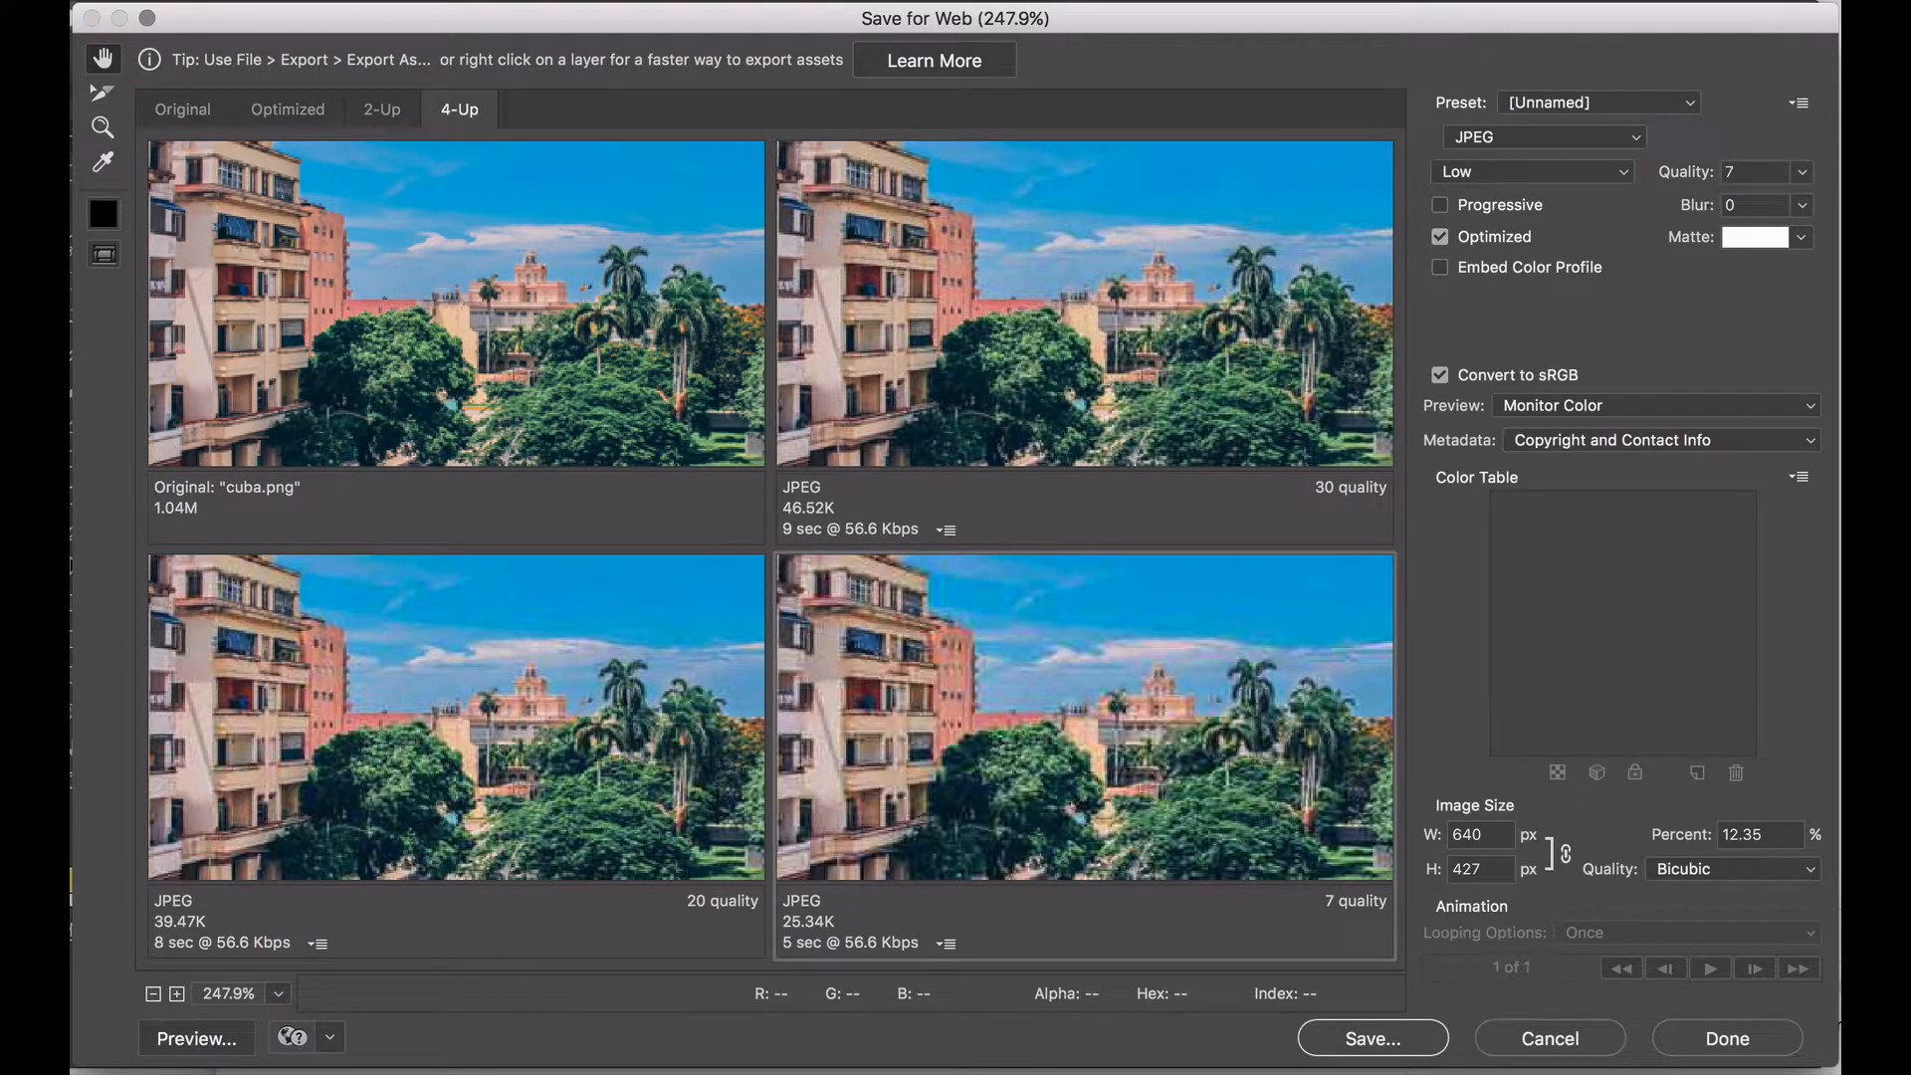
type("15")
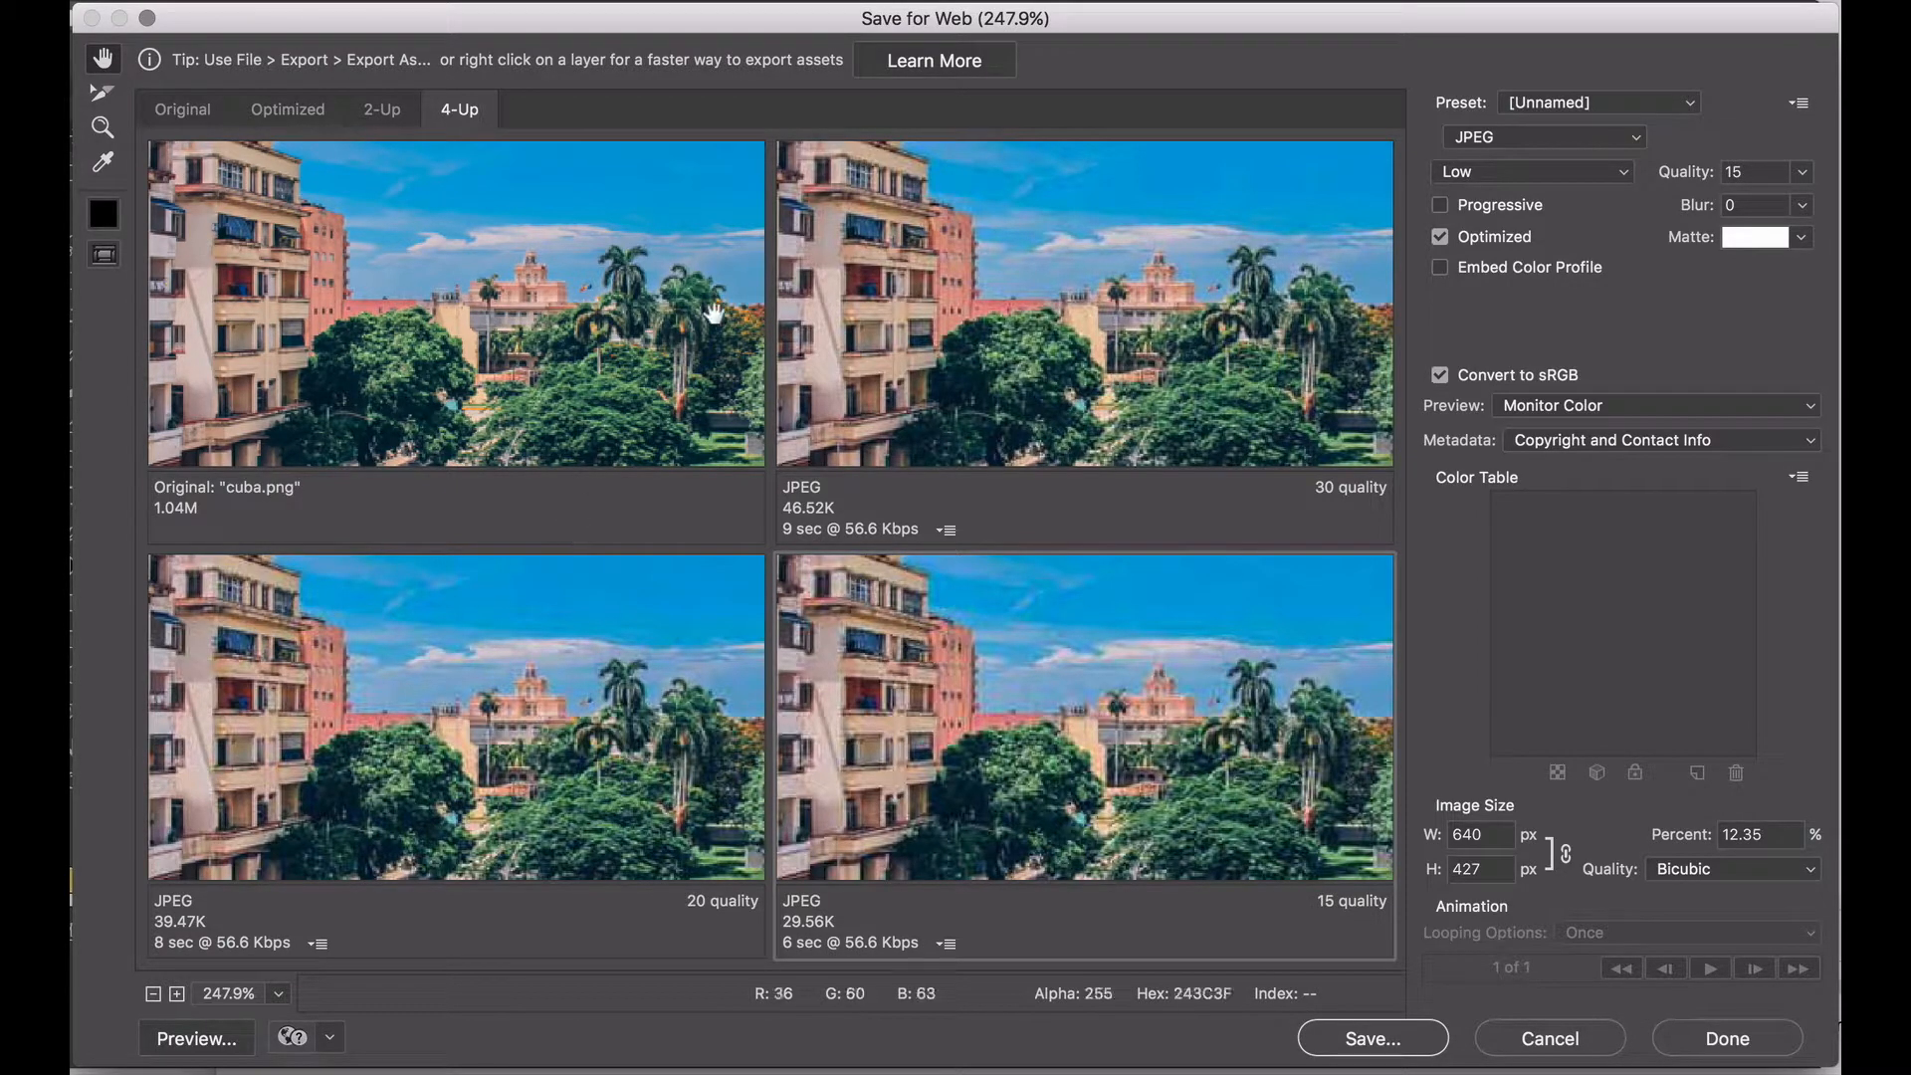
Compare the buildings, trees and street across the original and the three JPEG variants, and view them all at 100%.
left_click_drag(1045, 780, 1095, 811)
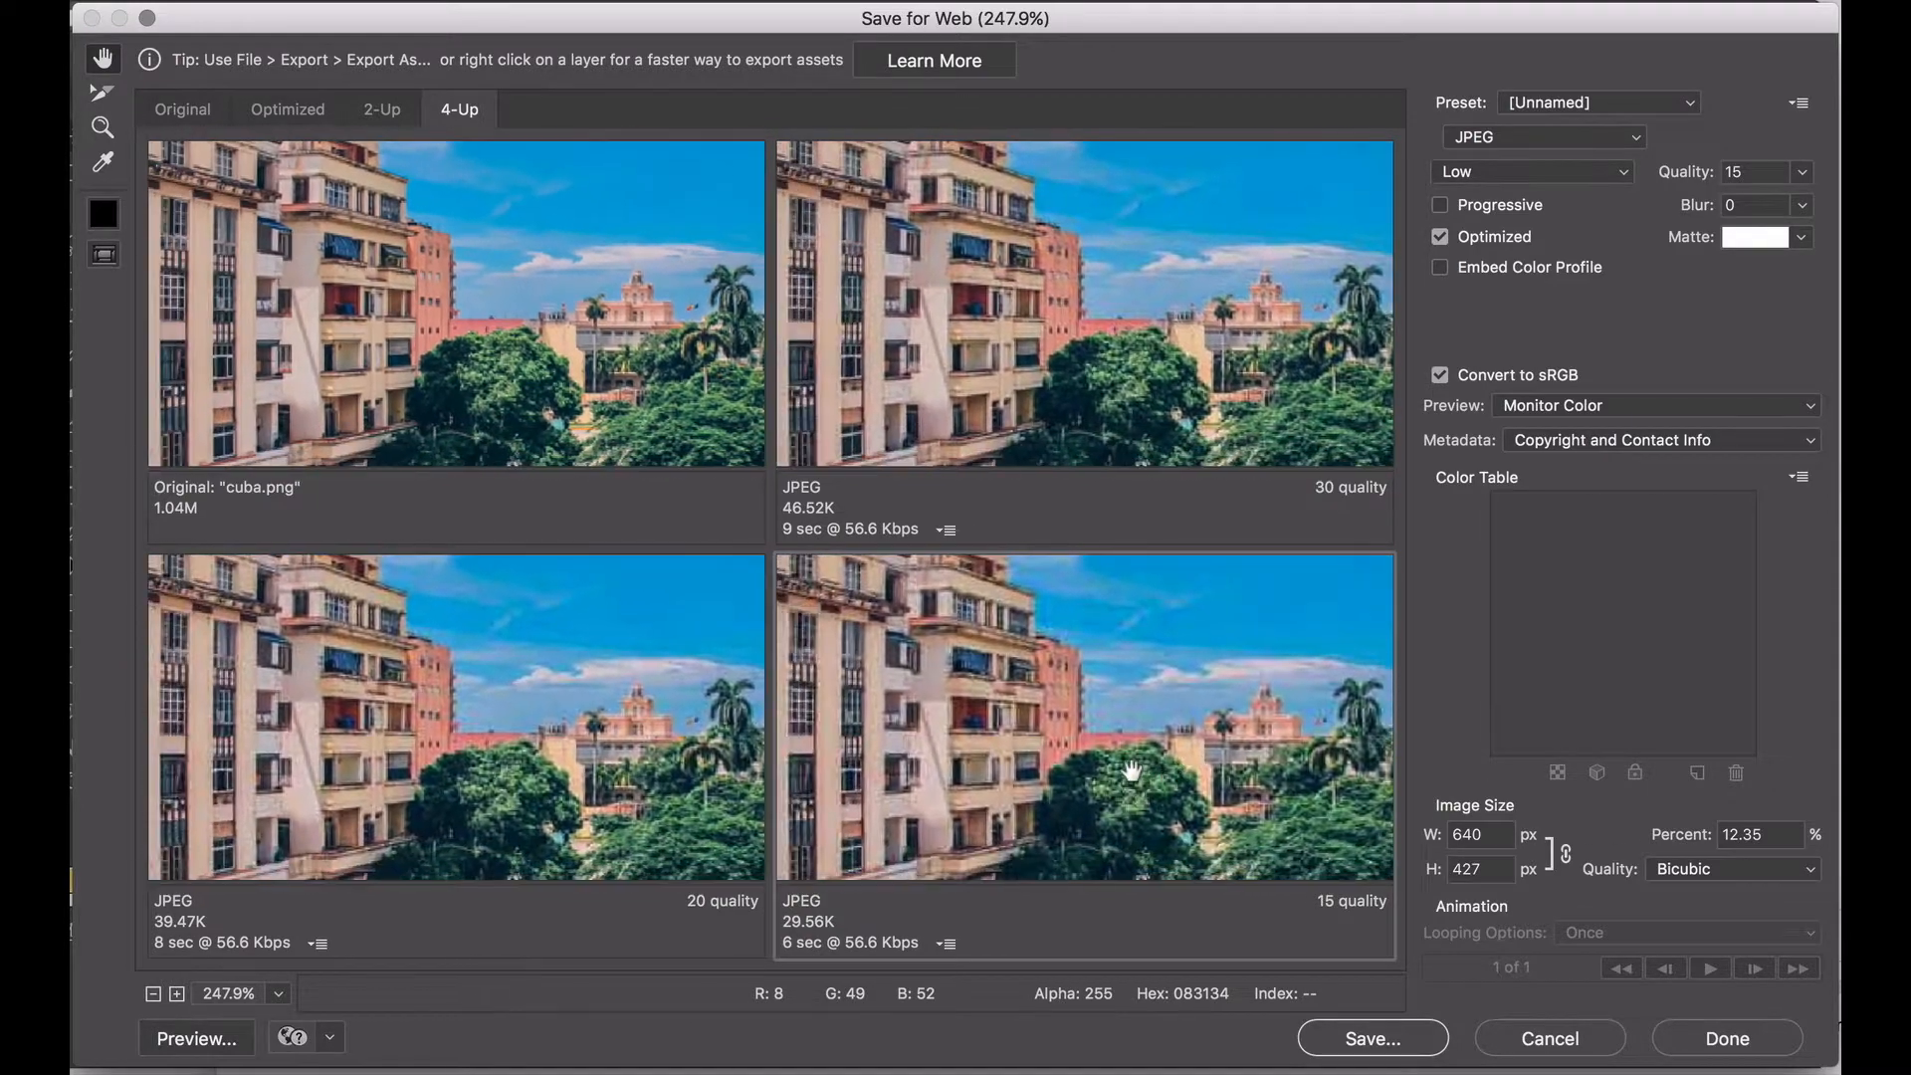
left_click(696, 333)
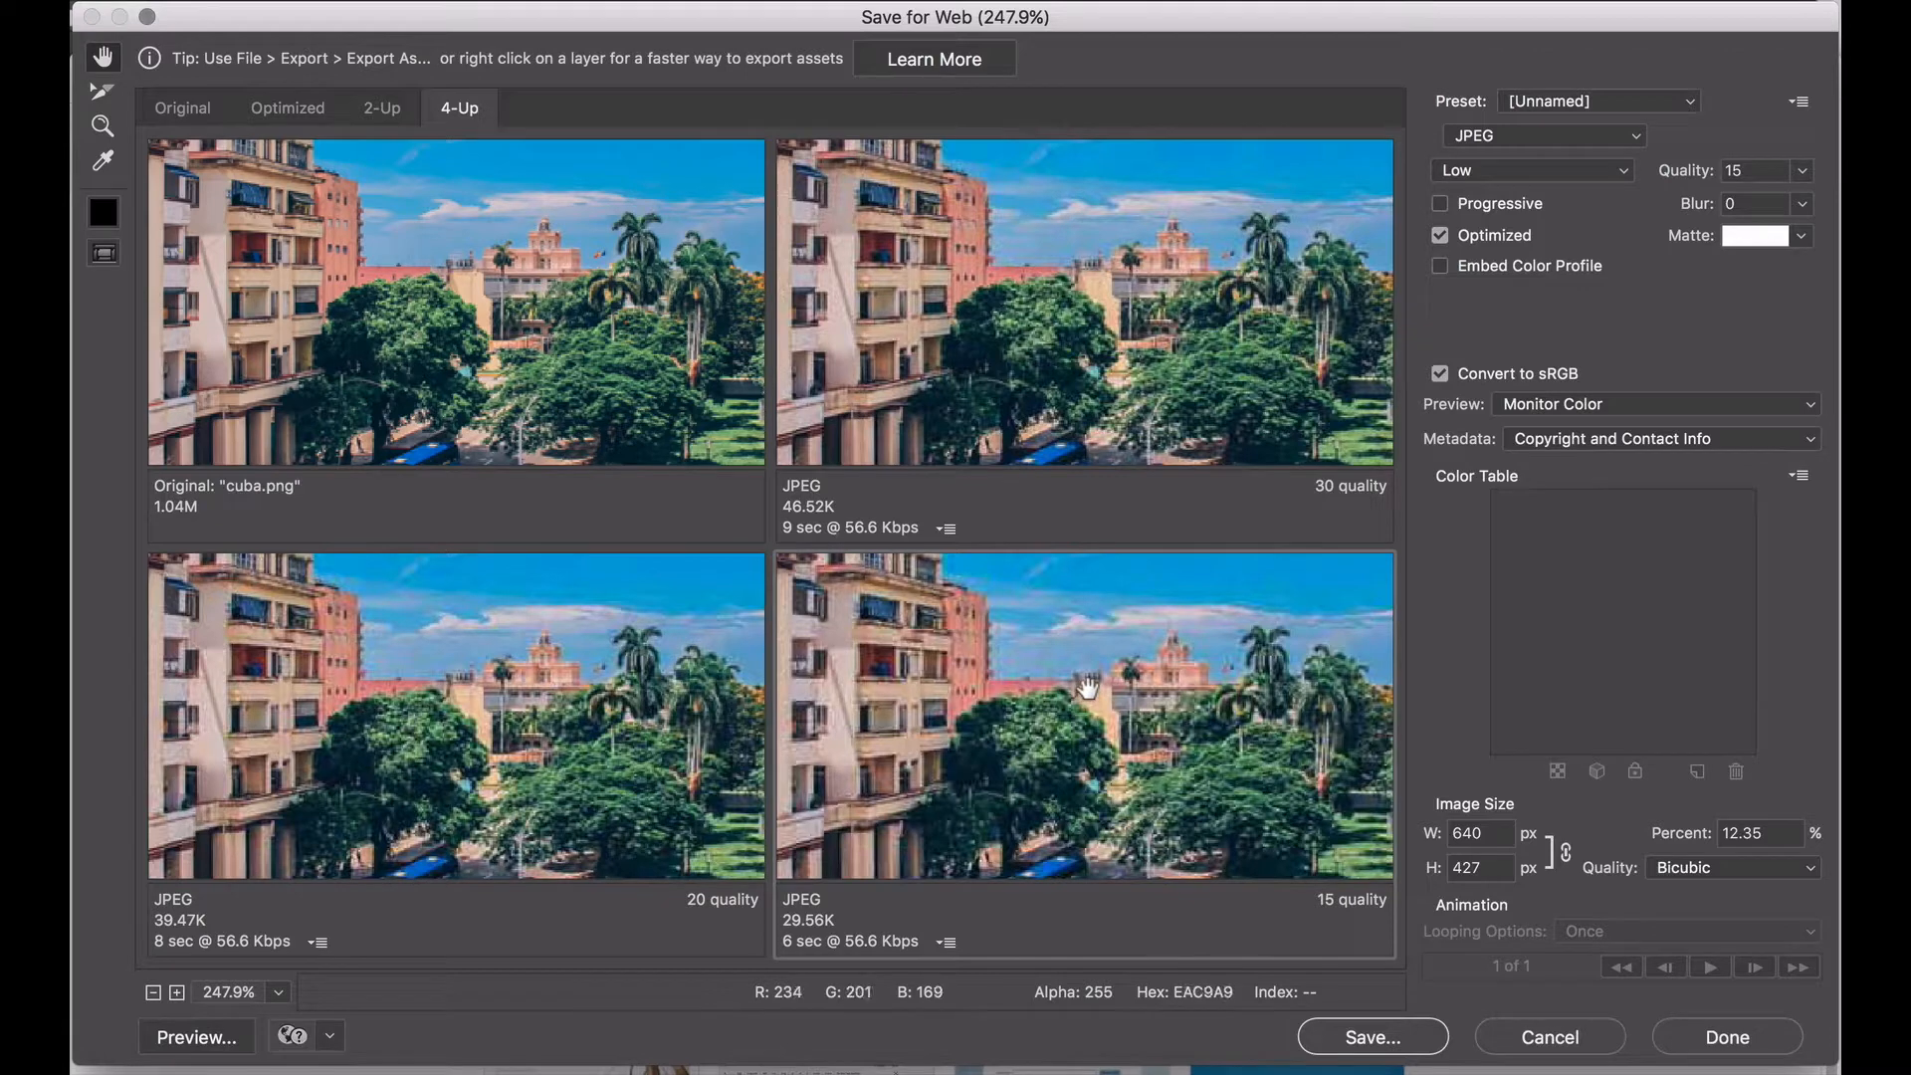
left_click_drag(1107, 714, 1068, 631)
left_click_drag(1118, 807, 1134, 769)
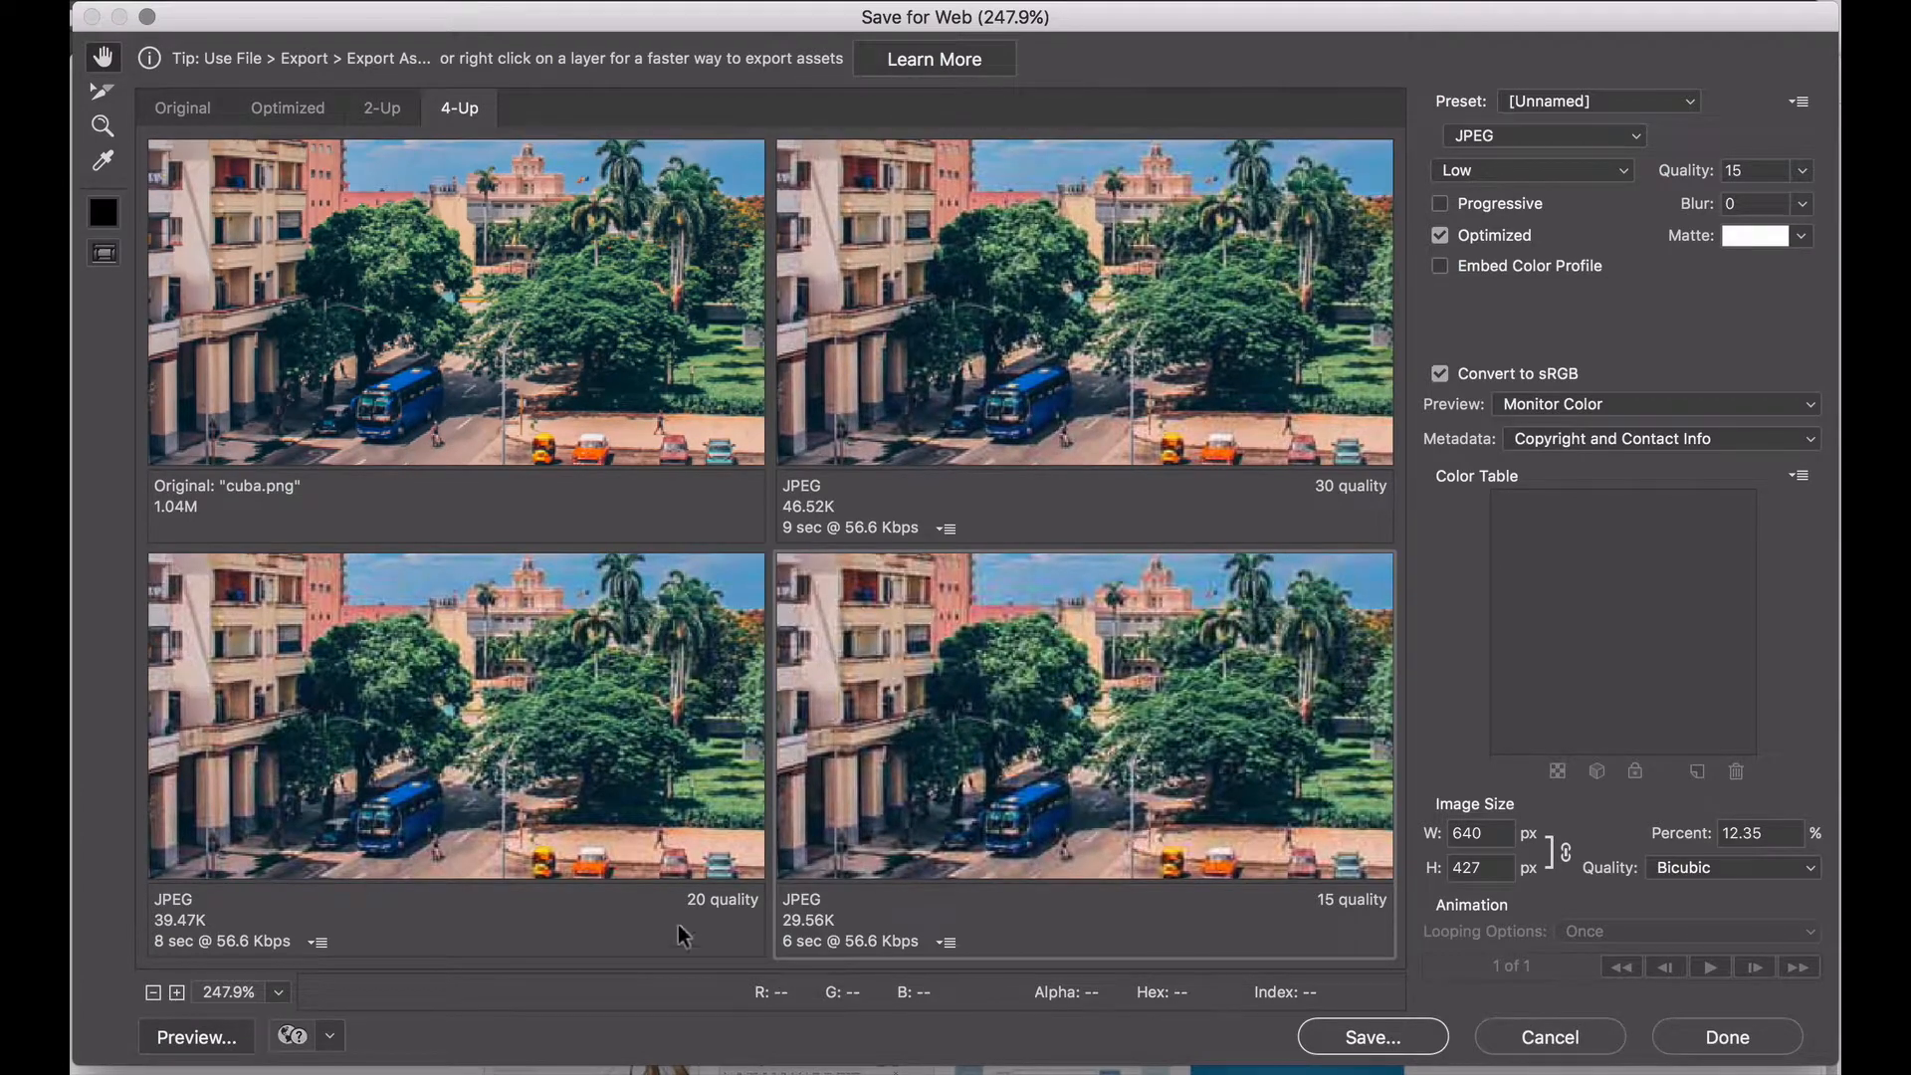
left_click(279, 993)
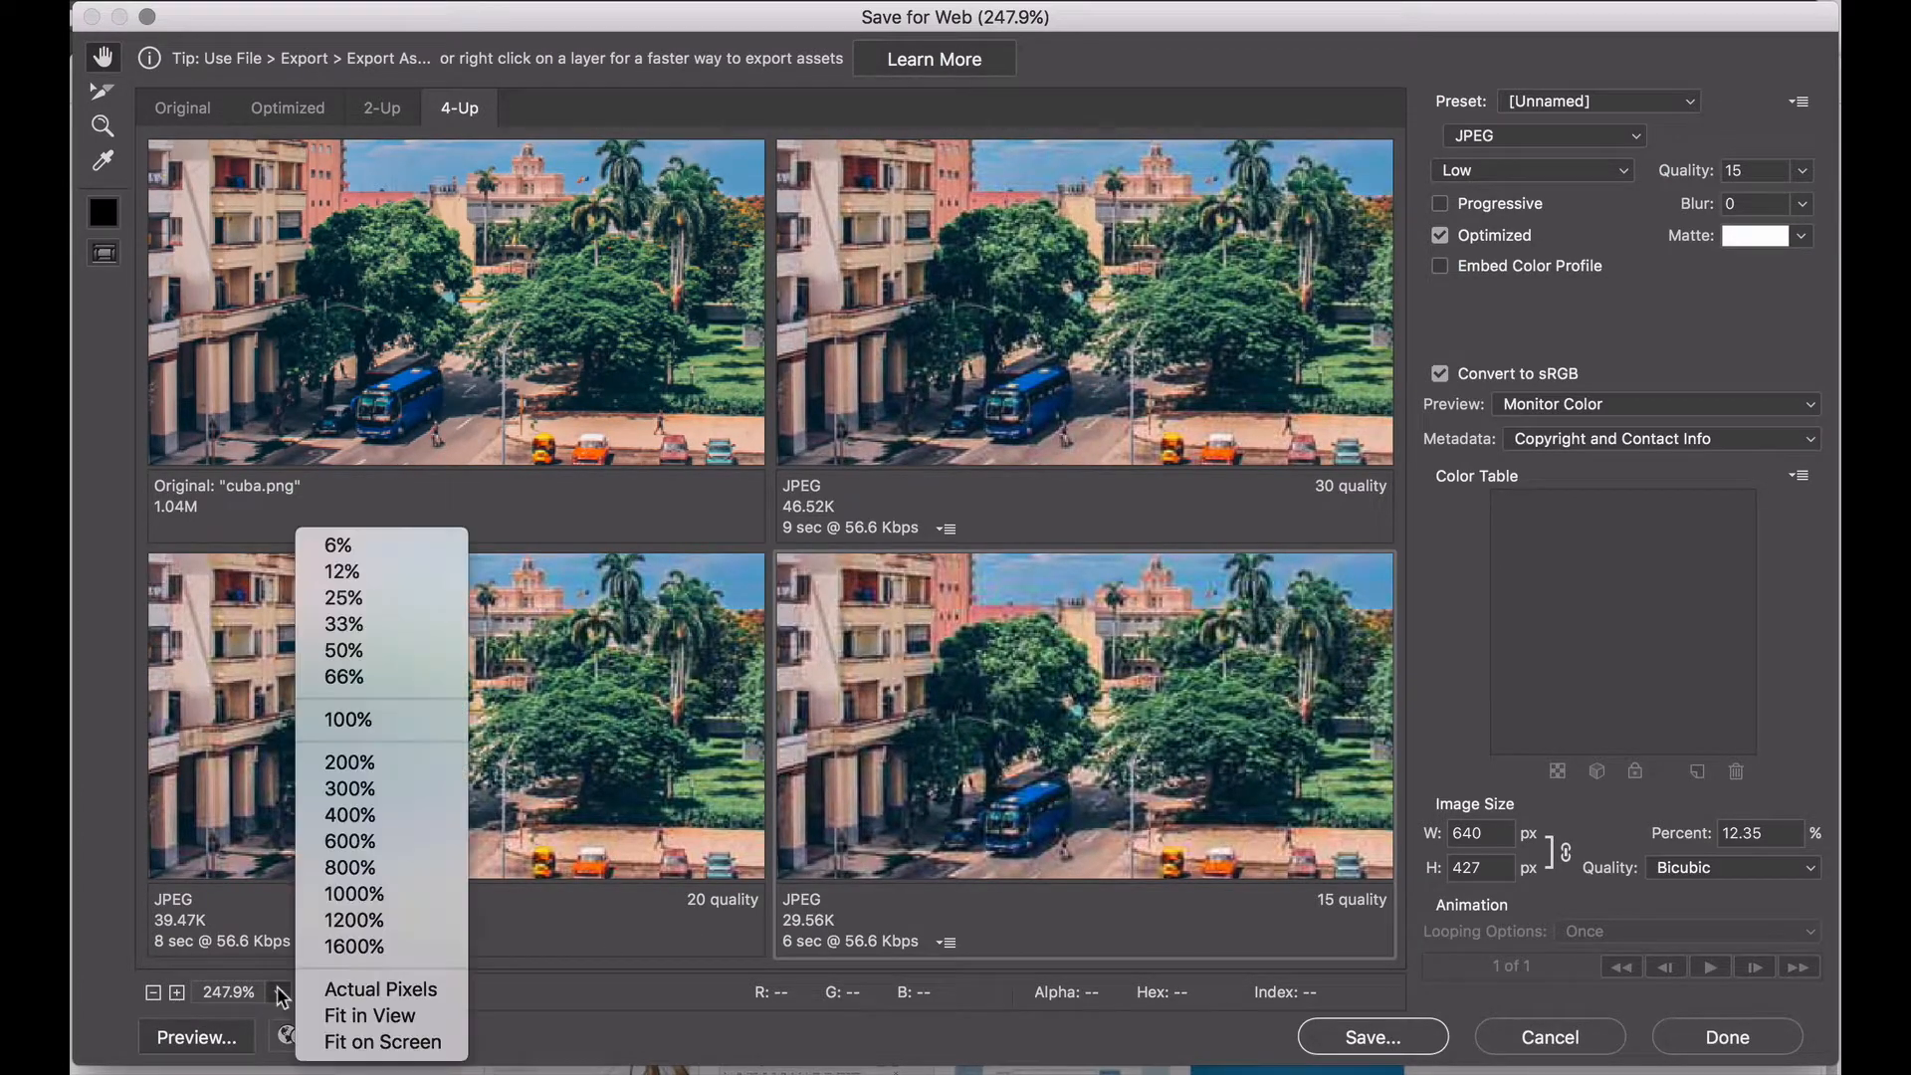
left_click(368, 723)
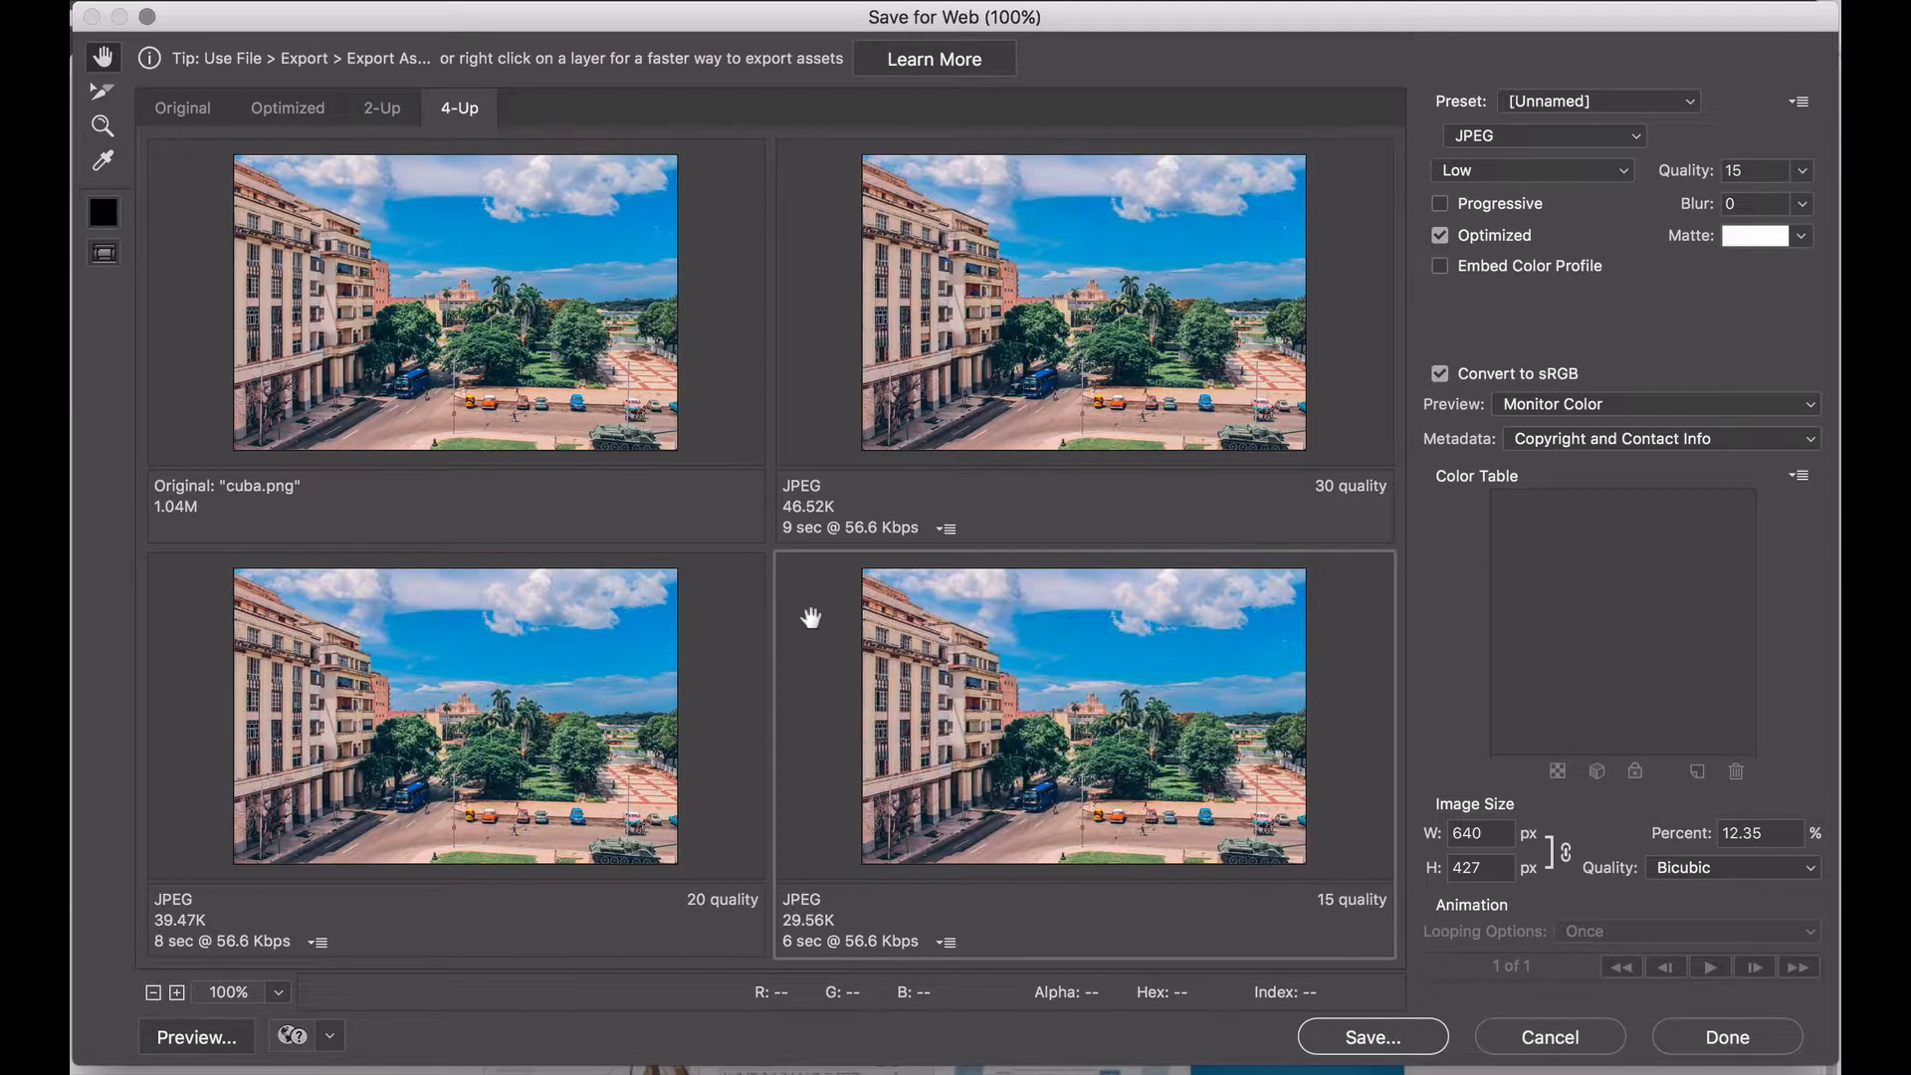
Preview the 30, 20 and 15 quality JPEG variants in the web browser.
left_click(924, 418)
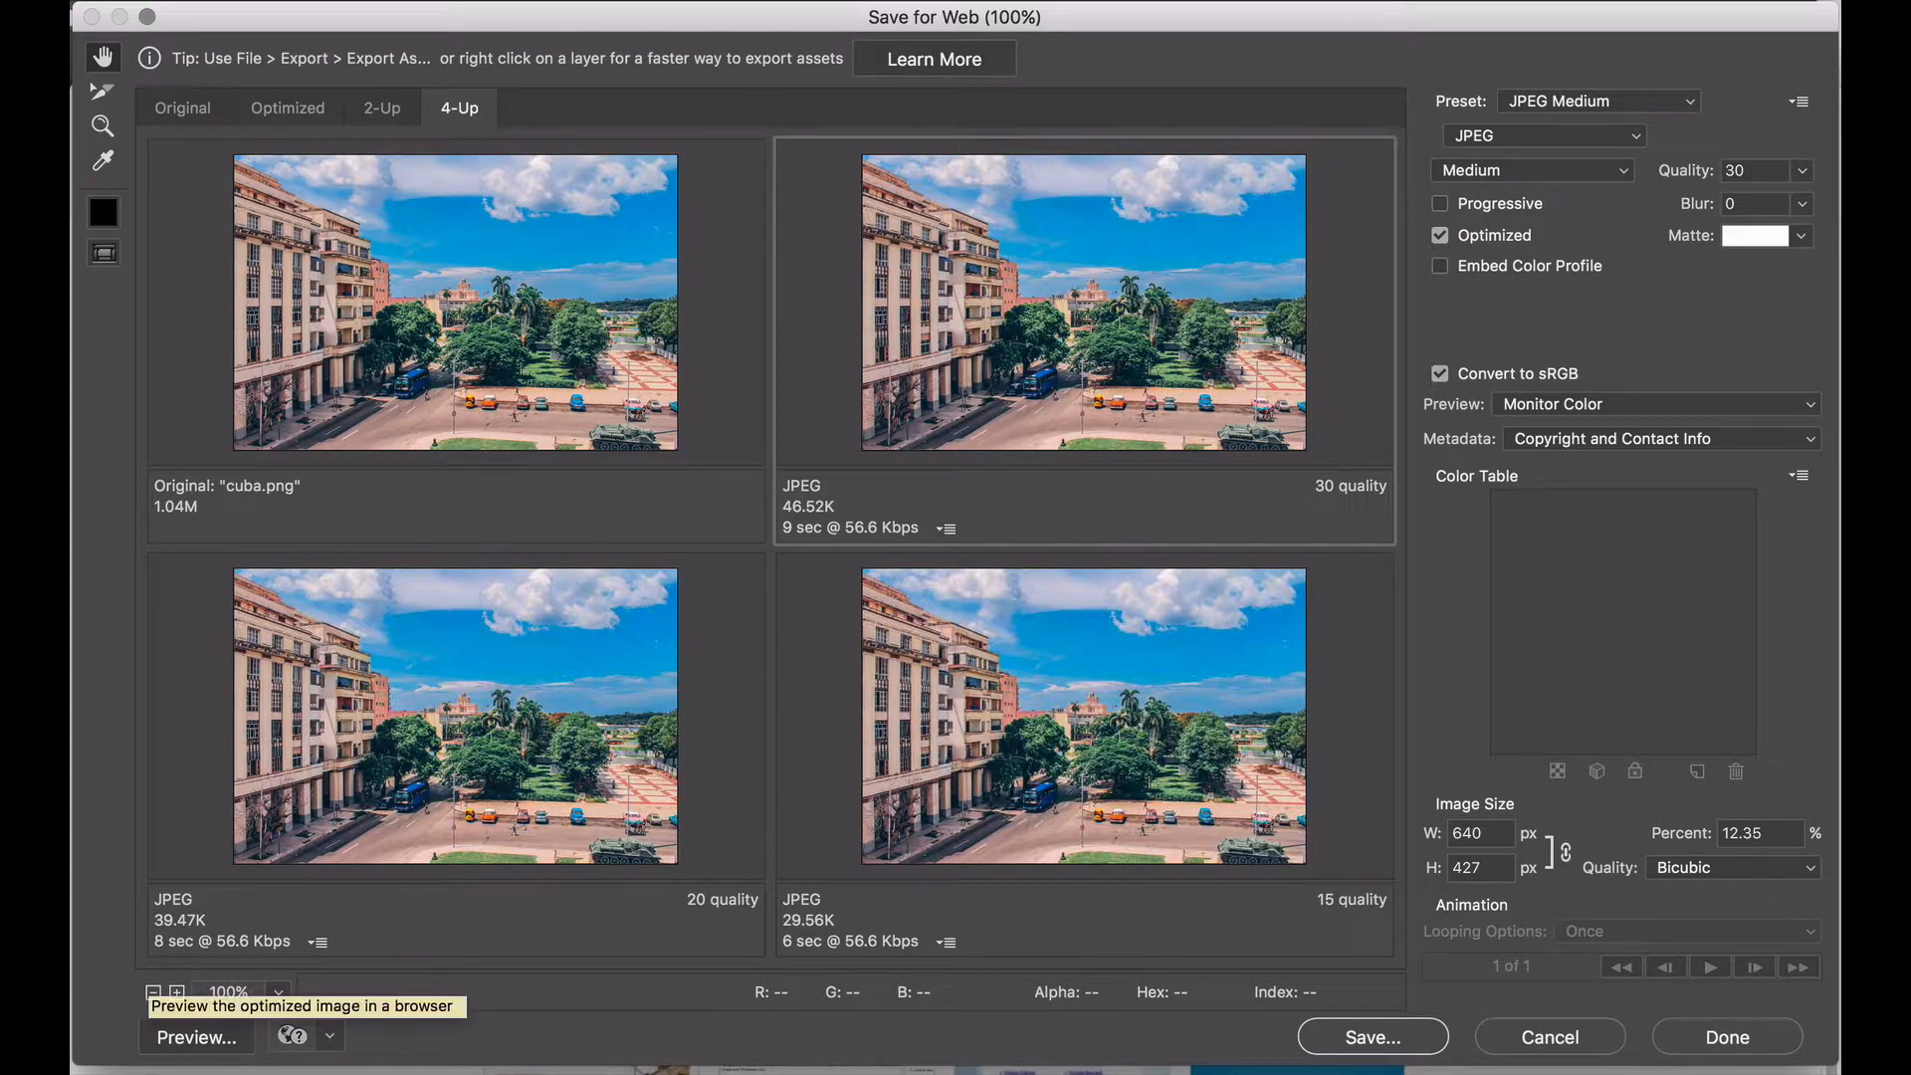
left_click(292, 1036)
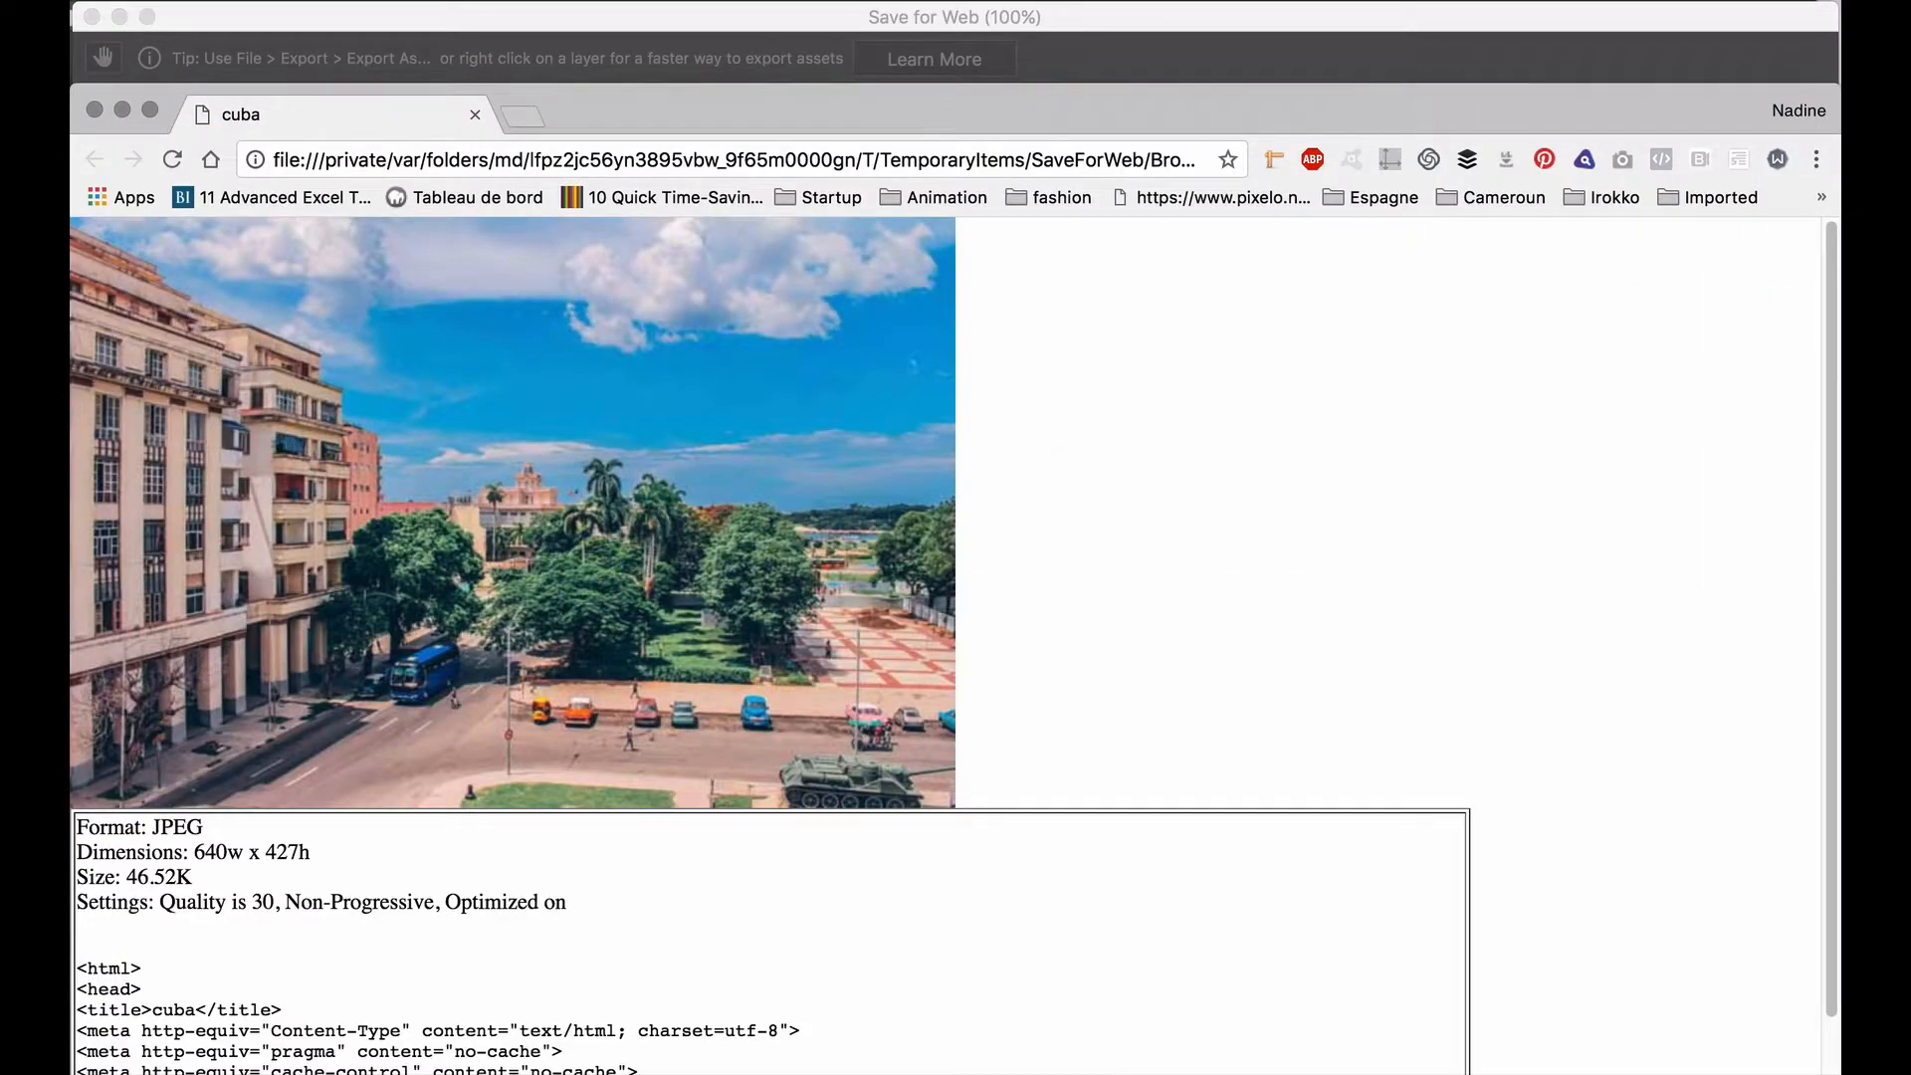
key("super+Tab")
left_click(454, 714)
left_click(291, 1036)
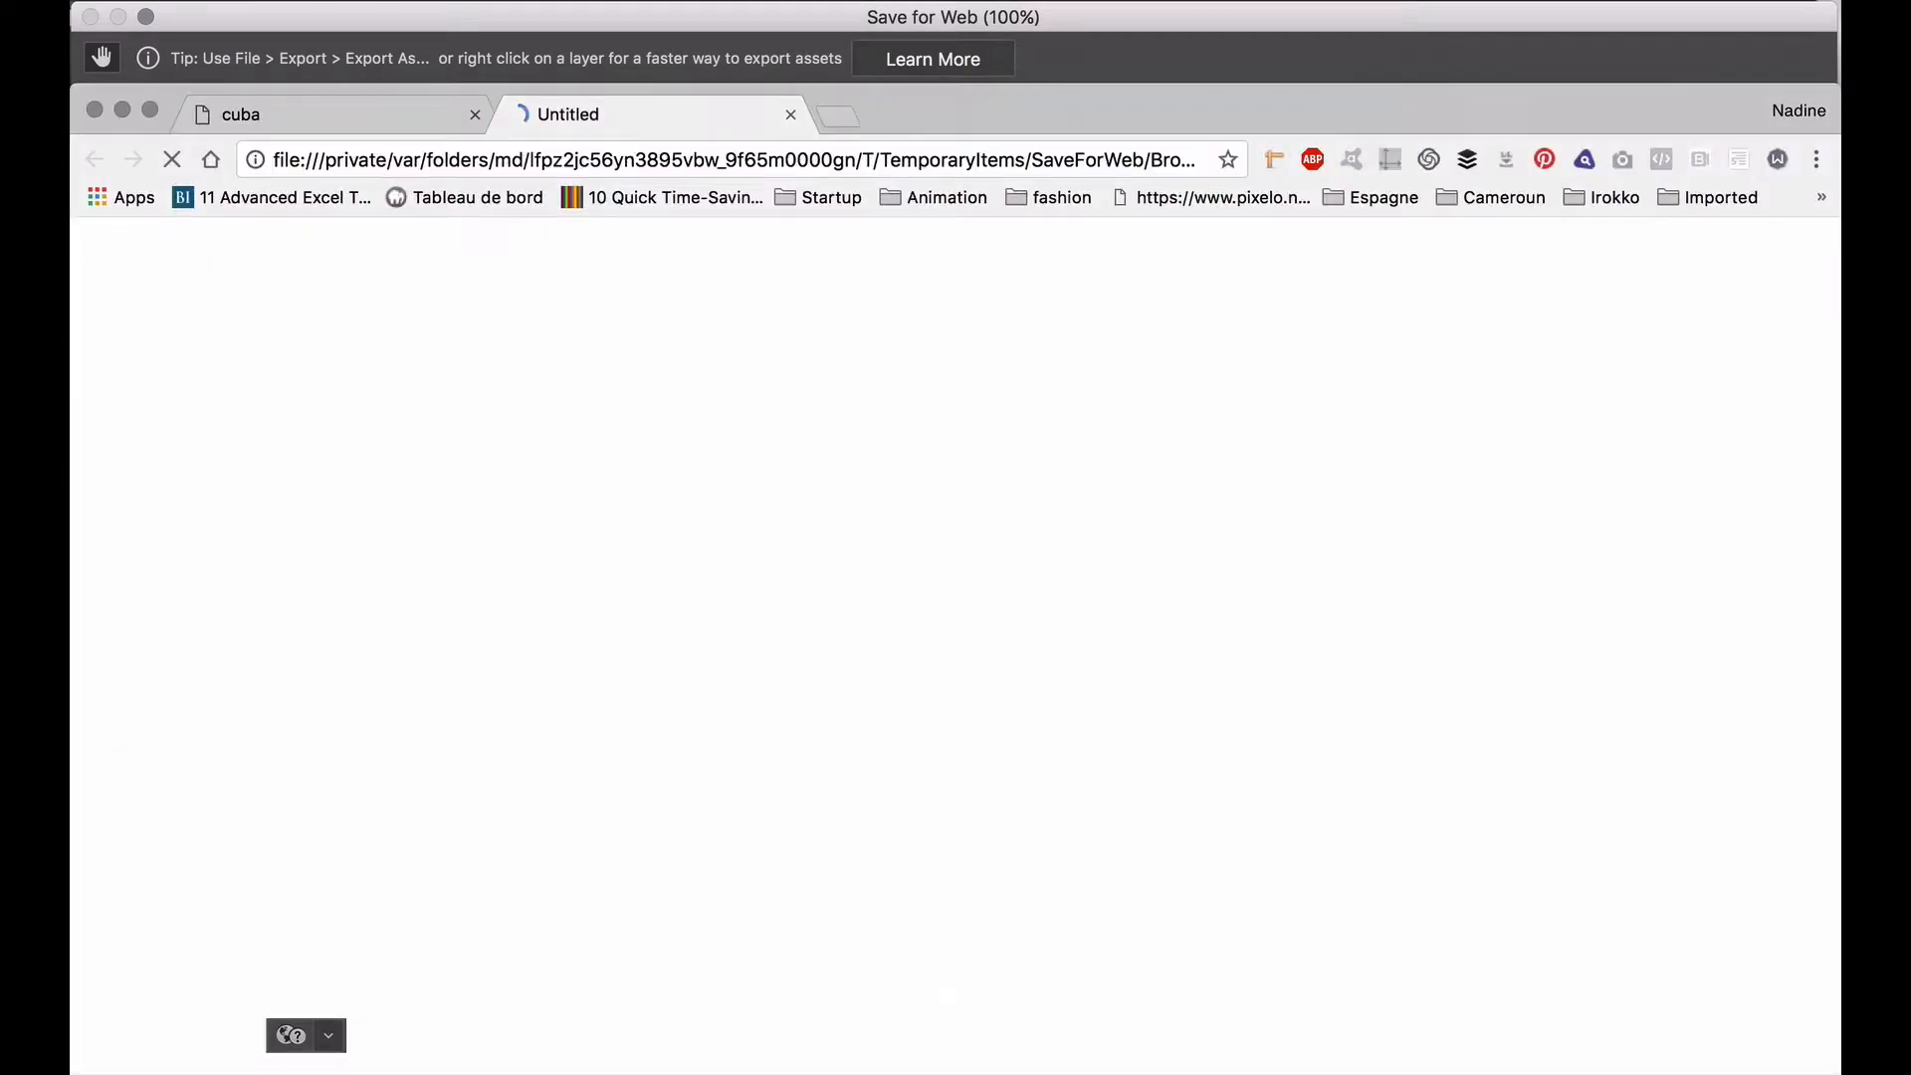
key("super+Tab")
left_click(1082, 714)
left_click(291, 1036)
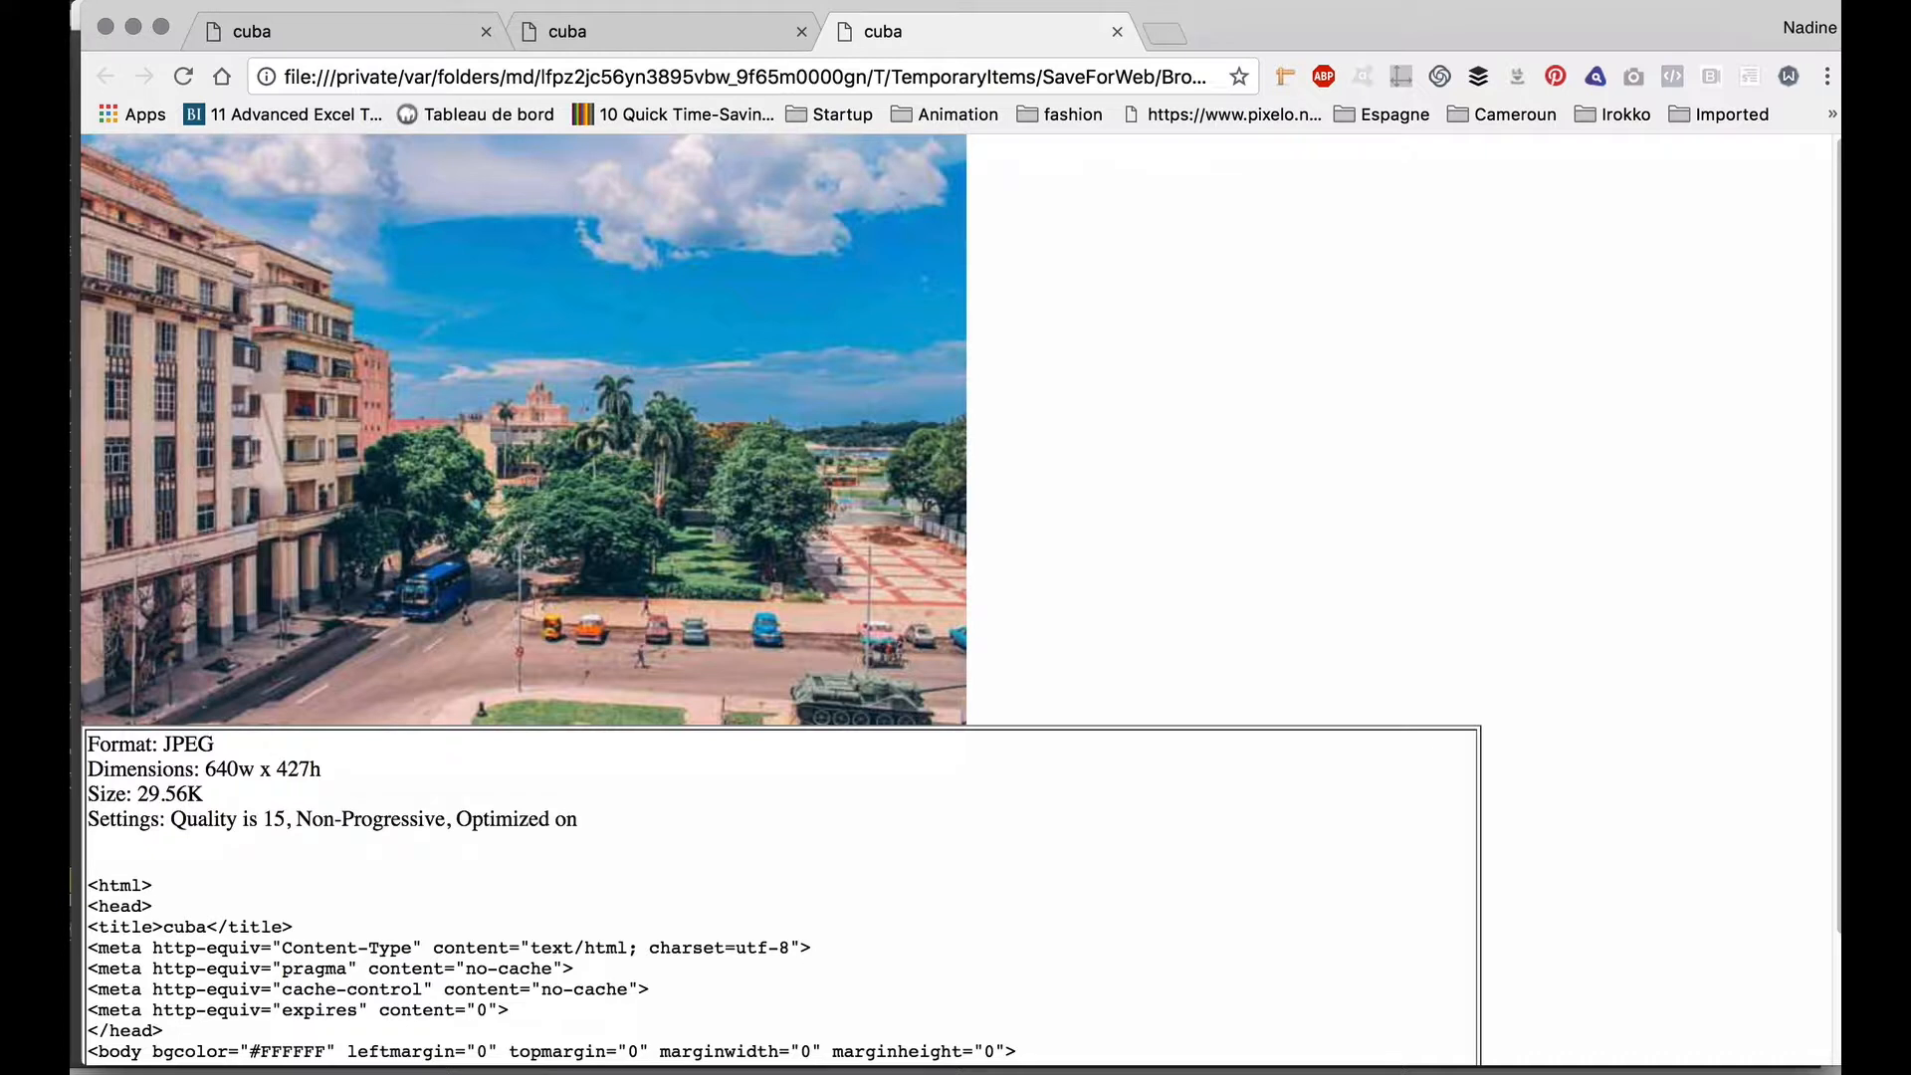
Check the dimensions and file size of the 30, 20 and 15 quality JPEGs in their browser previews.
left_click(341, 31)
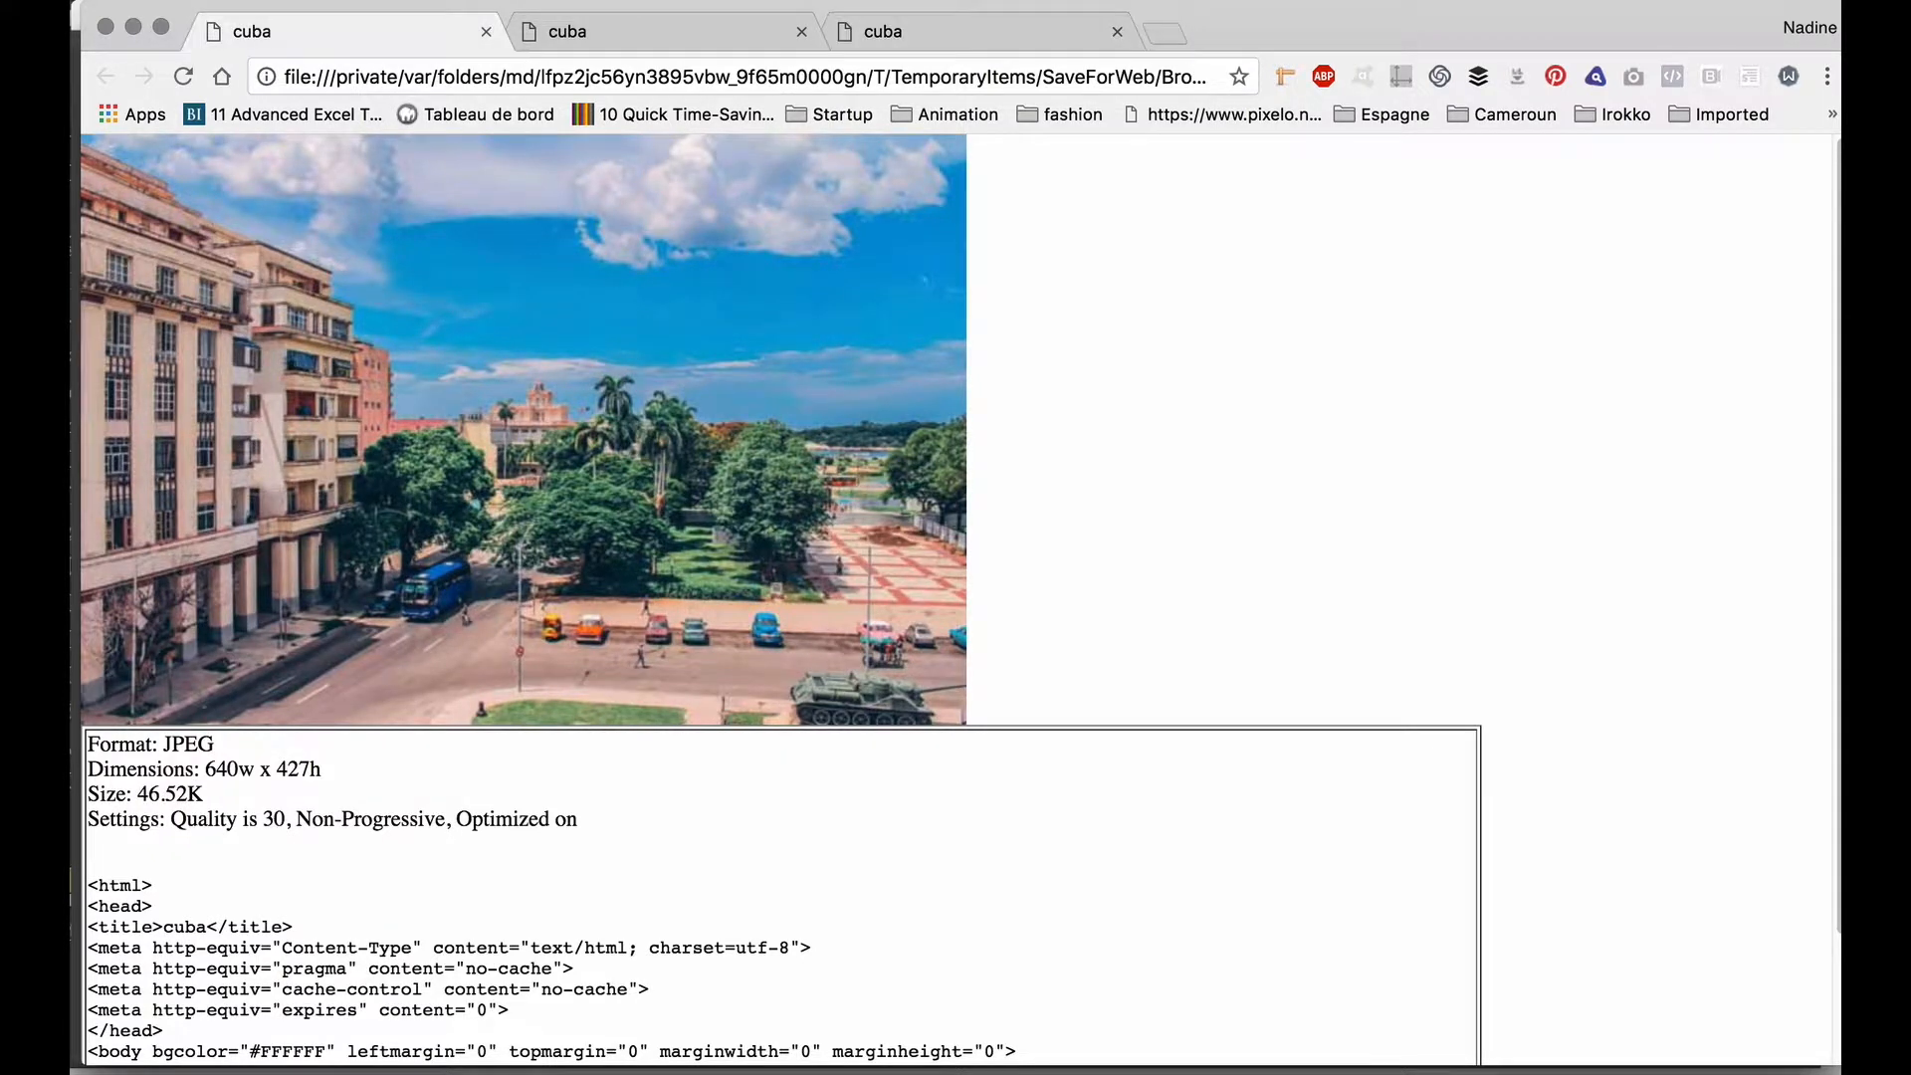
left_click_drag(171, 818, 137, 793)
left_click_drag(200, 769, 253, 768)
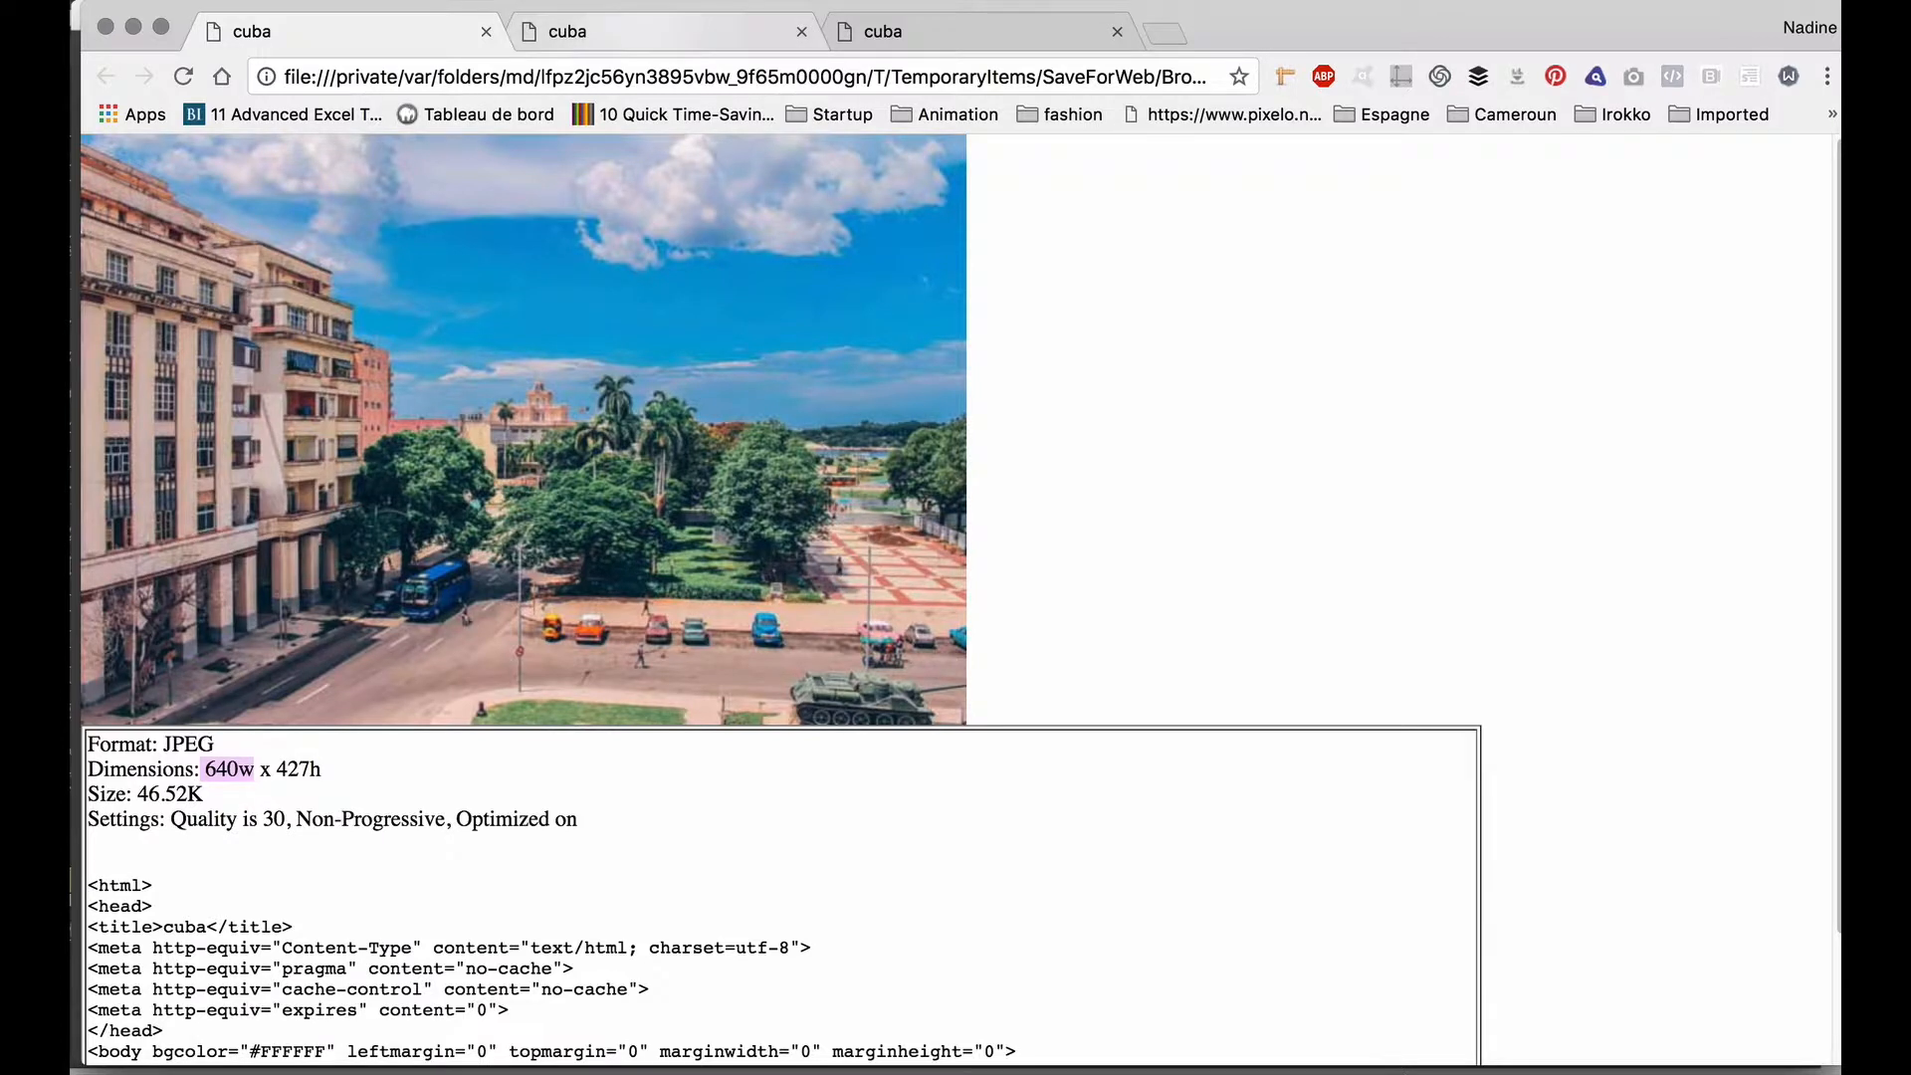
left_click(597, 31)
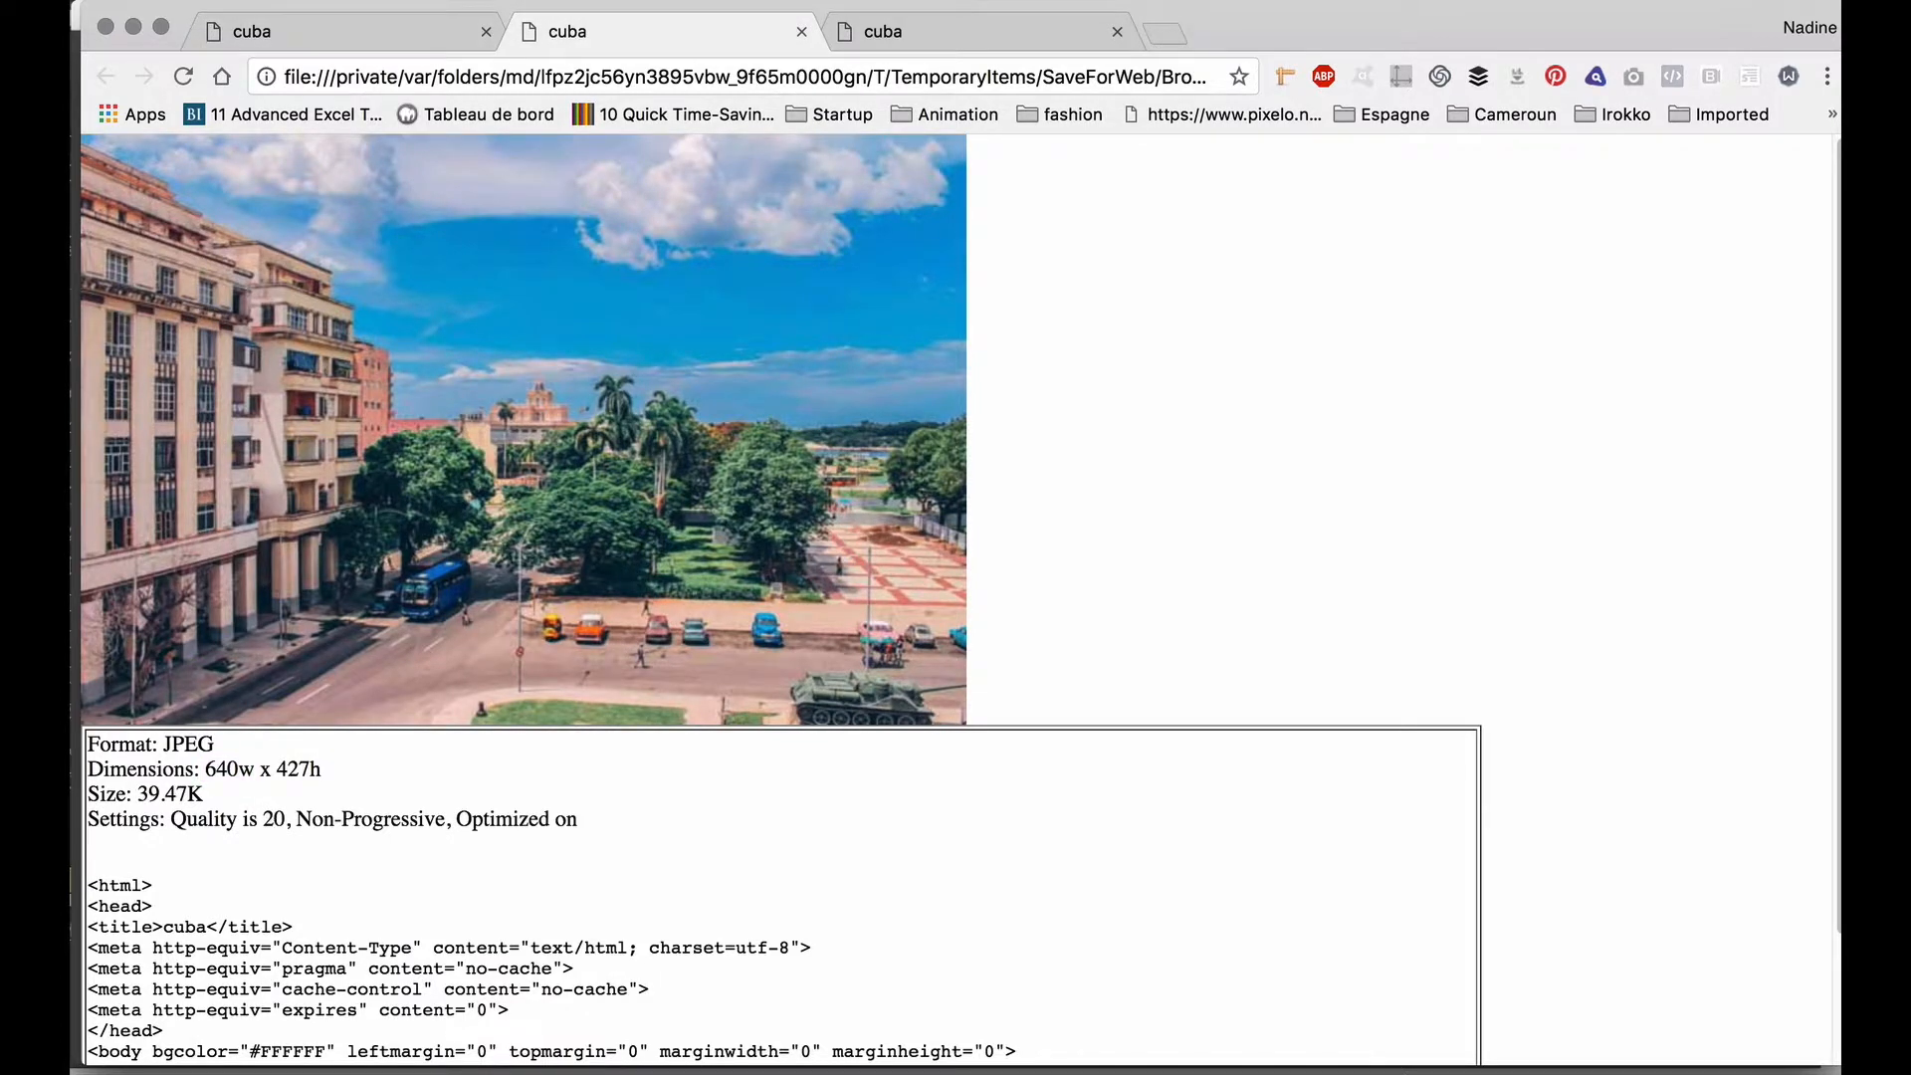
left_click(916, 31)
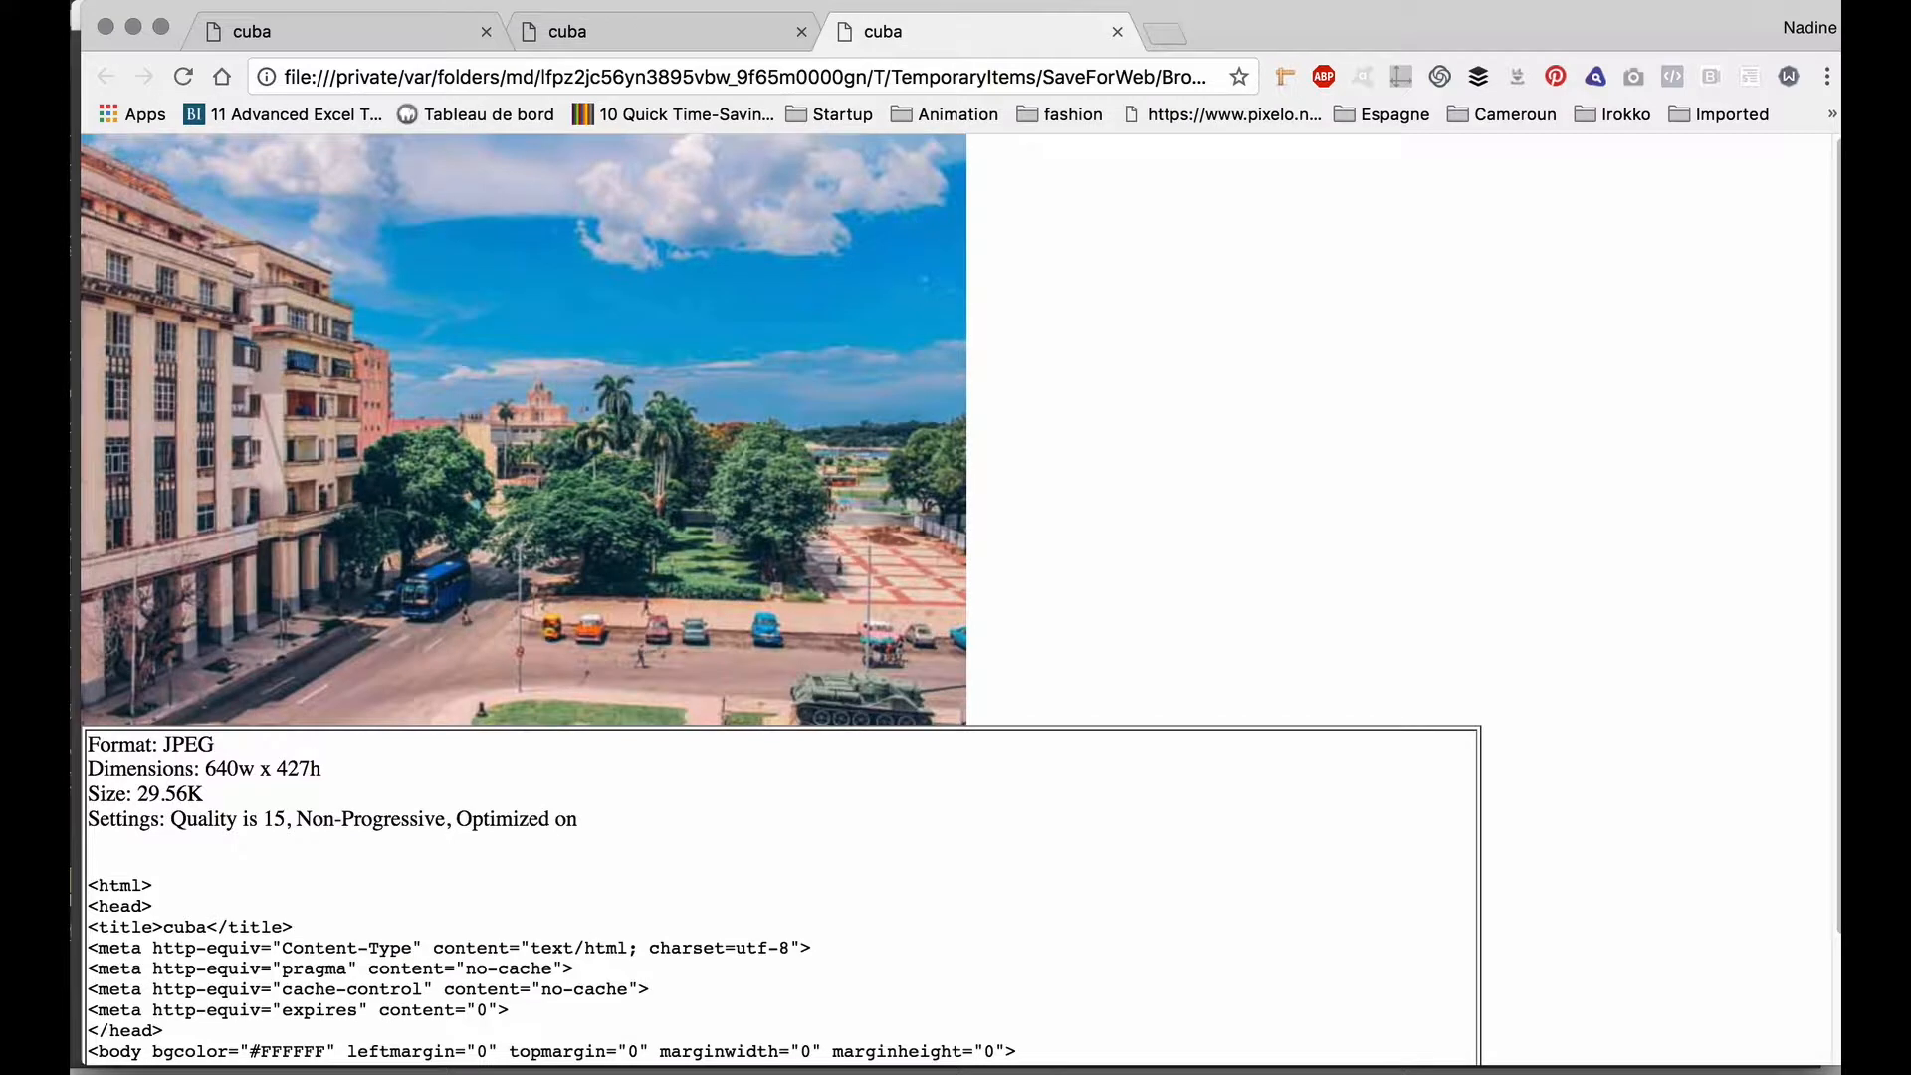
left_click_drag(204, 793, 88, 793)
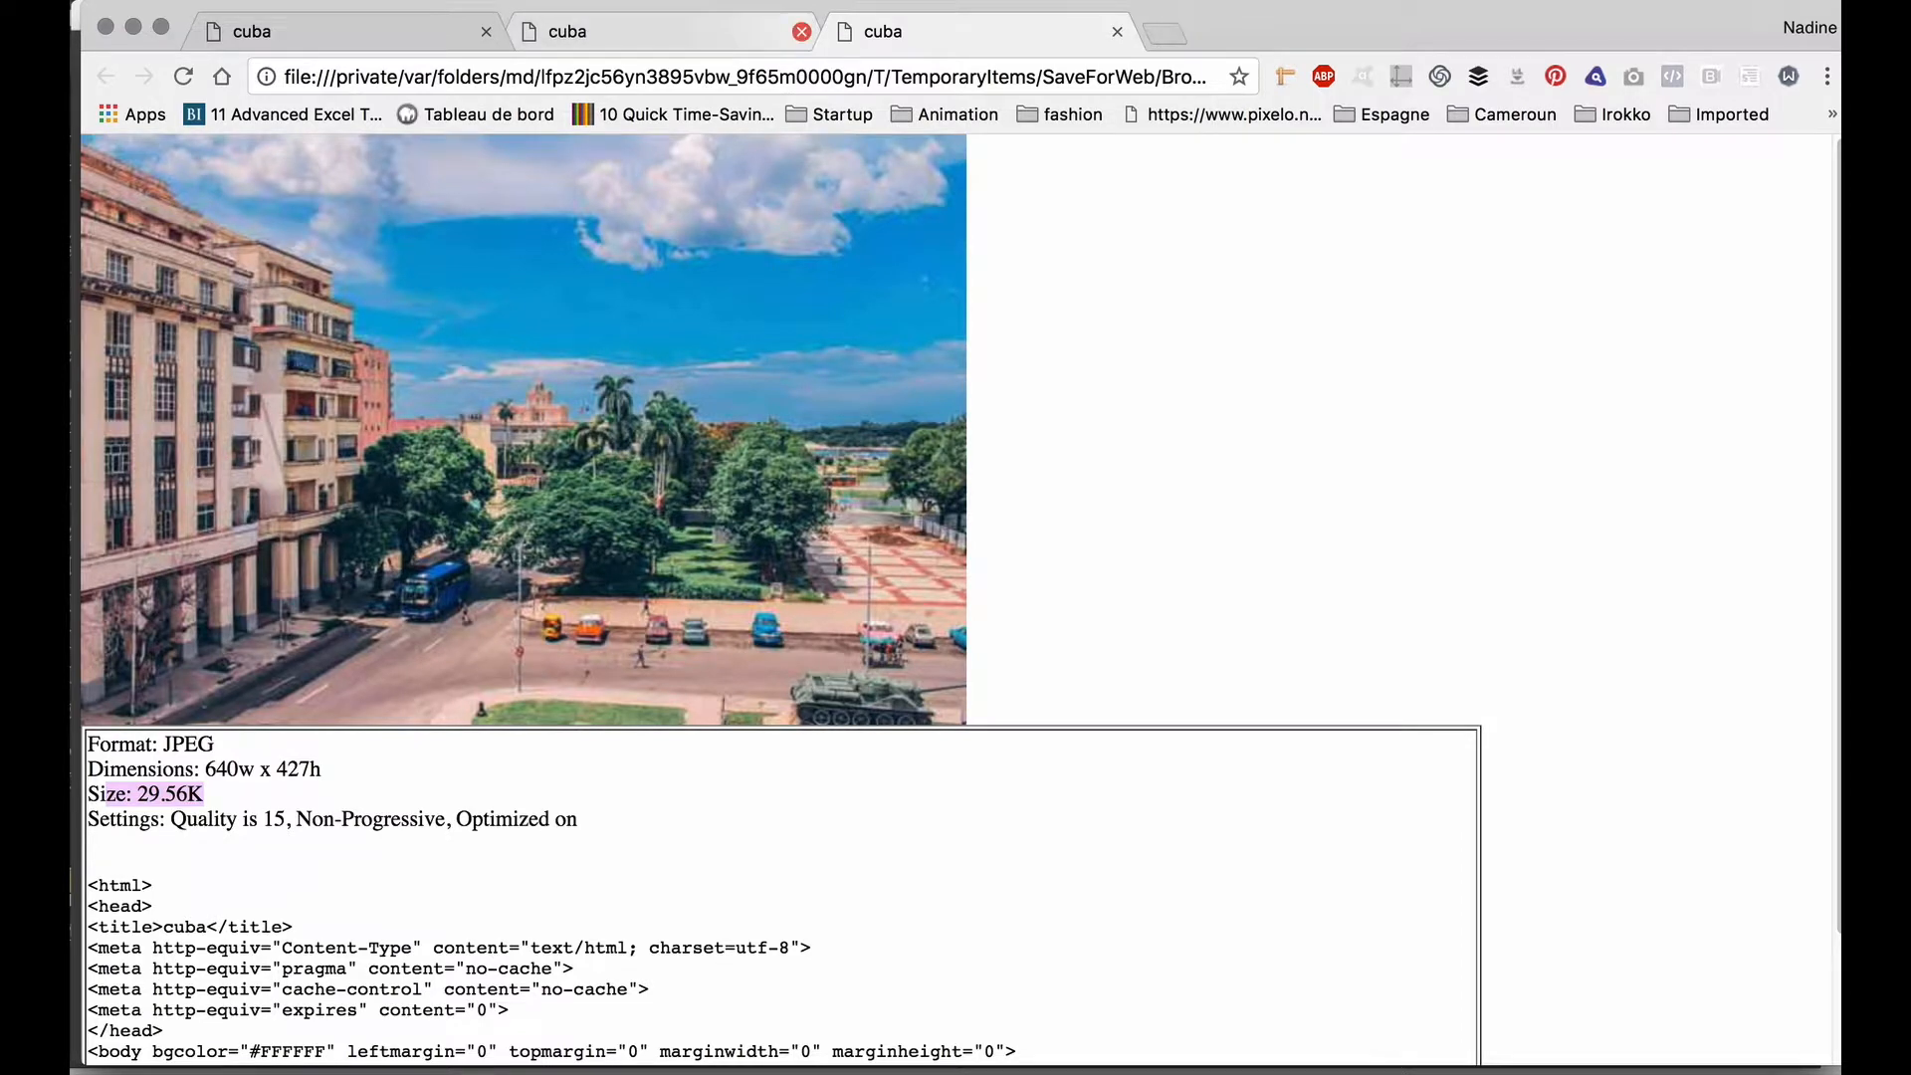
Alternate between the three browser previews to compare their image quality, focusing on the 30 and 20 quality versions.
left_click(696, 31)
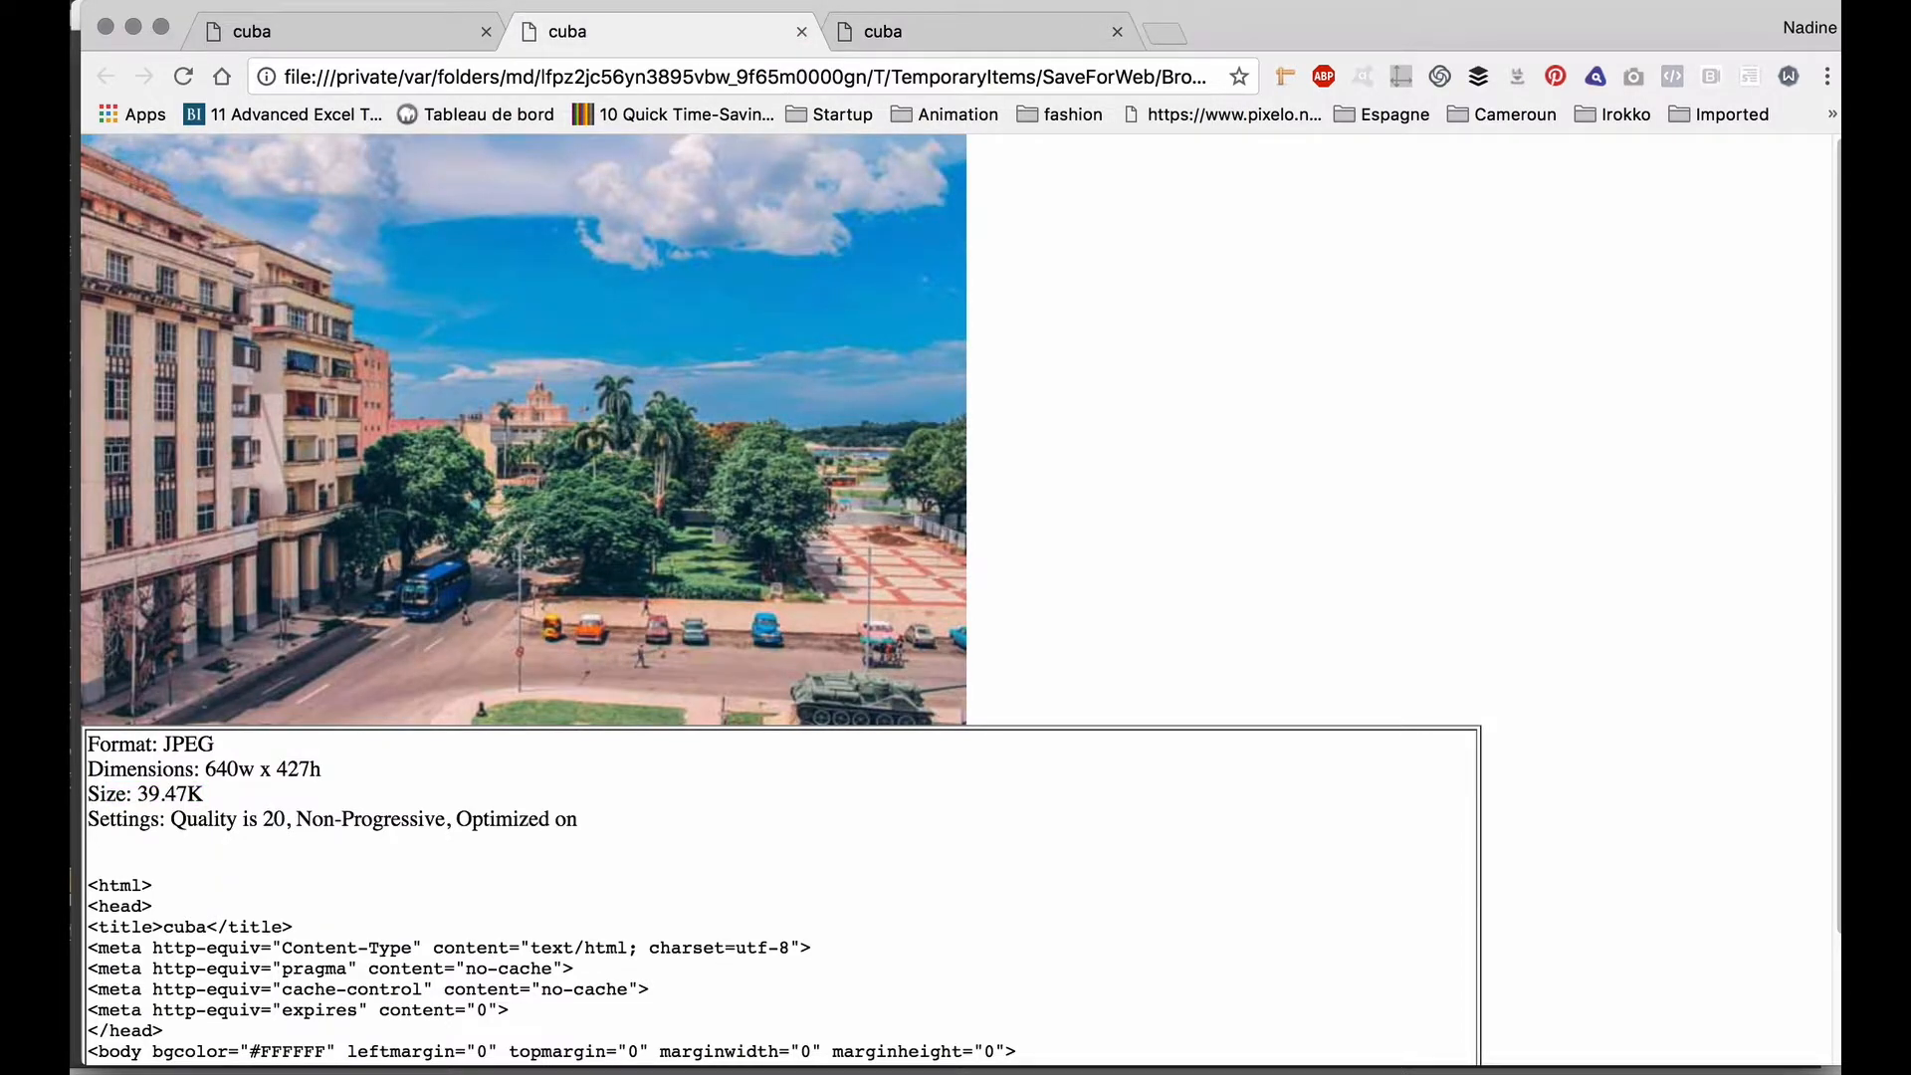
left_click(398, 31)
left_click(657, 31)
left_click(975, 31)
left_click(697, 32)
left_click(398, 31)
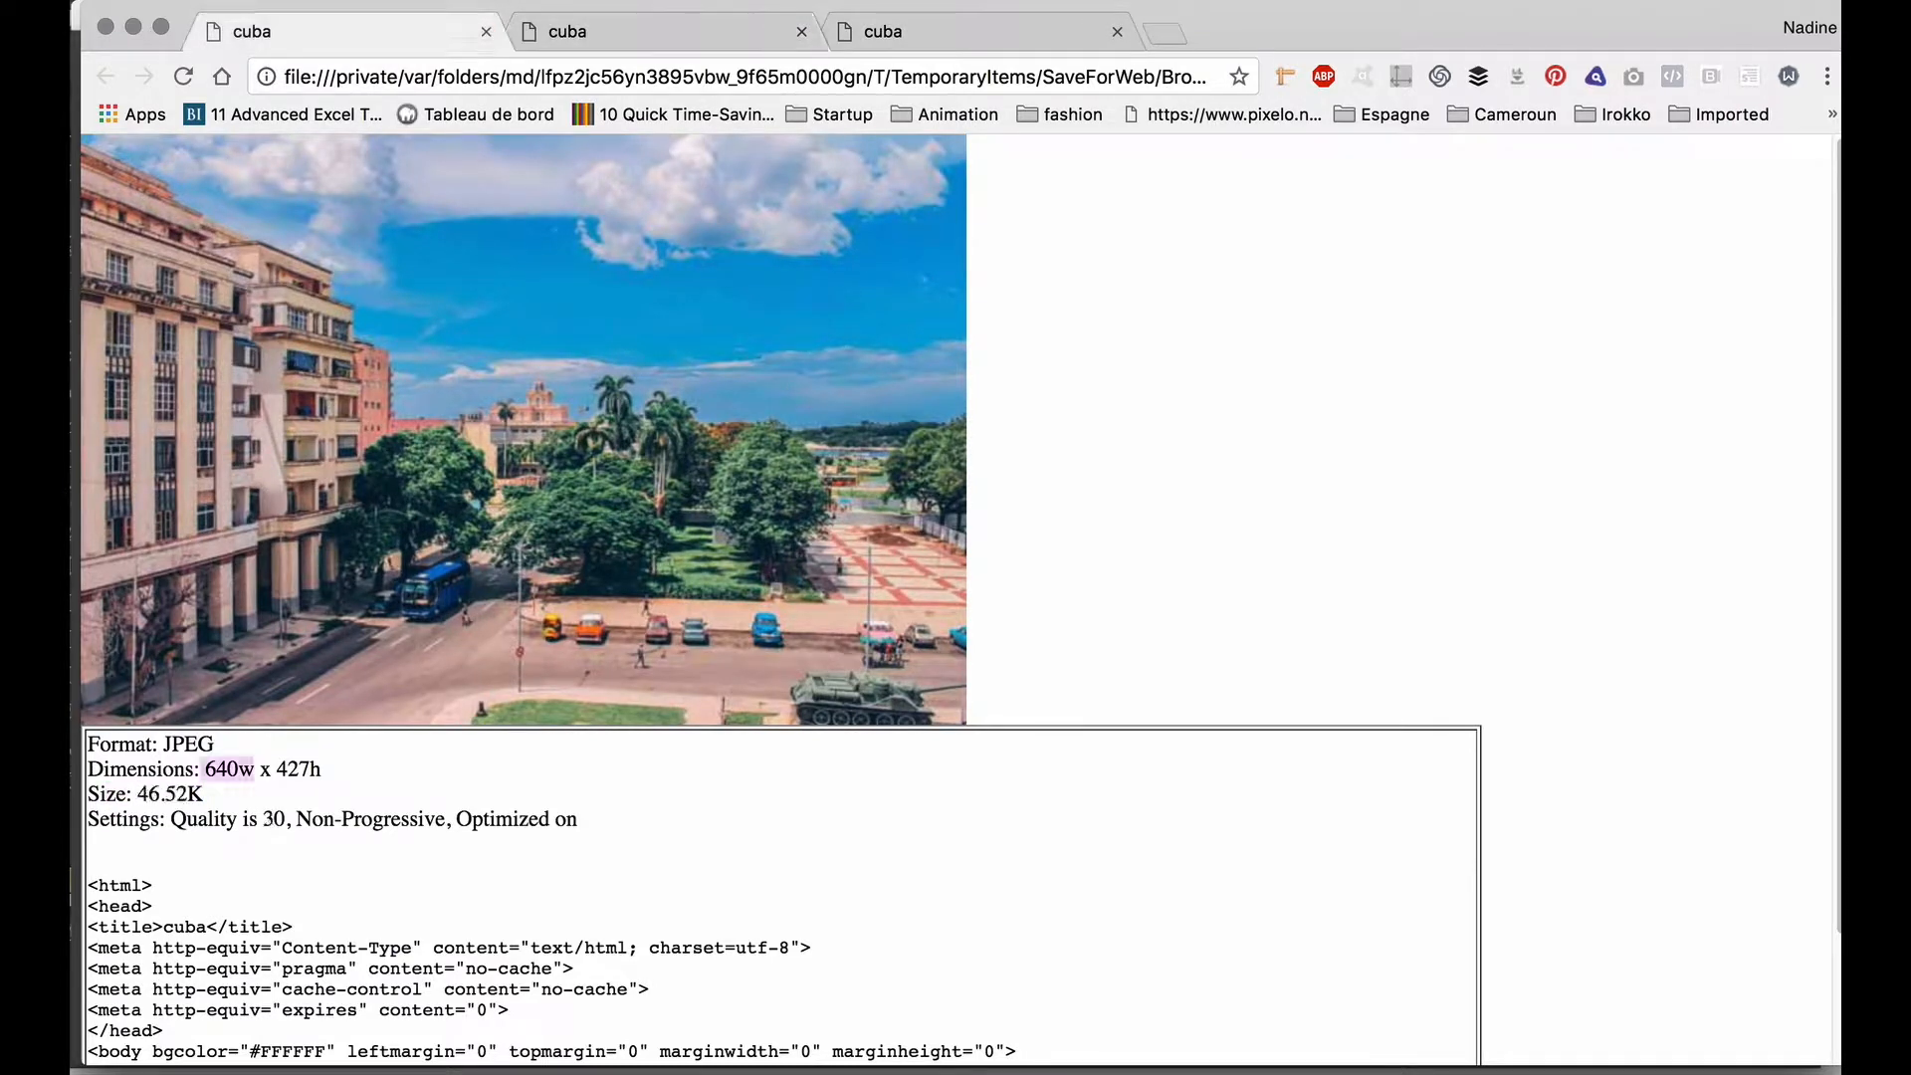
left_click(687, 32)
left_click(925, 40)
left_click(694, 37)
left_click(414, 32)
left_click(585, 32)
left_click(434, 33)
left_click(619, 38)
left_click(390, 40)
left_click(602, 38)
left_click(428, 39)
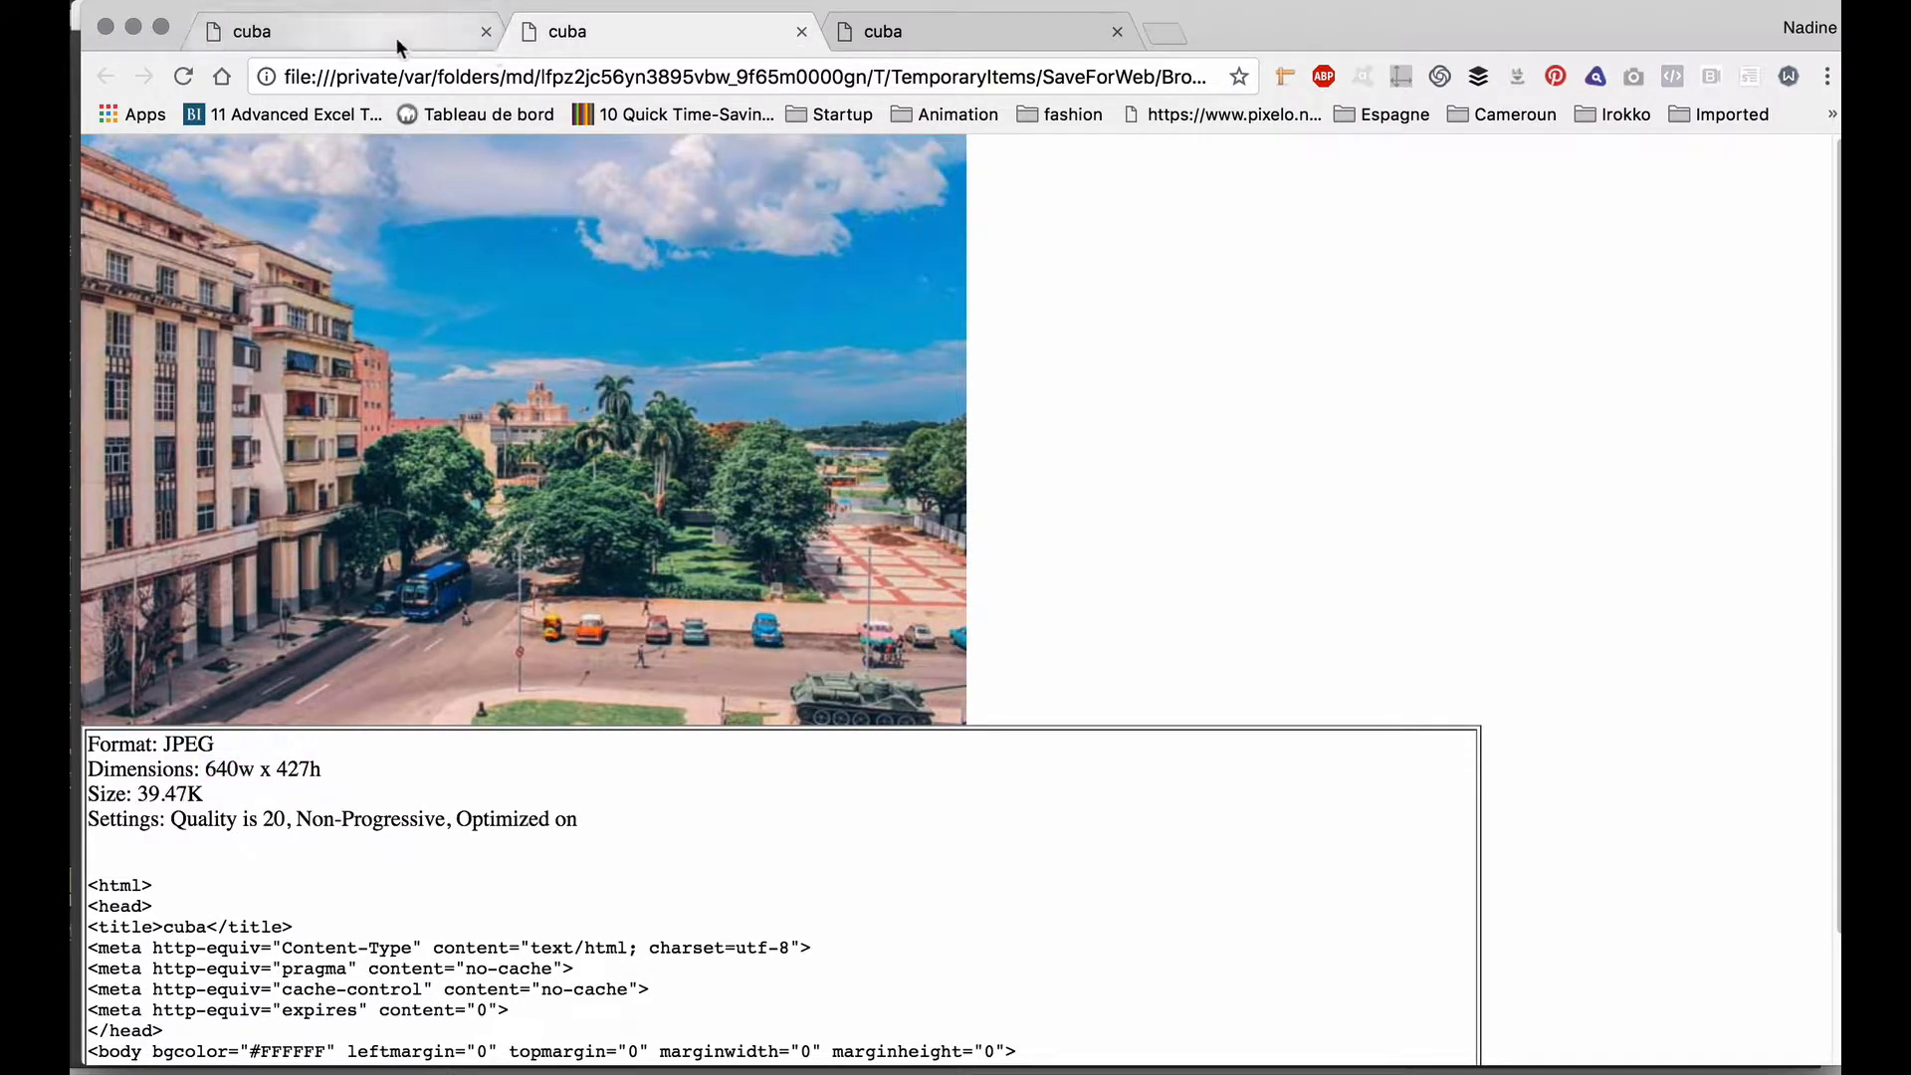
Compare the sky in the 20 and 15 quality browser previews, and check the 20-quality version's file size.
left_click(631, 32)
left_click(915, 26)
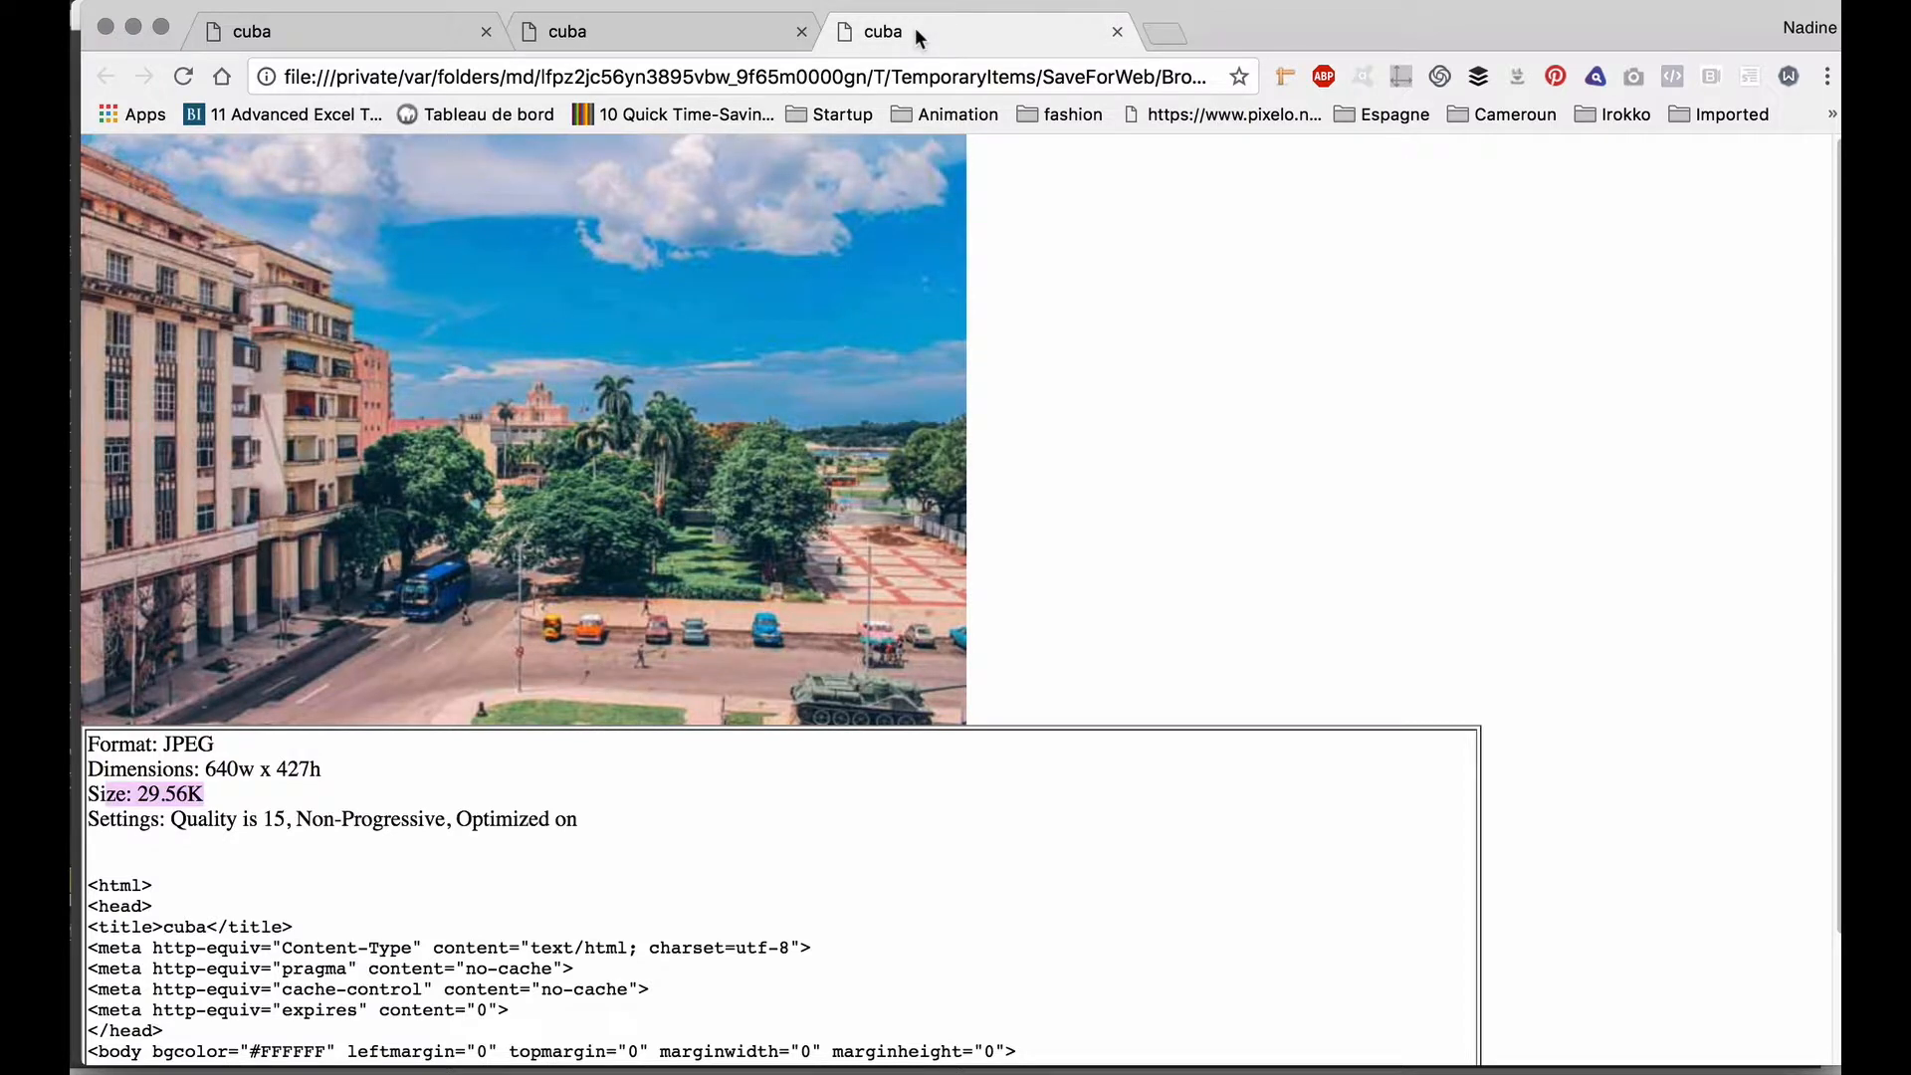
left_click(670, 24)
left_click(863, 22)
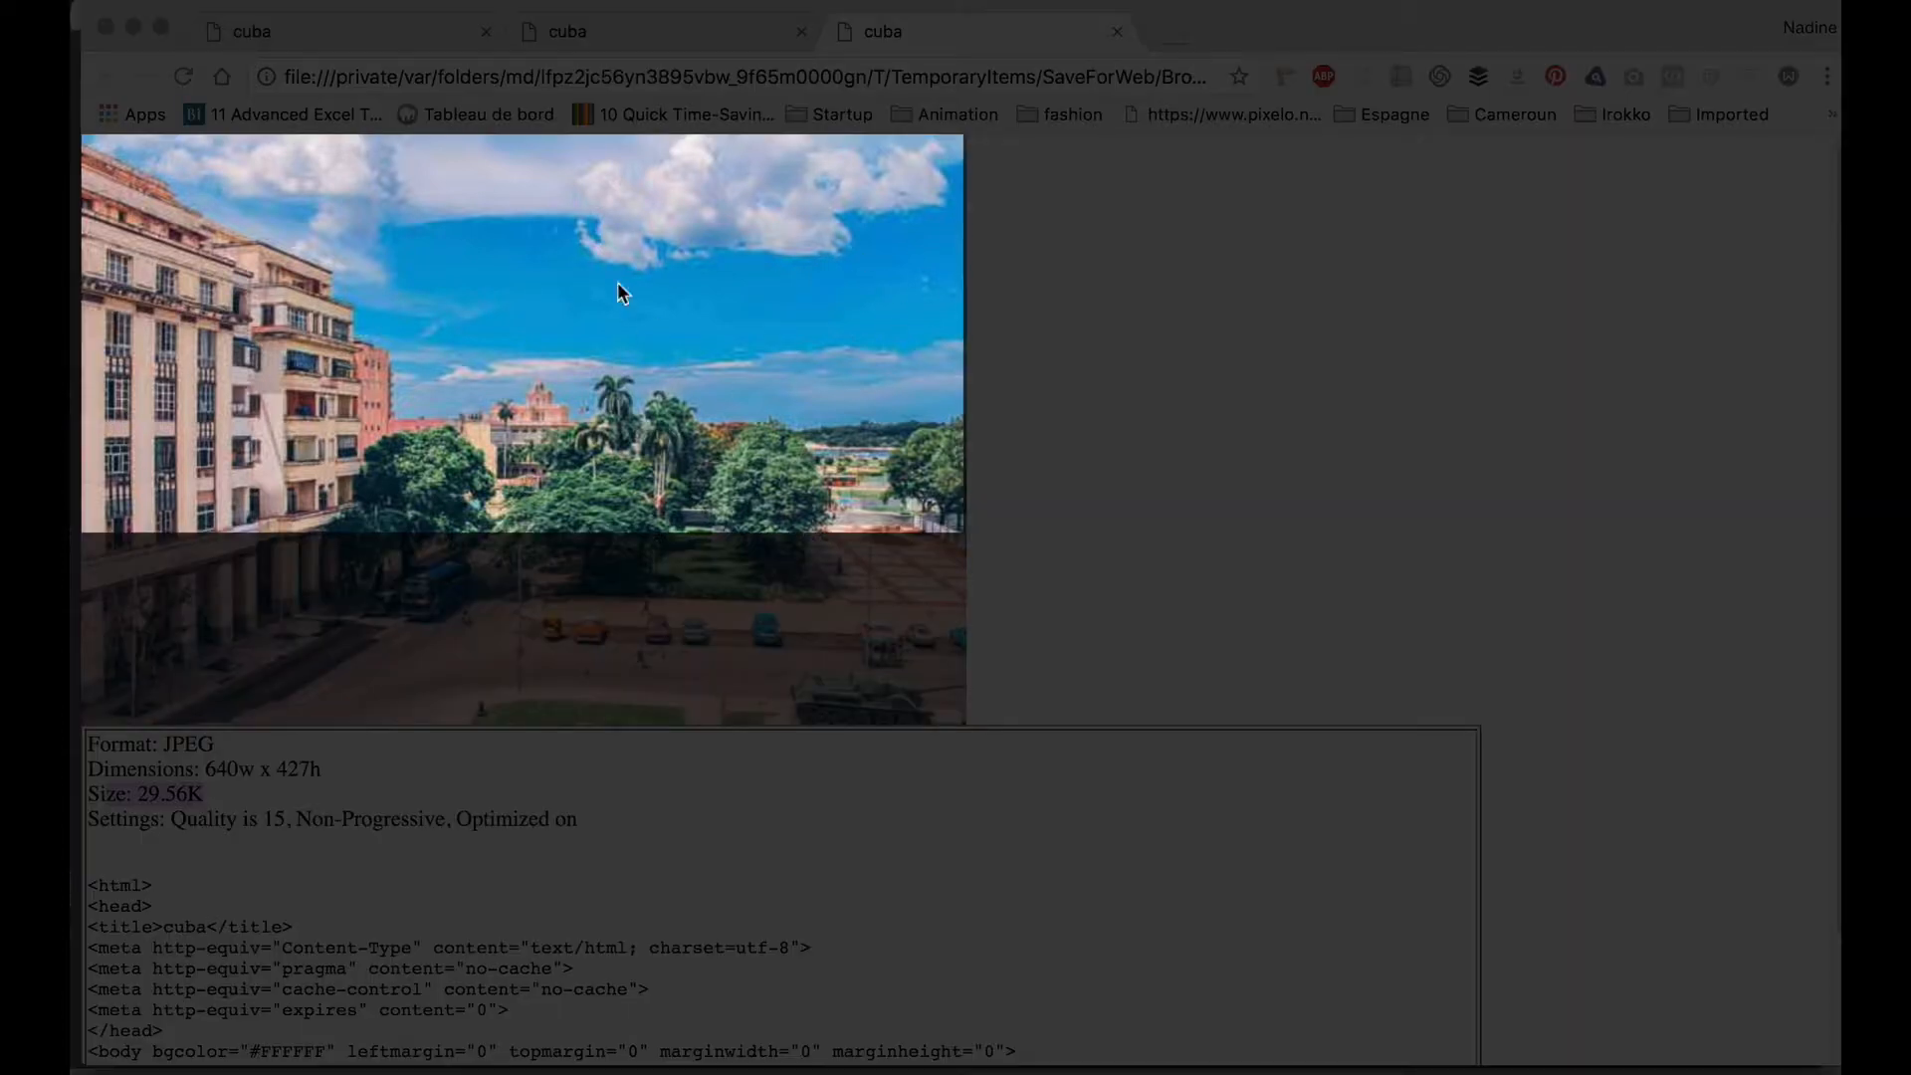
left_click(717, 22)
left_click(975, 32)
left_click(743, 33)
left_click(886, 41)
left_click(705, 36)
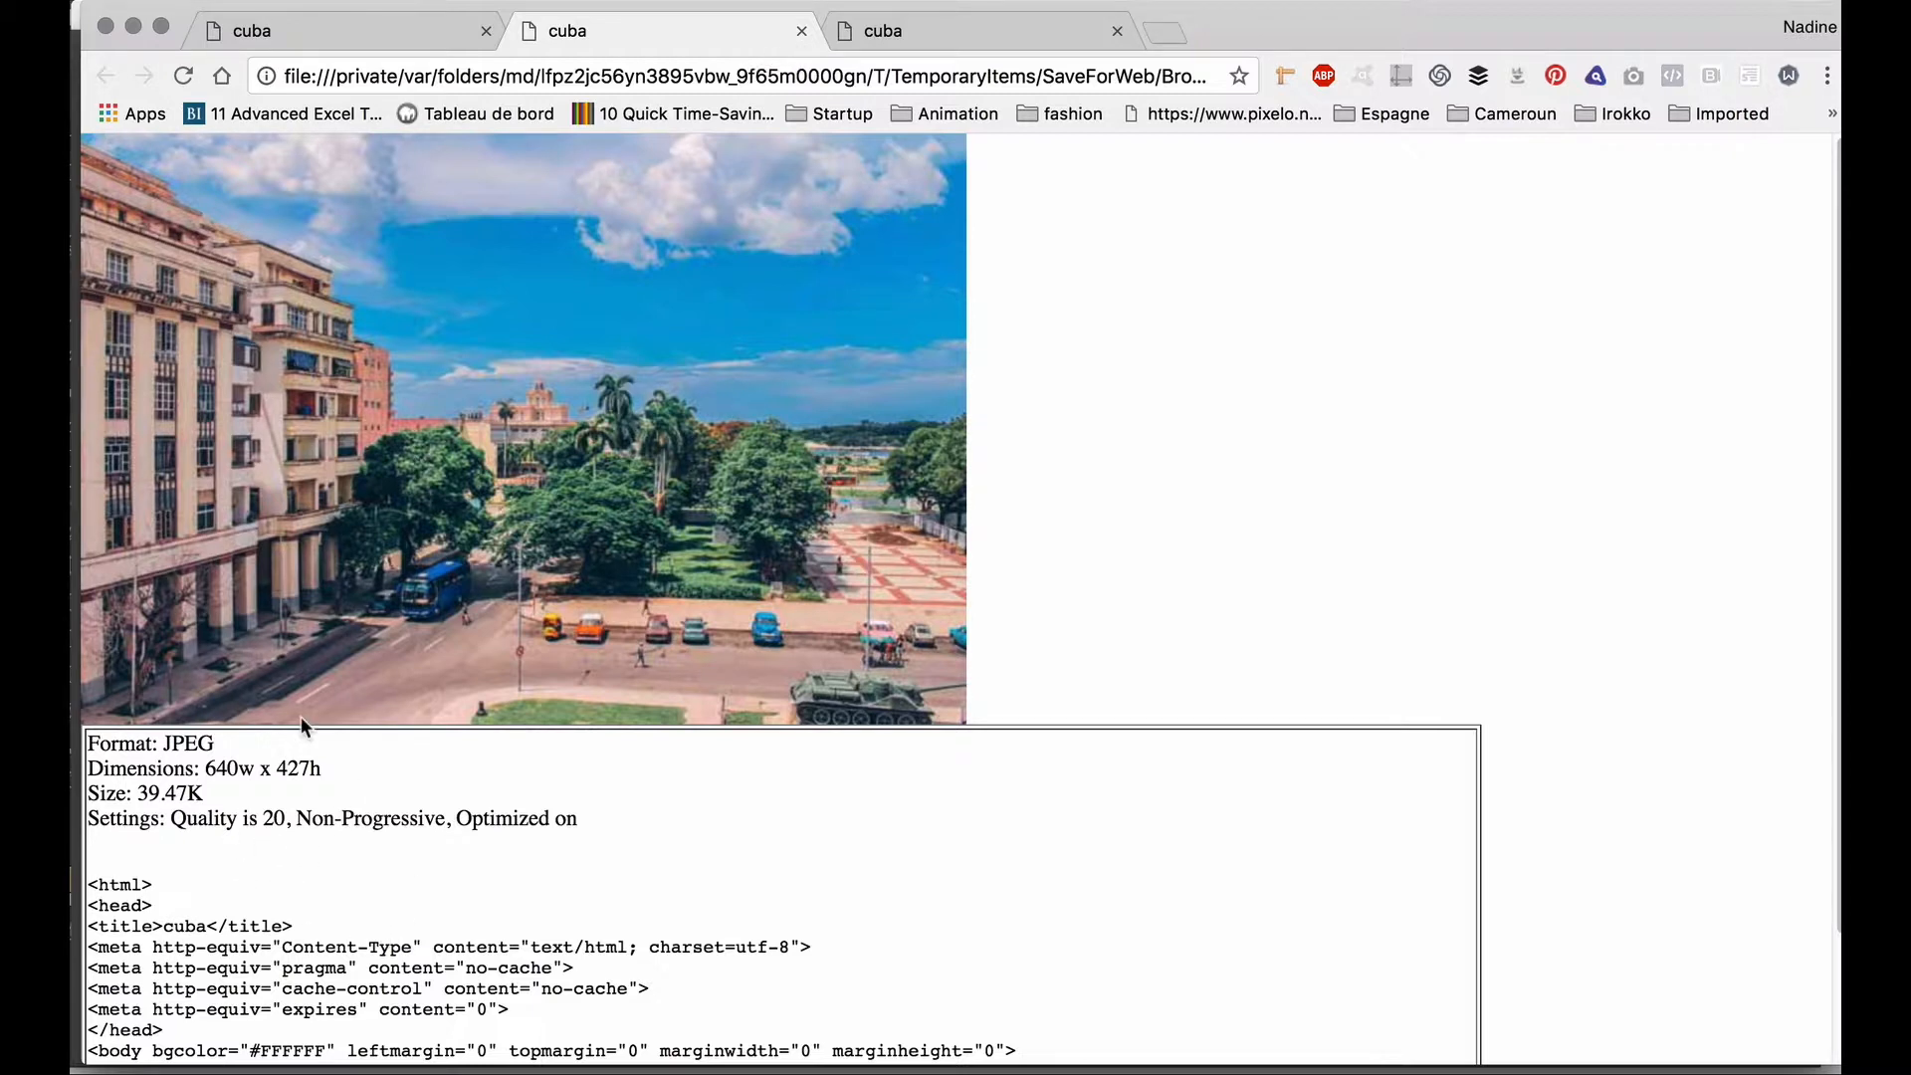
left_click_drag(205, 796, 140, 779)
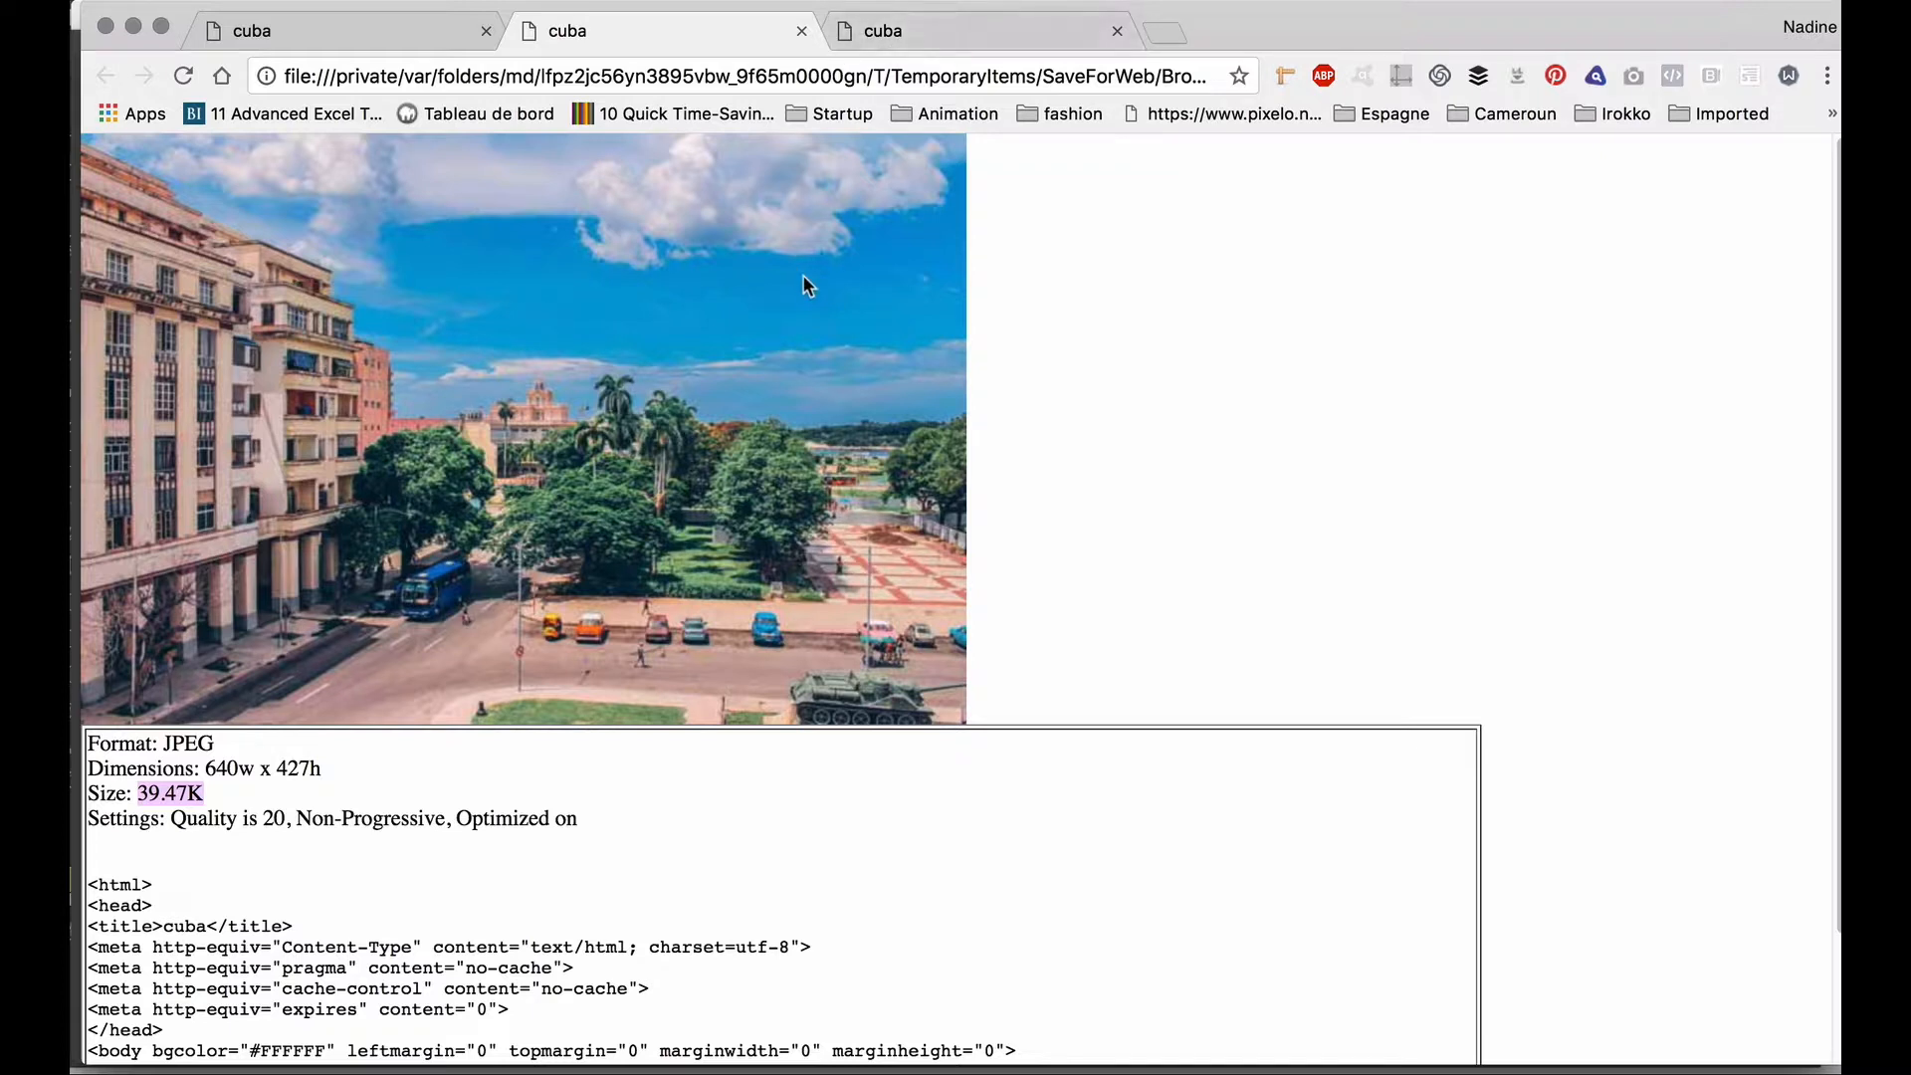
left_click(905, 35)
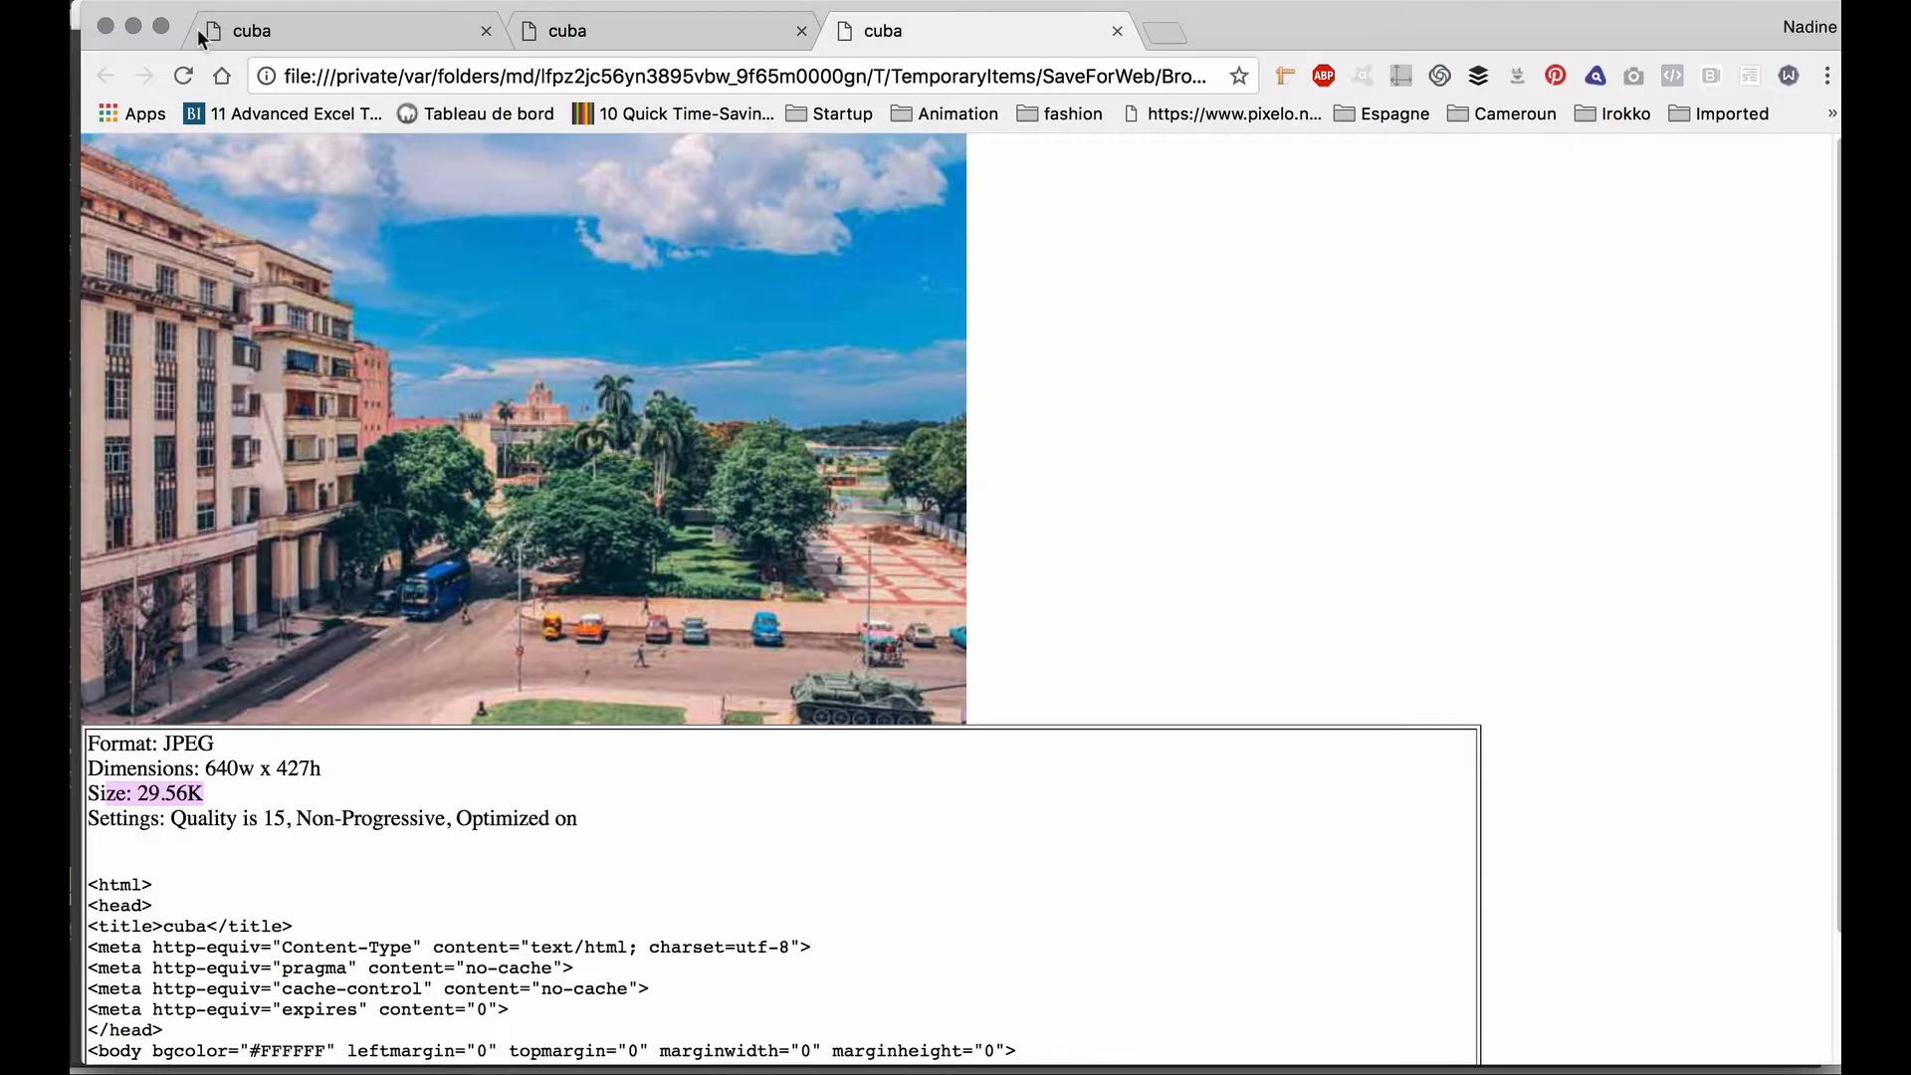
Return to Photoshop's Save for Web and save the 20-quality JPEG to the Desktop as cuba-optimisee.jpg.
left_click(132, 27)
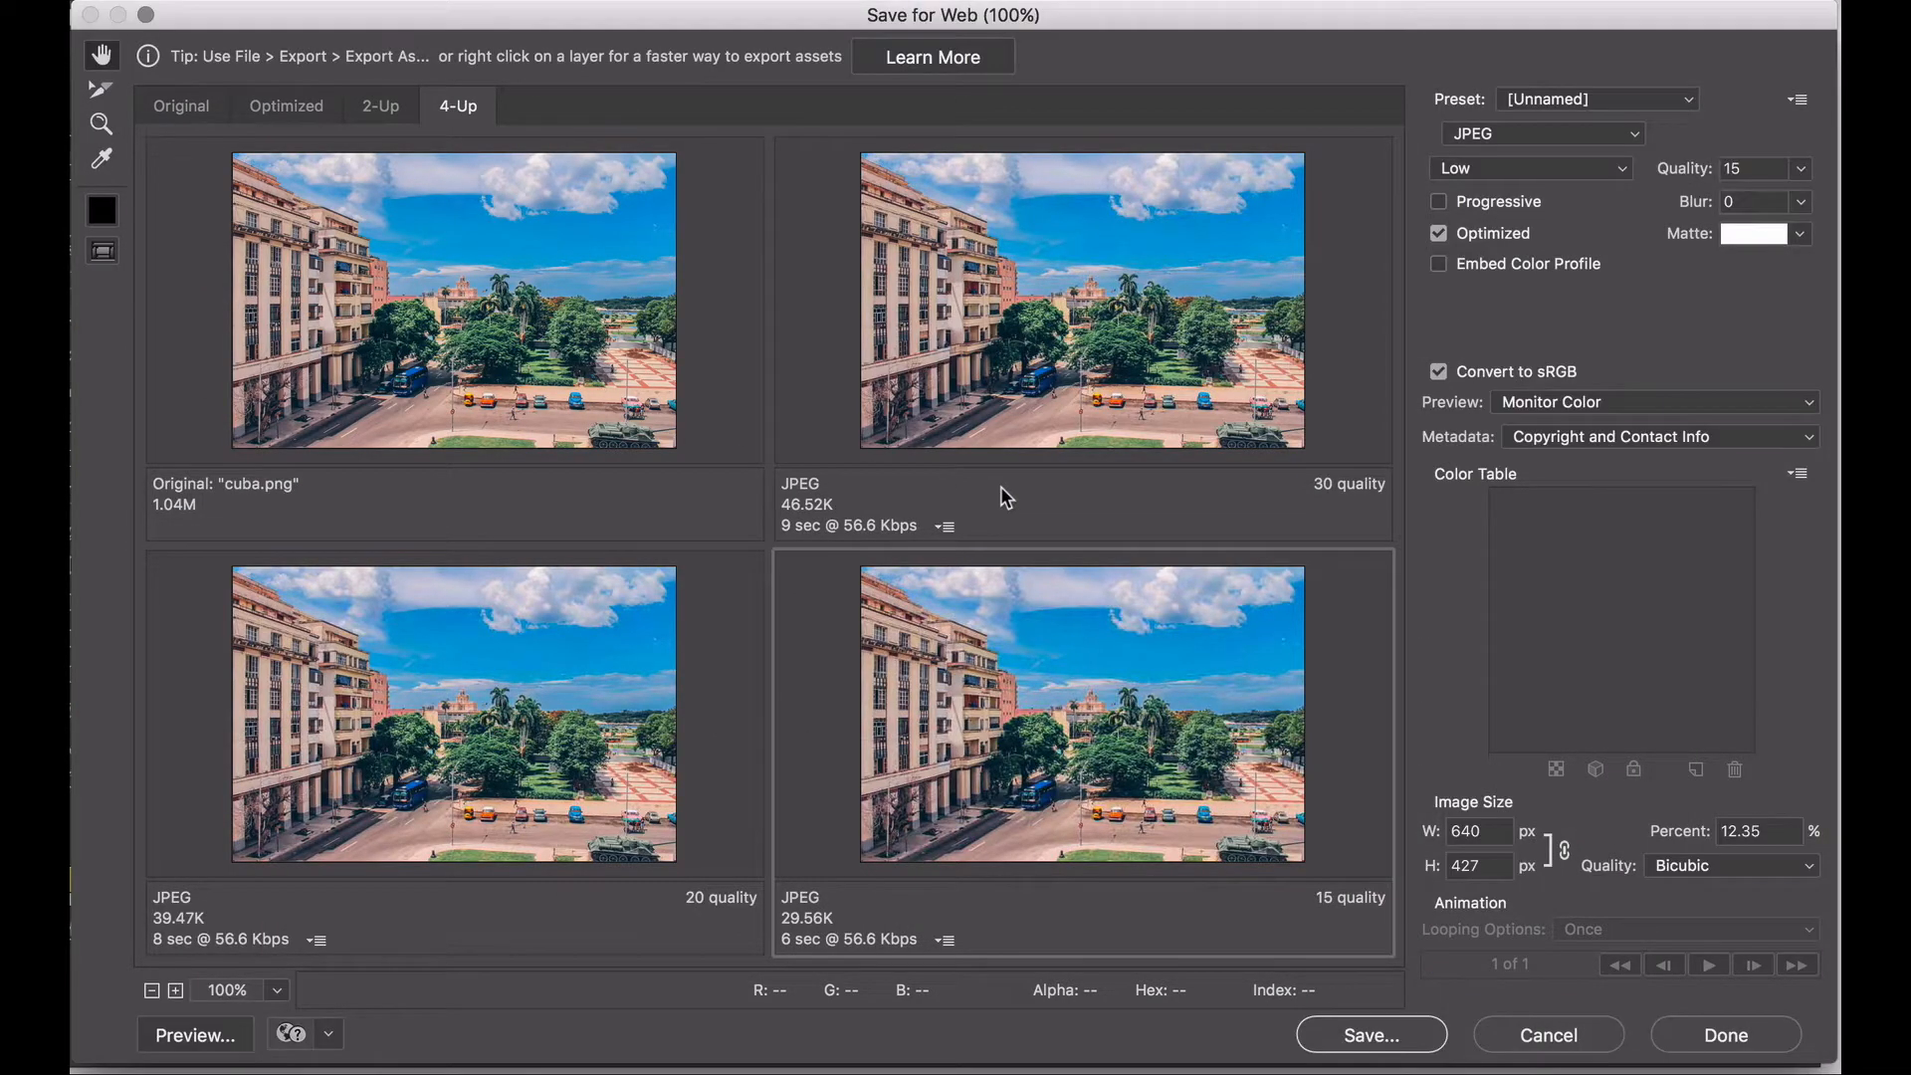
left_click(657, 660)
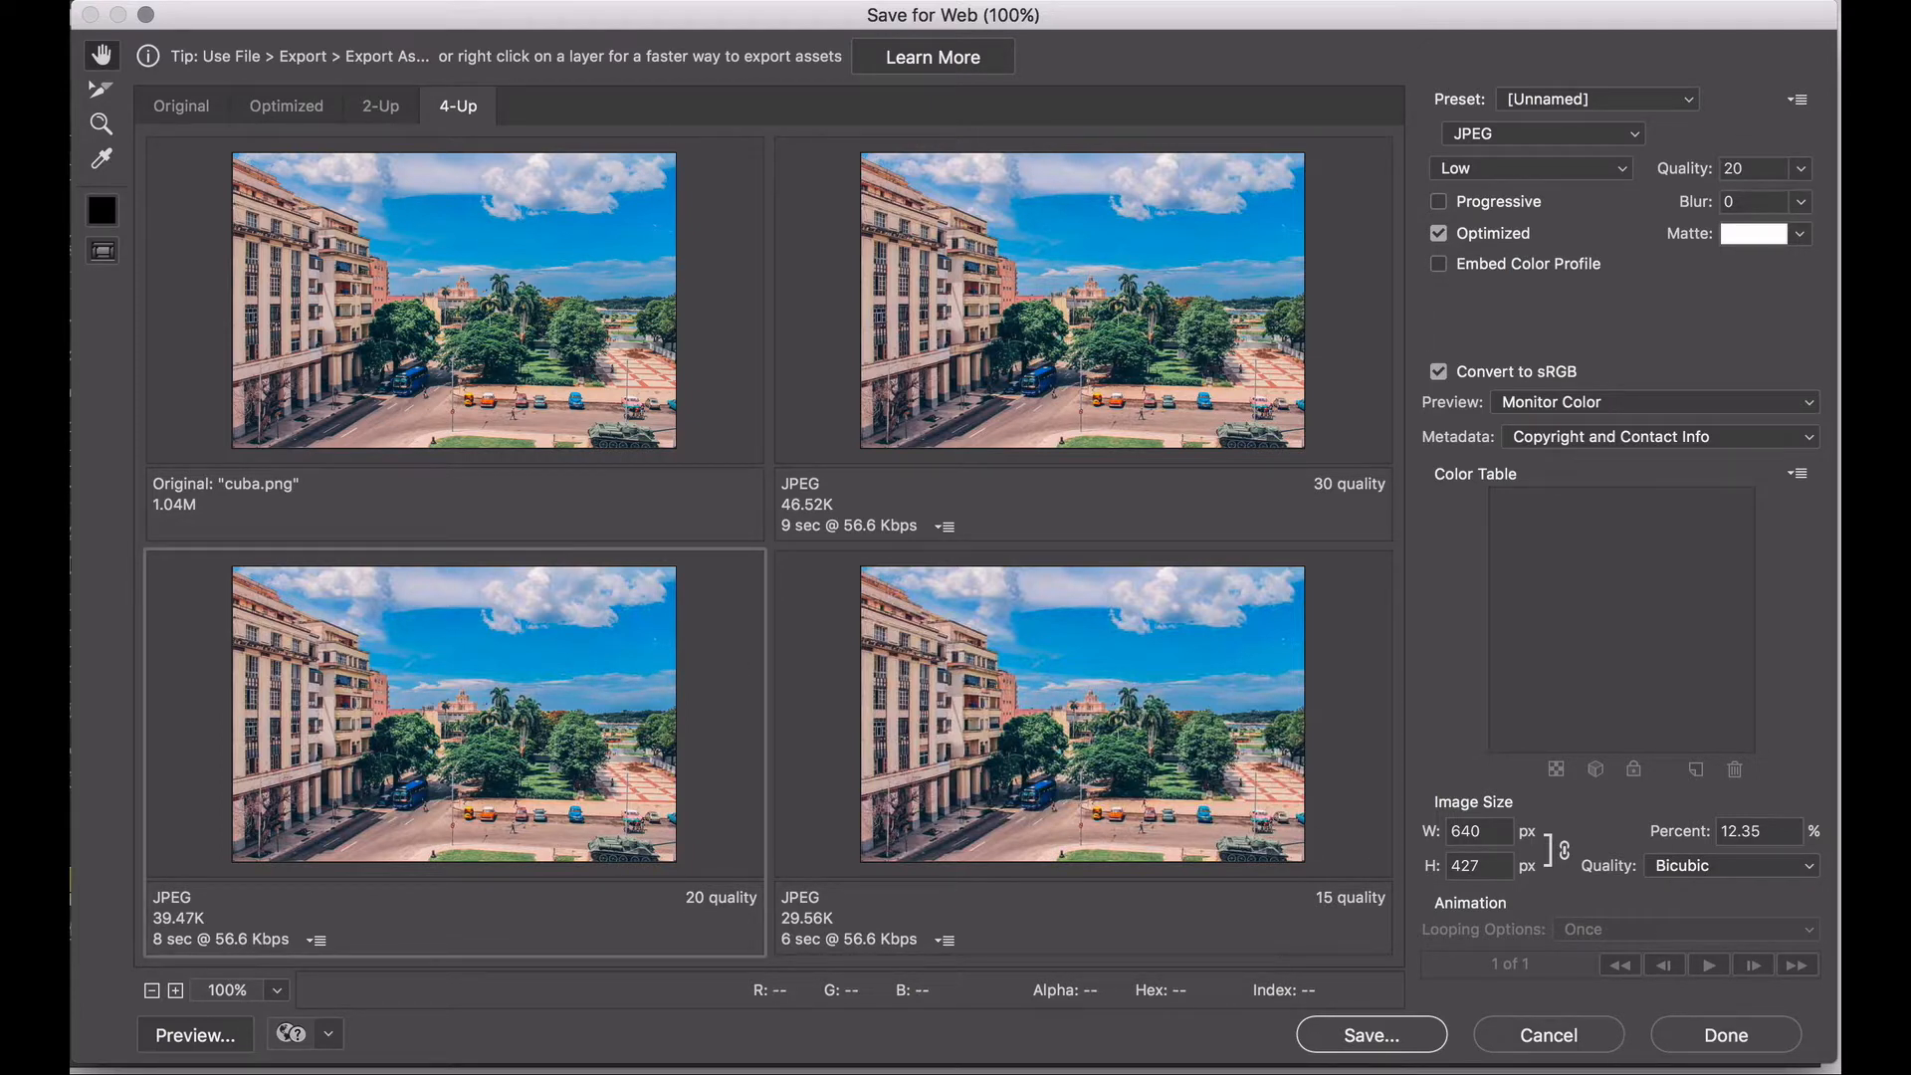
key("Return")
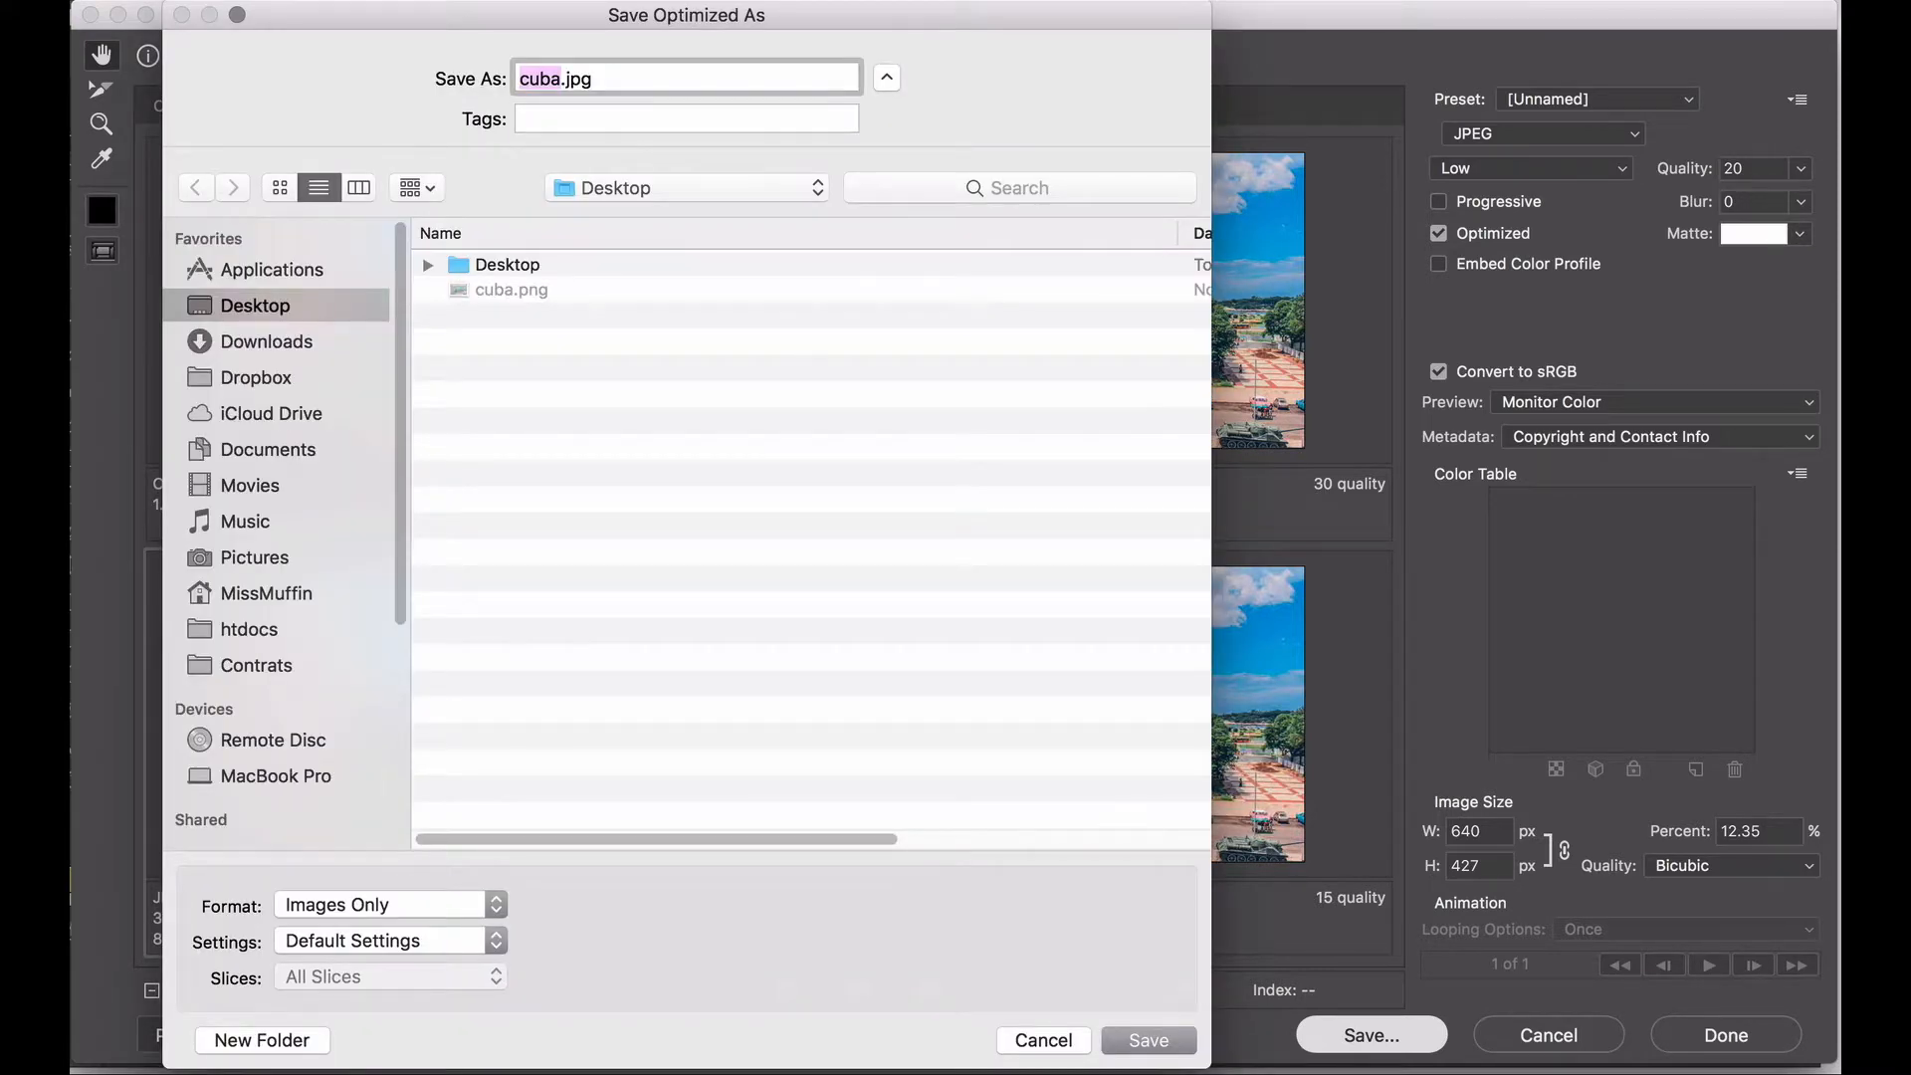
left_click(560, 79)
type("-optimise")
type("d")
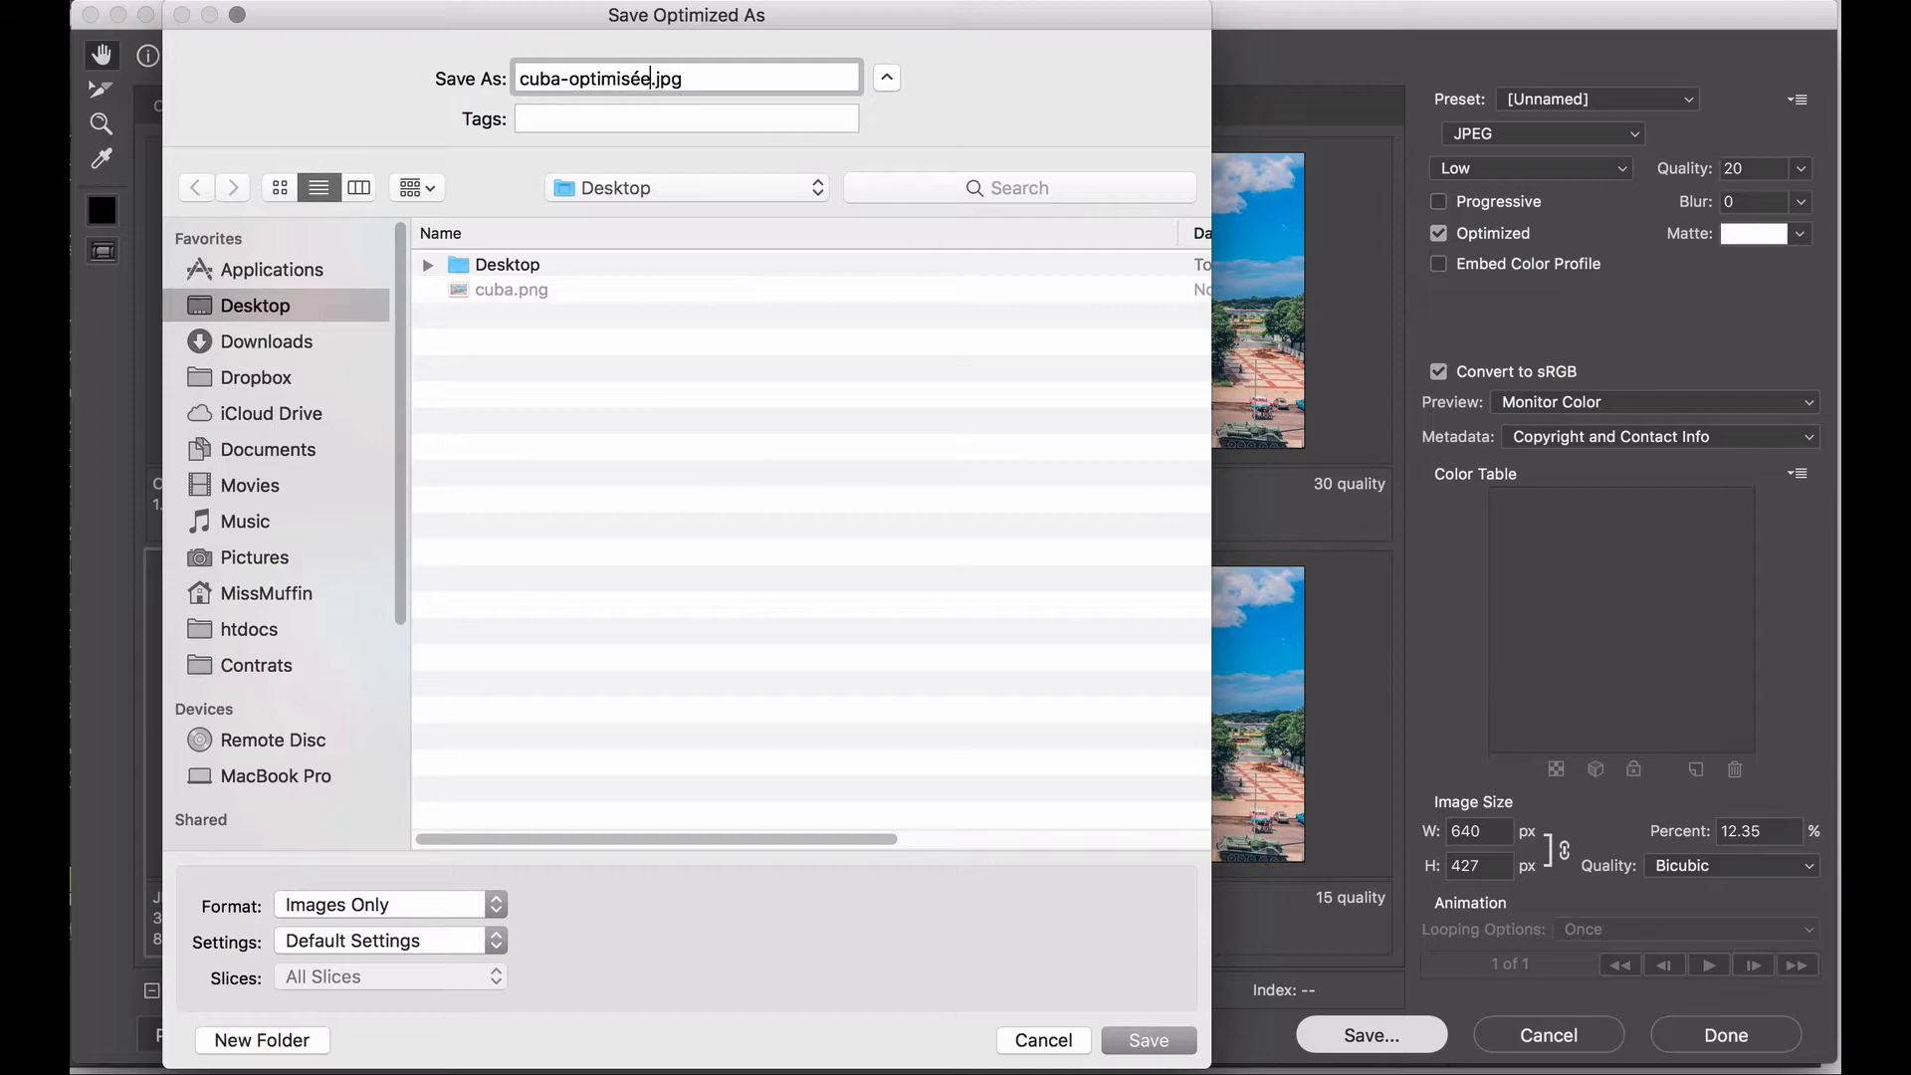
key("Return")
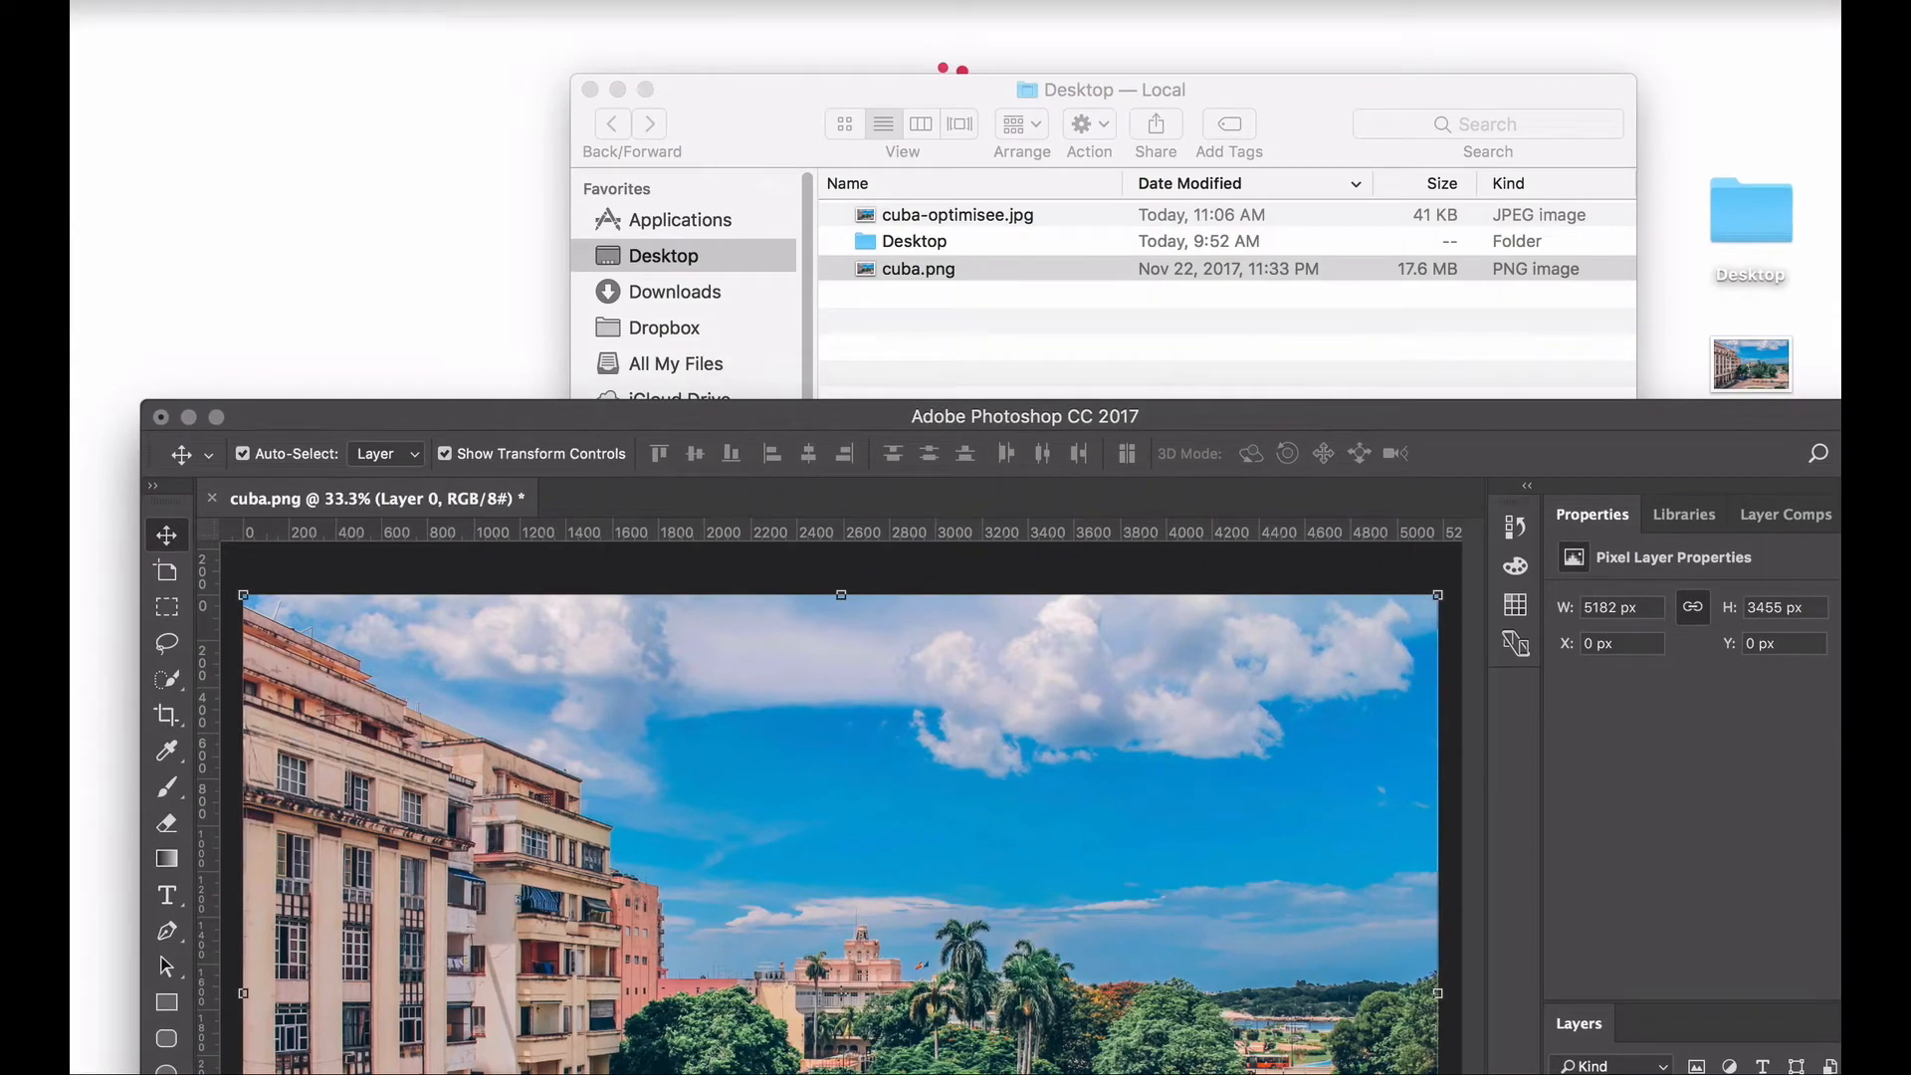
Open cuba.png and cuba-optimisee.jpg from the Desktop folder in Finder, and move the optimized image's window to compare them.
key("super+Tab")
left_click(957, 214, "super")
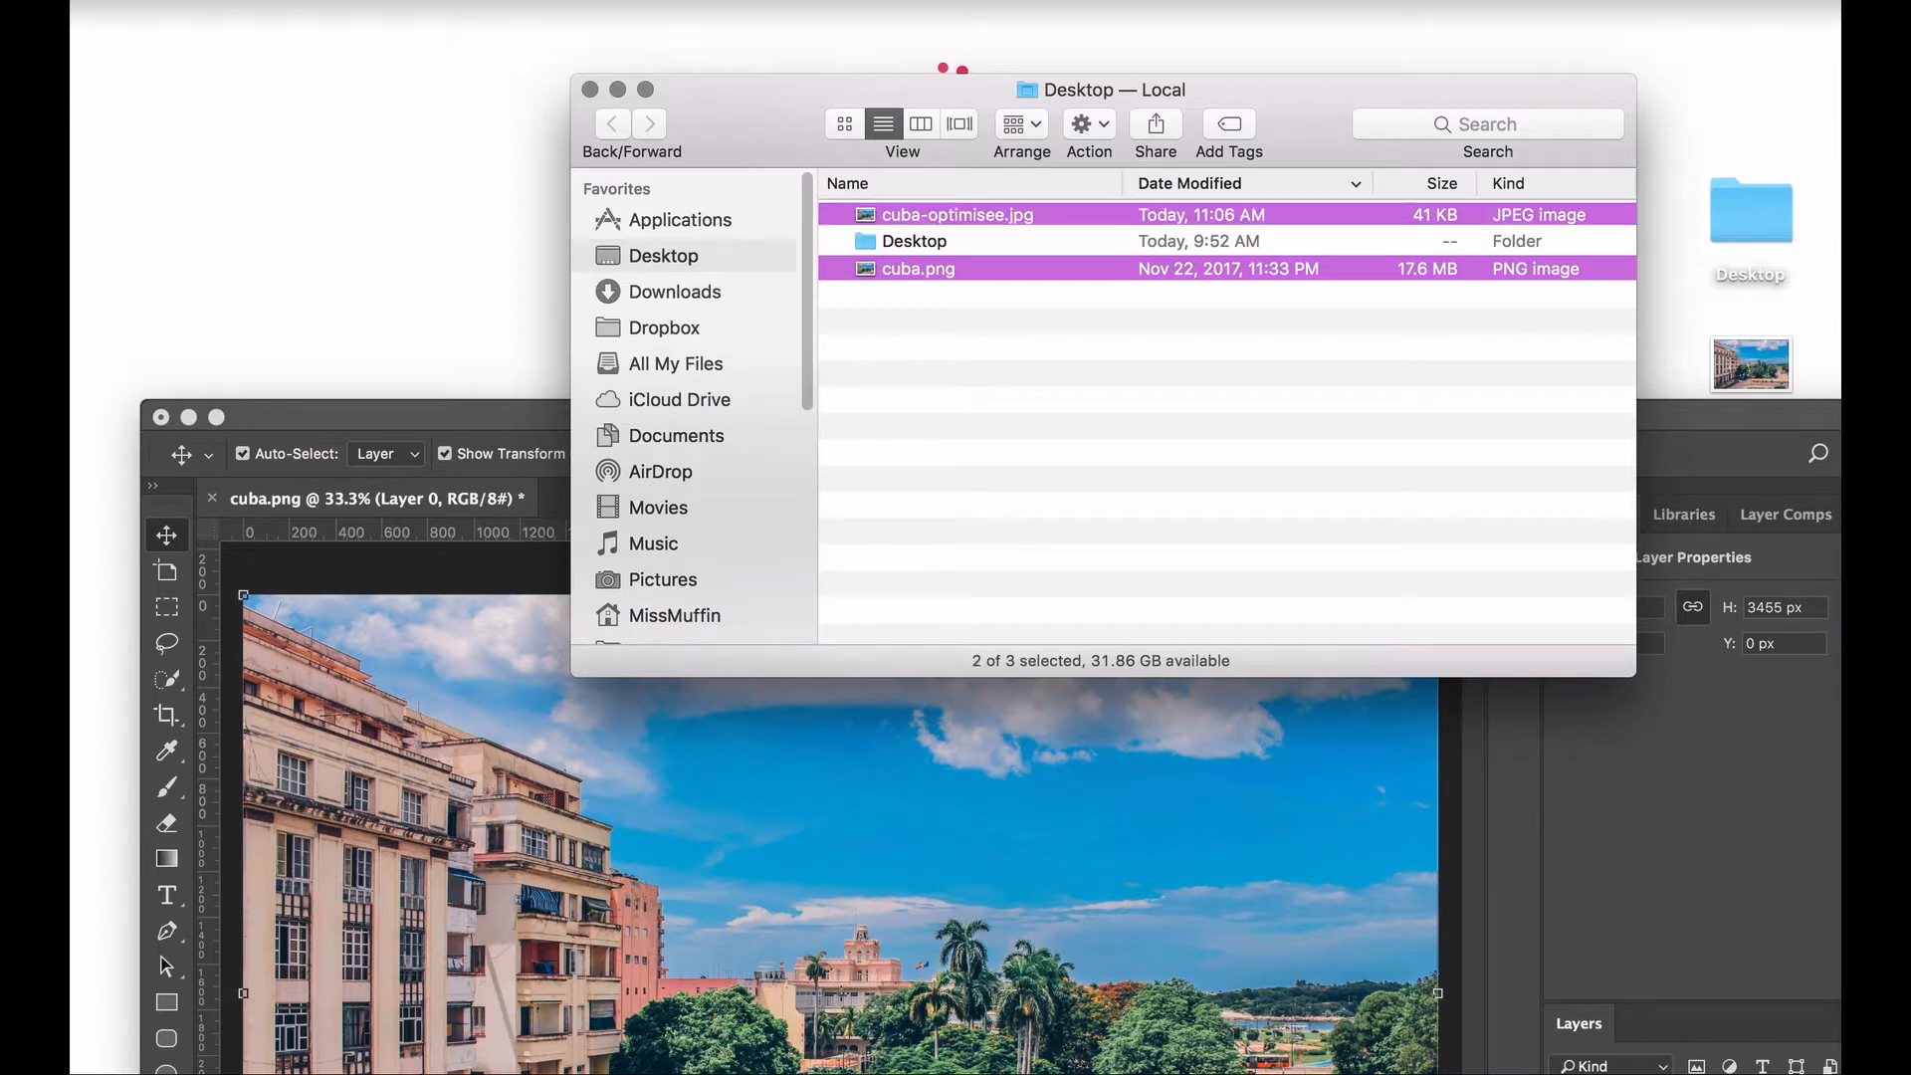
key("super+o")
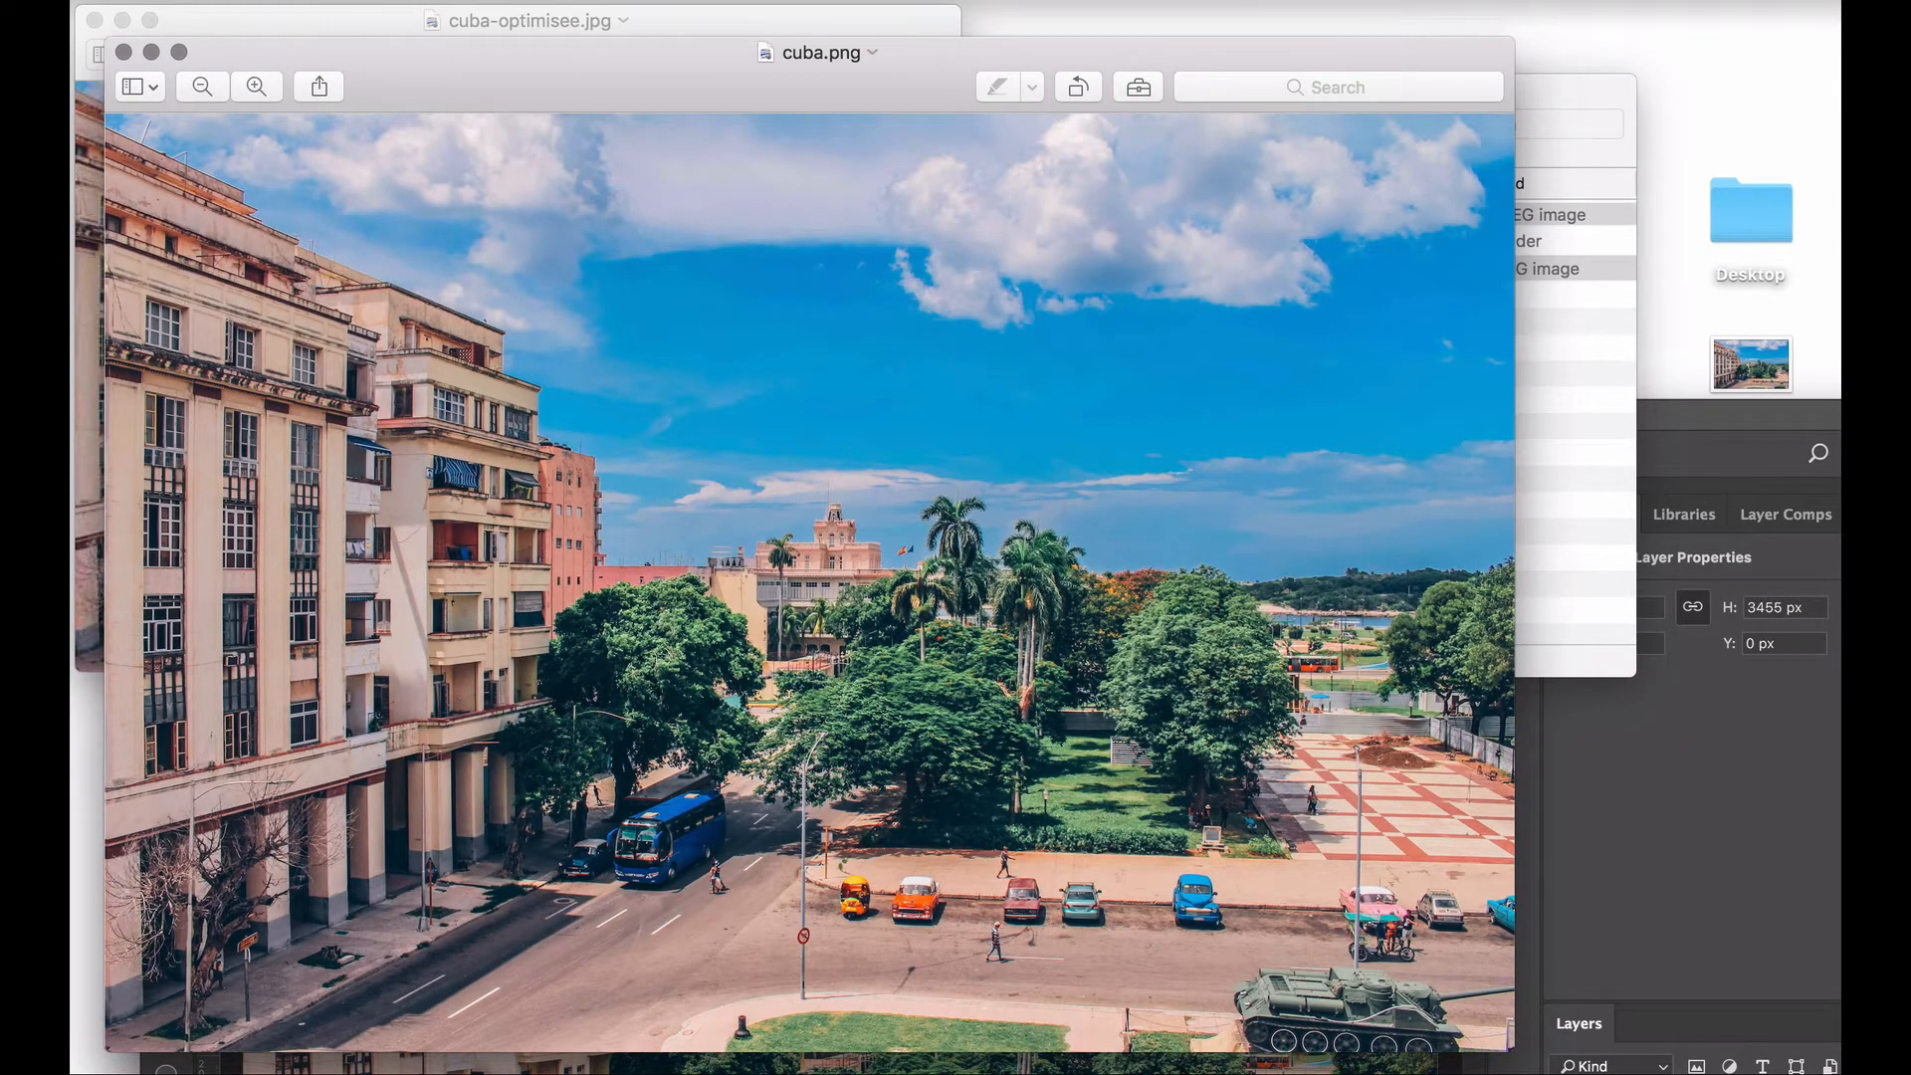
key("super+grave")
left_click_drag(517, 20, 1302, 159)
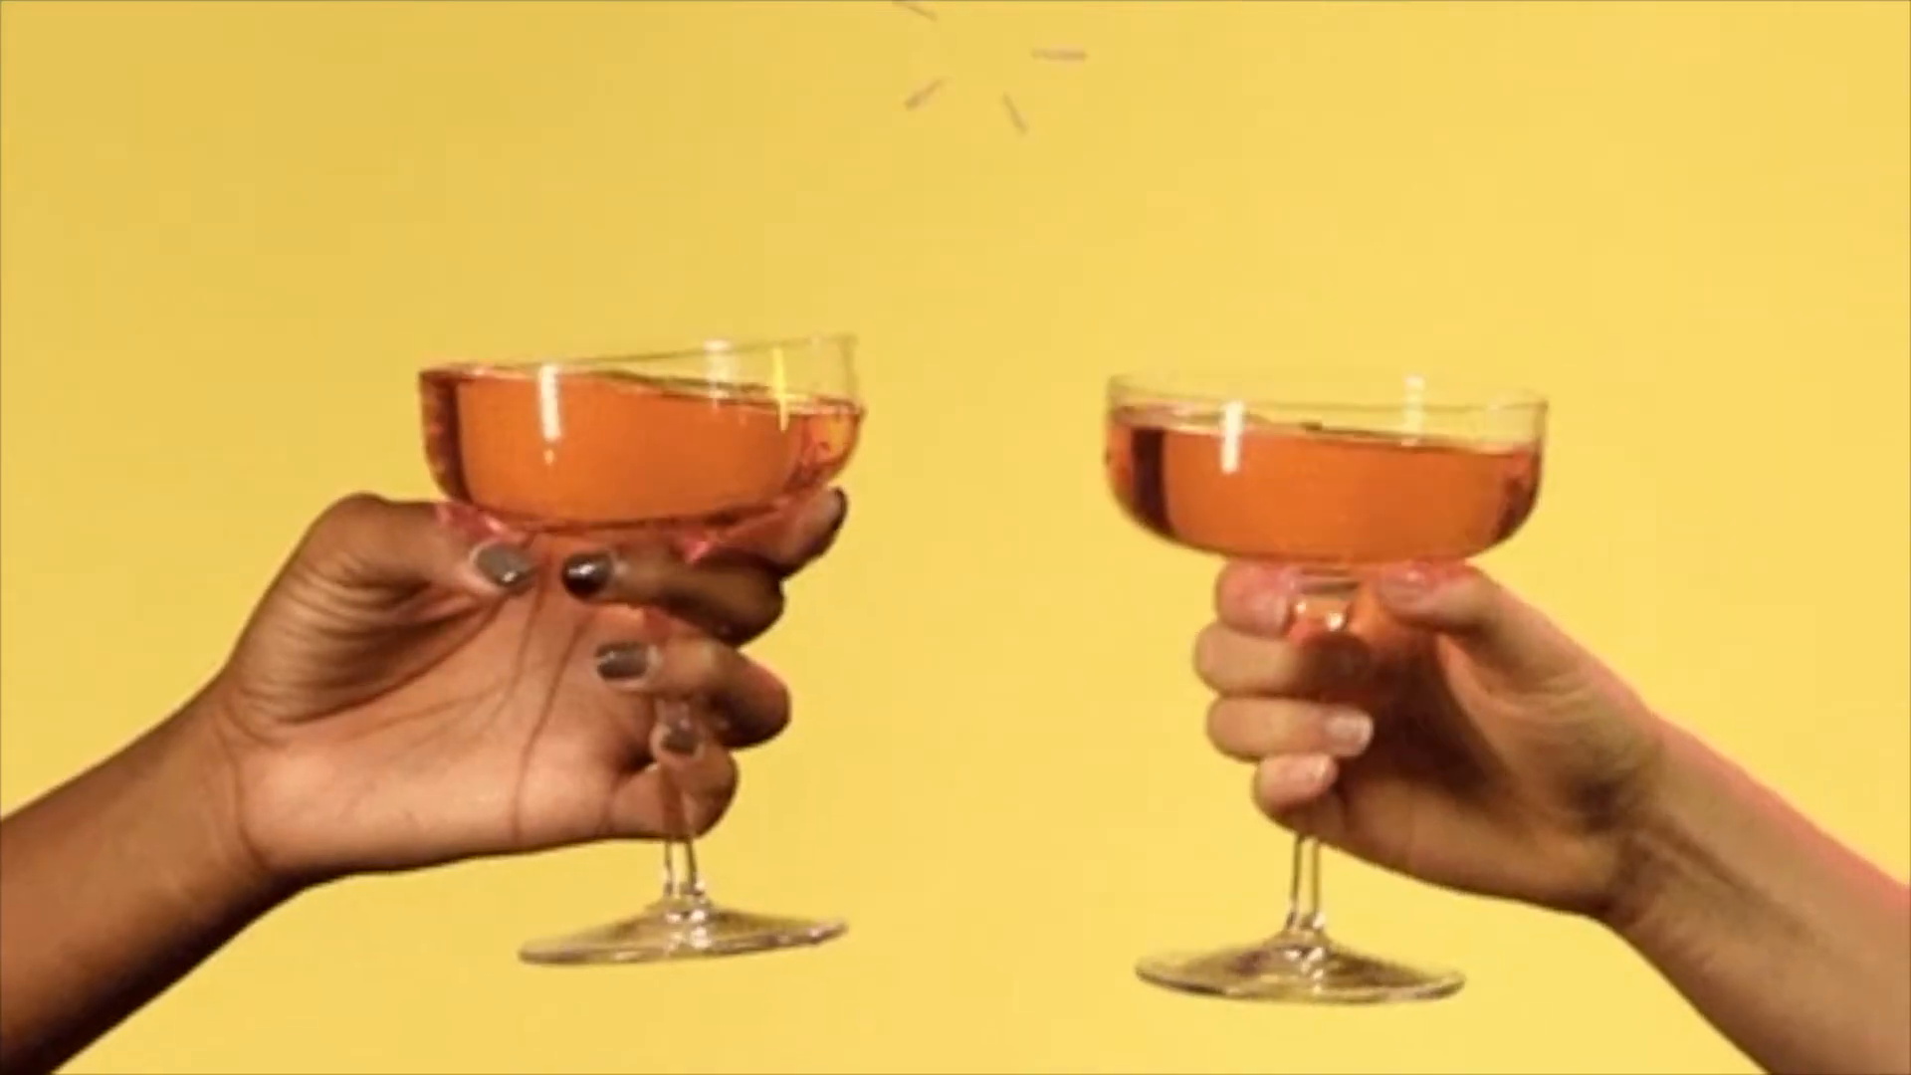